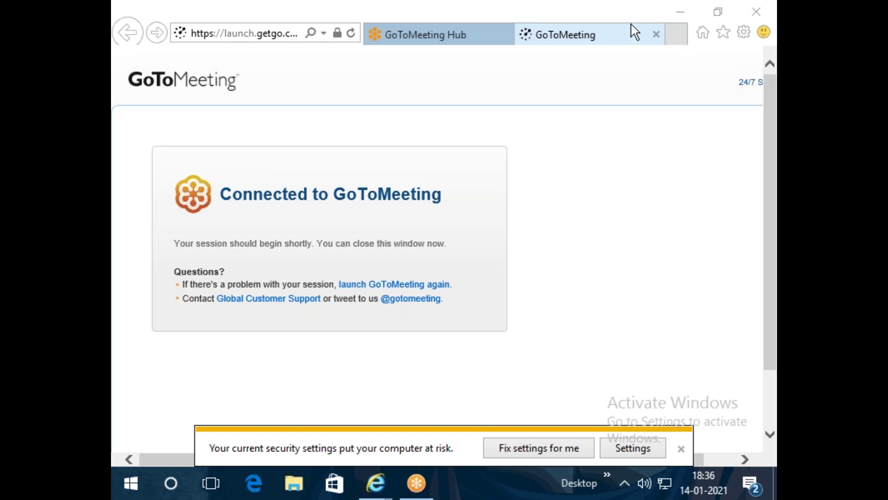
Close the GoToMeeting launch page and minimize the browser to reach the desktop.
click(583, 31)
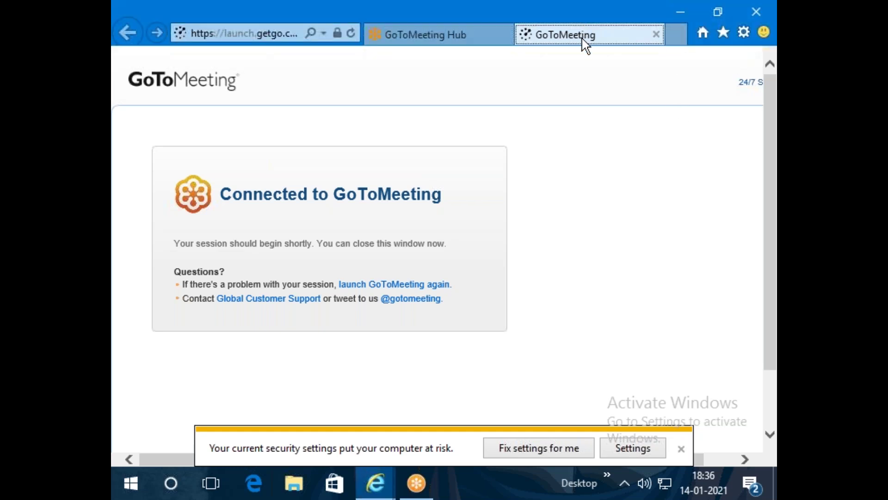
click(657, 35)
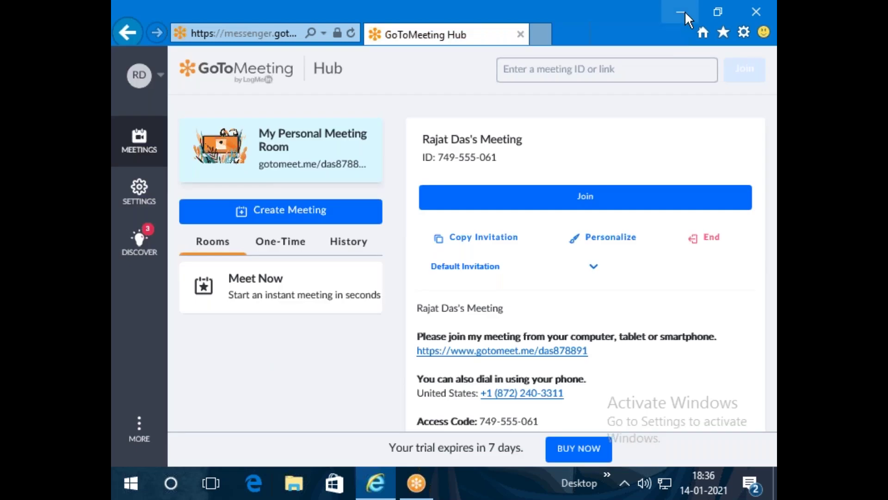
click(685, 11)
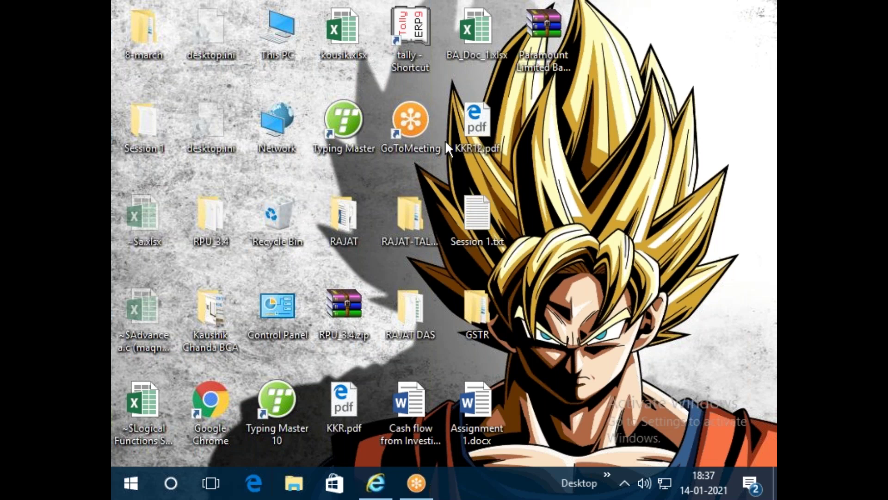
Launch Tally.ERP 9 in Educational Mode and enlarge its window to fill most of the desktop.
double_click(420, 32)
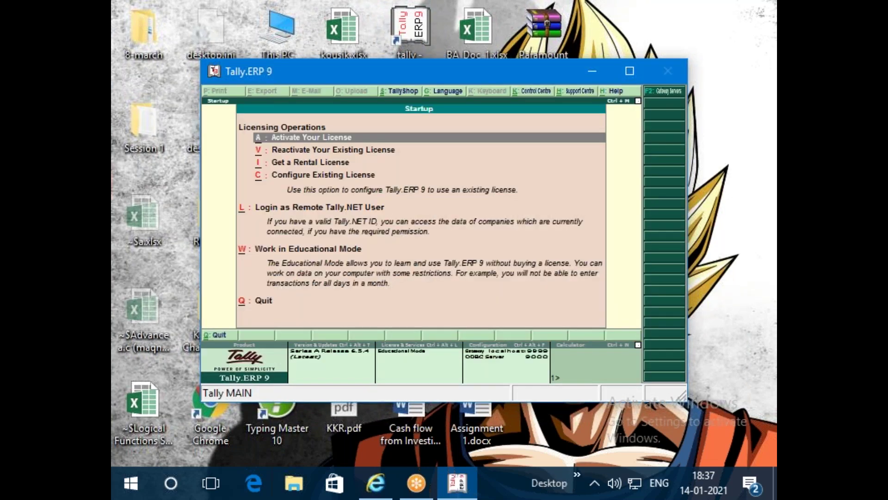
click(309, 259)
drag(502, 69, 417, 21)
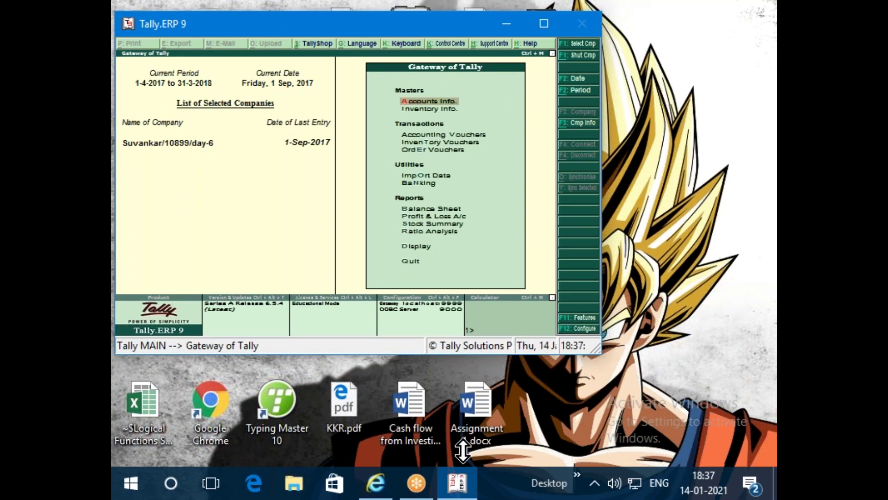
drag(463, 448, 463, 438)
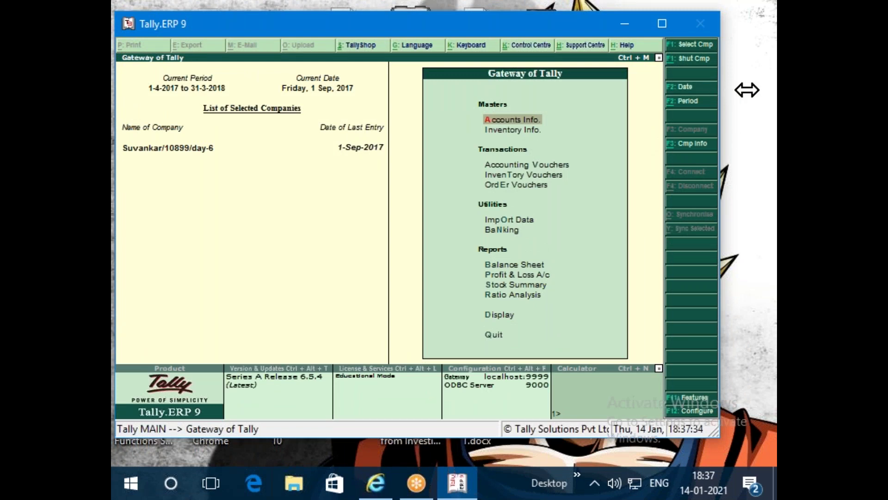
drag(746, 90, 747, 90)
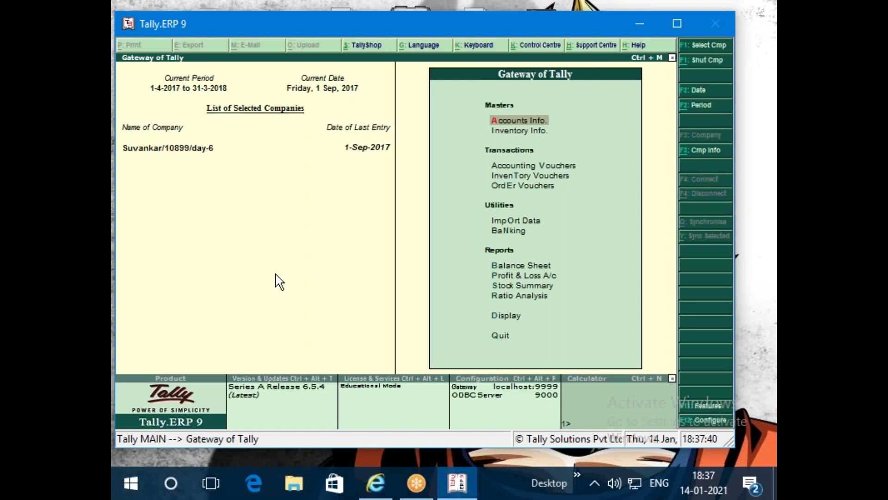
Open the company TTS TALLY 6.30 PM from the list of companies.
key(alt+F3)
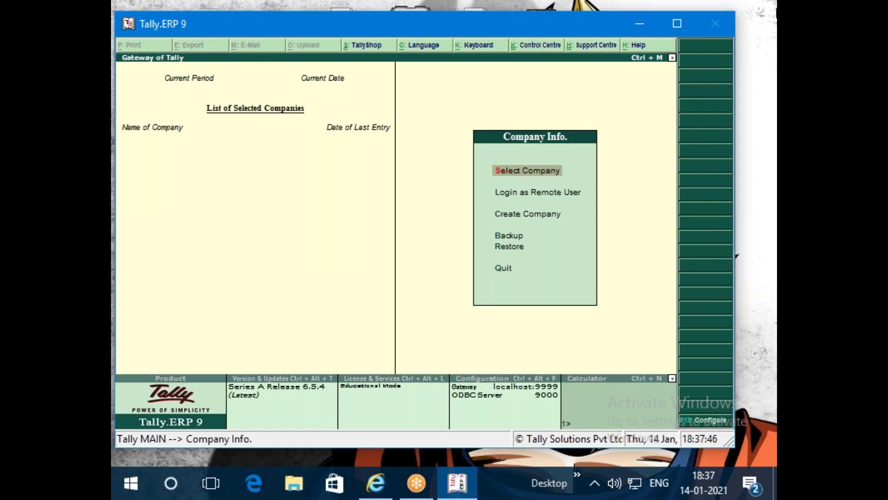
key(Return)
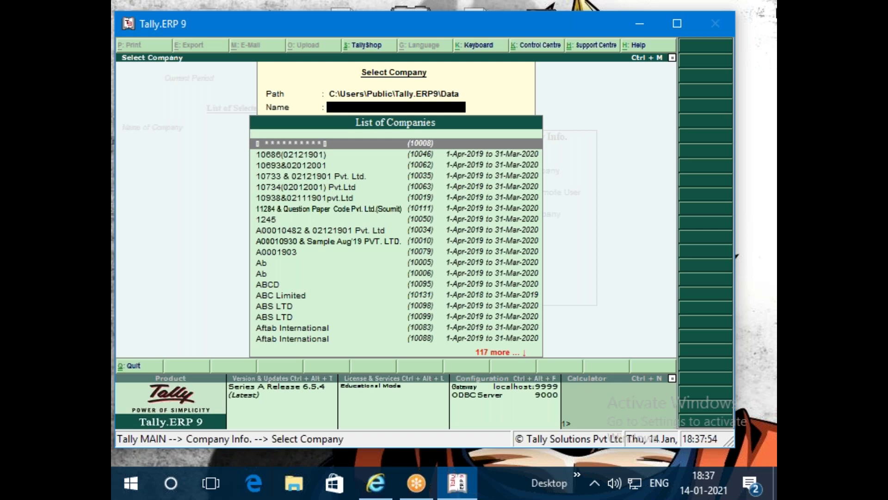
text(R)
key(BackSpace)
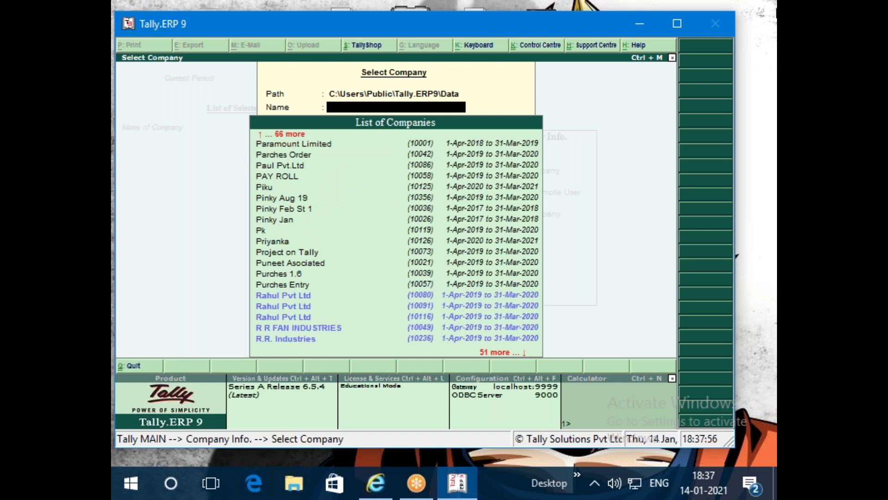
text(T)
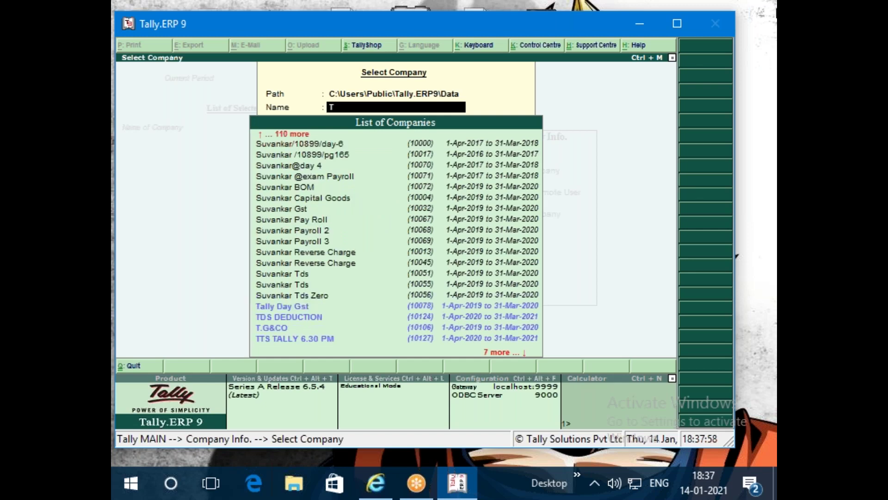
key(Down)
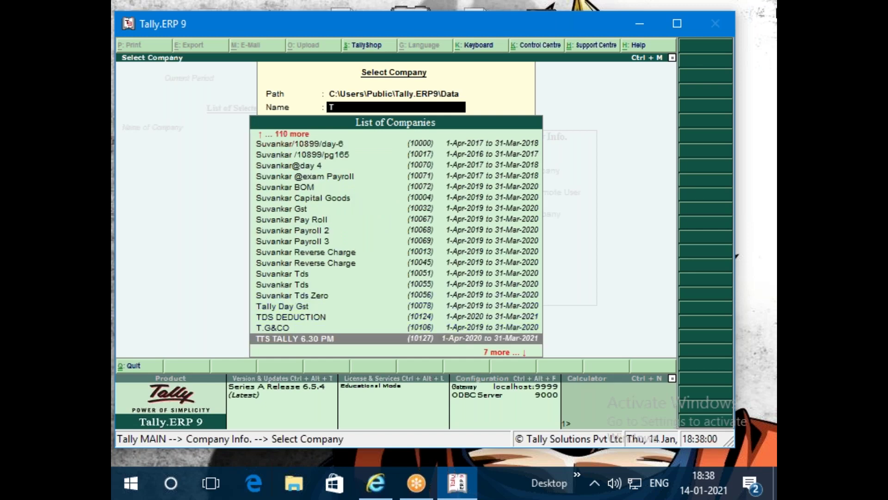
key(Down)
key(Up)
key(Return)
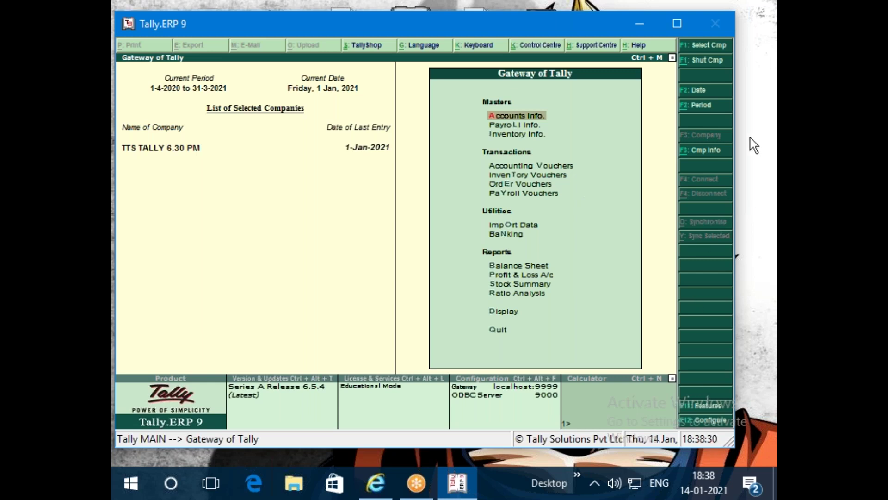
click(763, 172)
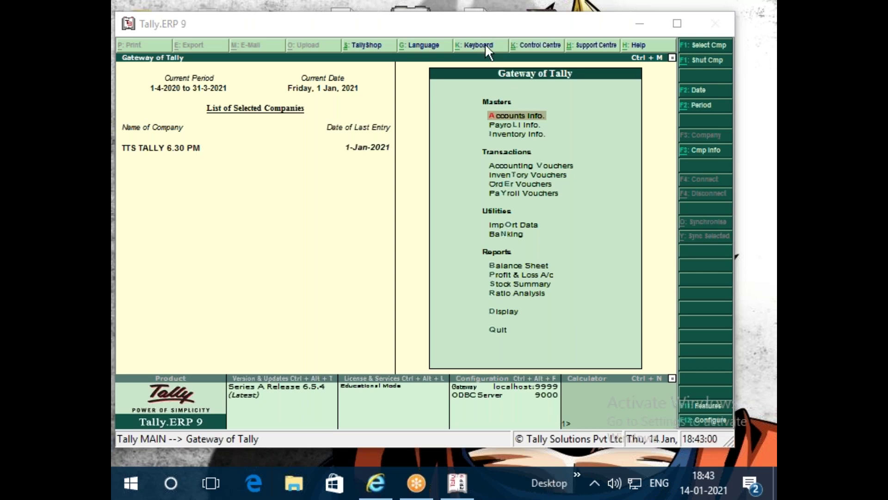
Start a payment voucher in Accounting Vouchers and set its date to 1-May-2020.
click(274, 296)
key(v)
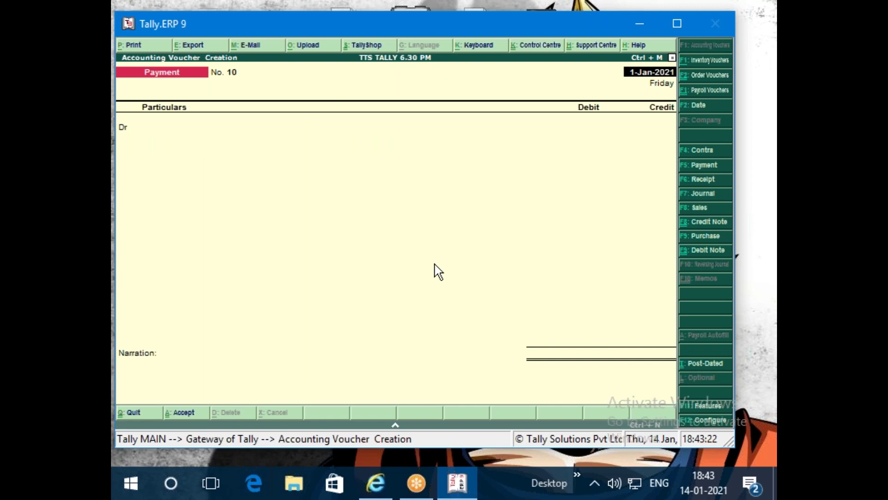
key(F2)
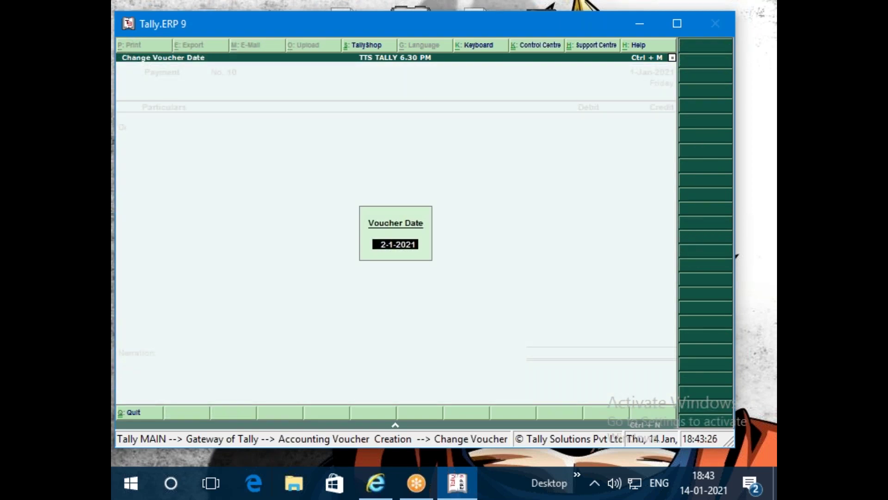
text(1-5)
key(Return)
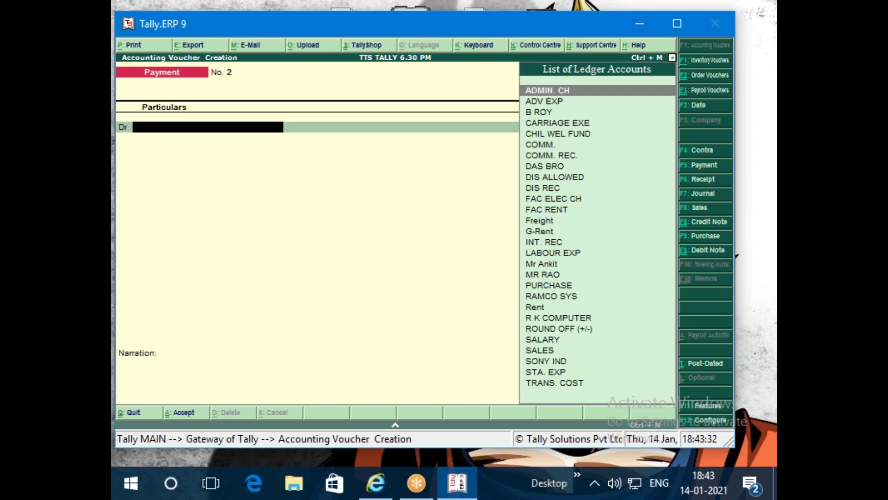
Debit ADV EXP with 8,500 and allocate the full amount to cost centre ABP under category ADV.
key(Down)
key(Return)
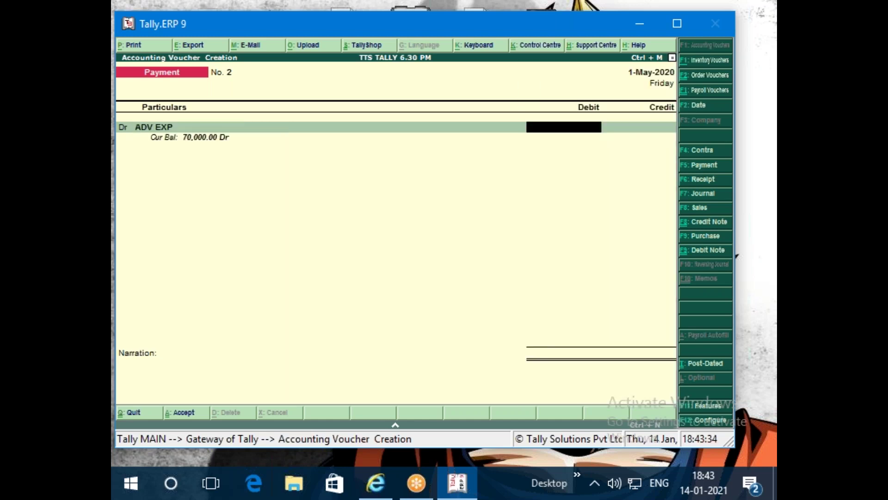
text(8500)
key(Return)
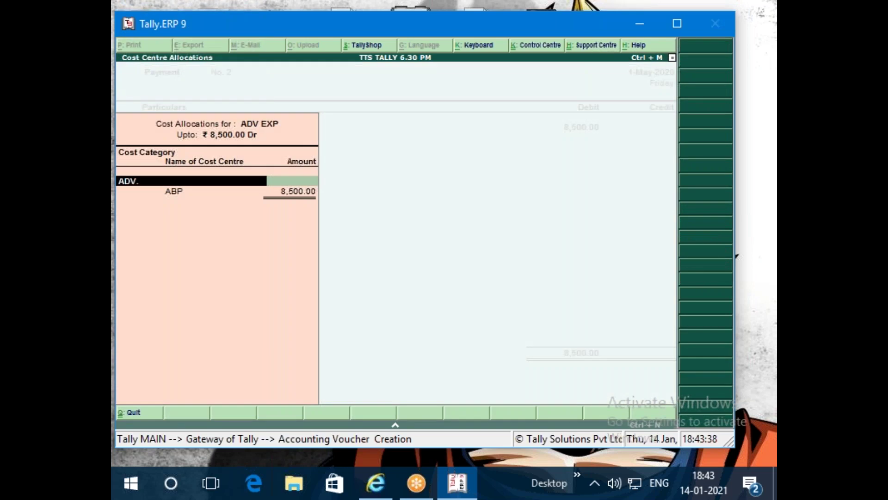
key(Return)
key(Return)
key(Return)
key(Return)
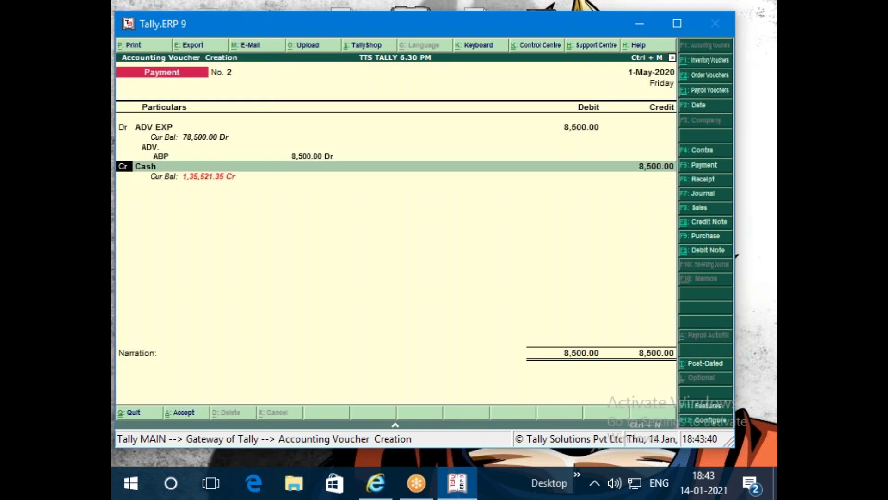
Credit the SBI ledger with 8,500 and pass through its bank allocation with the Cheque transaction type.
key(Return)
text(S)
key(Up)
key(Up)
key(Up)
key(Return)
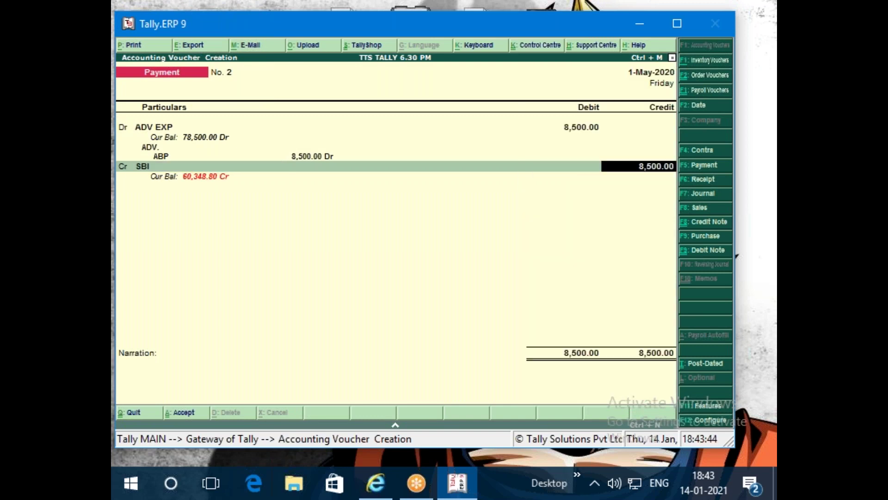
key(Return)
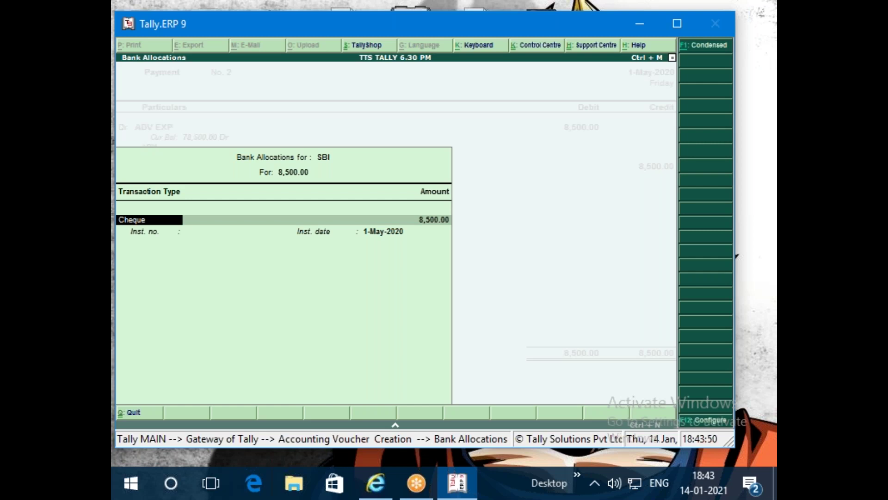
key(ctrl+a)
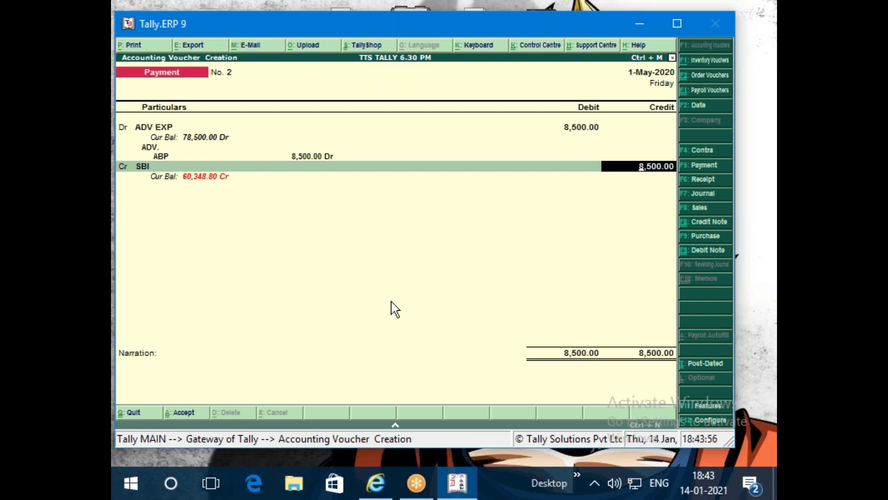
Enable reversing journals and optional vouchers in the company's accounting features.
key(F11)
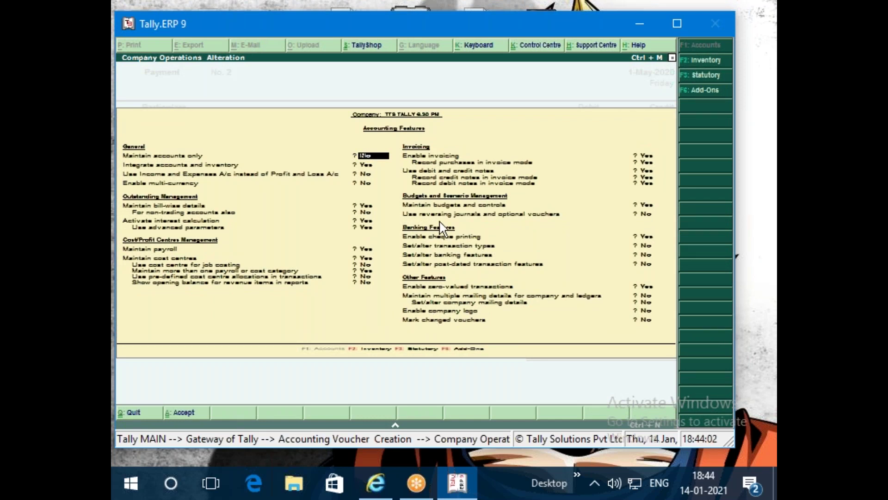
click(651, 214)
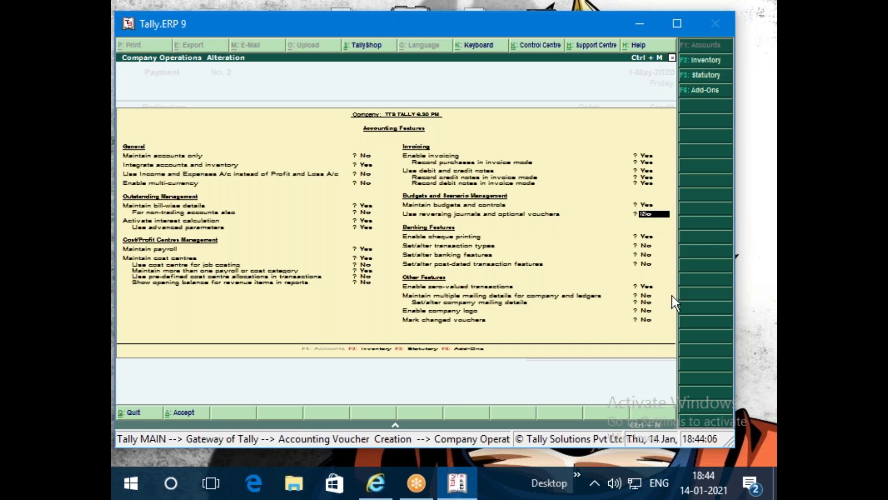
text(YES)
key(ctrl+a)
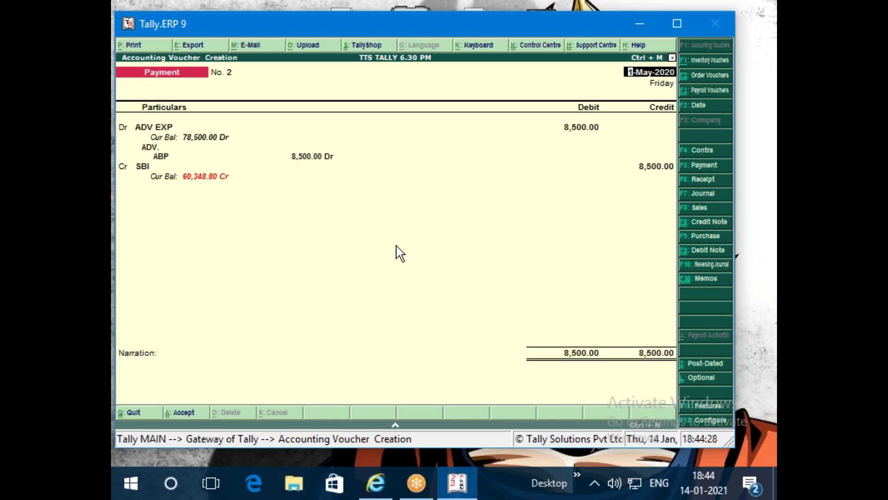
Mark the payment voucher as post-dated and enter instrument number 774411 in the SBI cheque allocation.
key(ctrl+t)
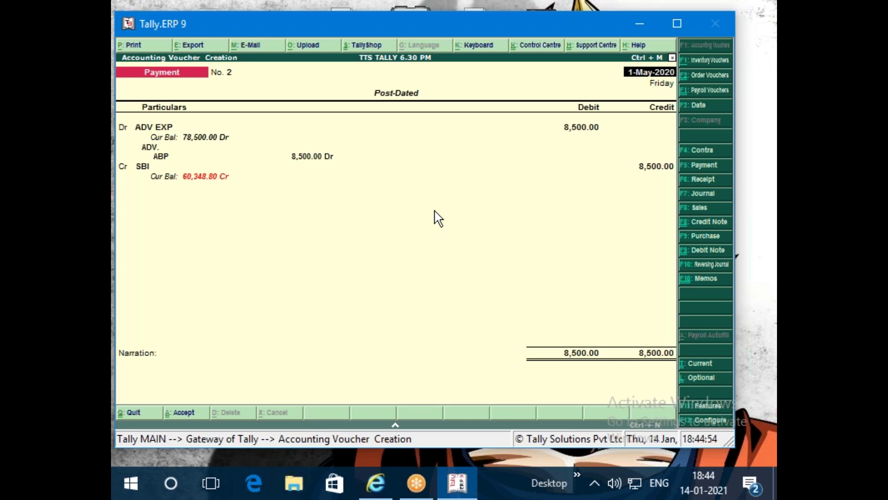
click(638, 168)
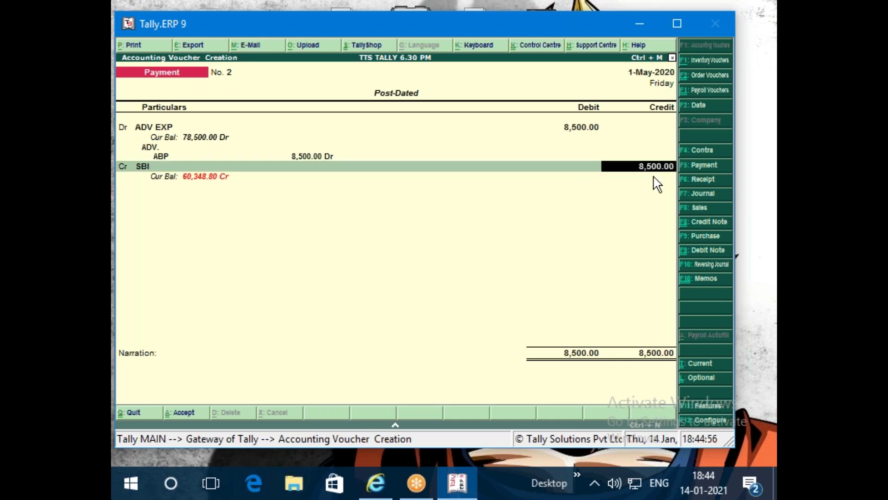
key(Return)
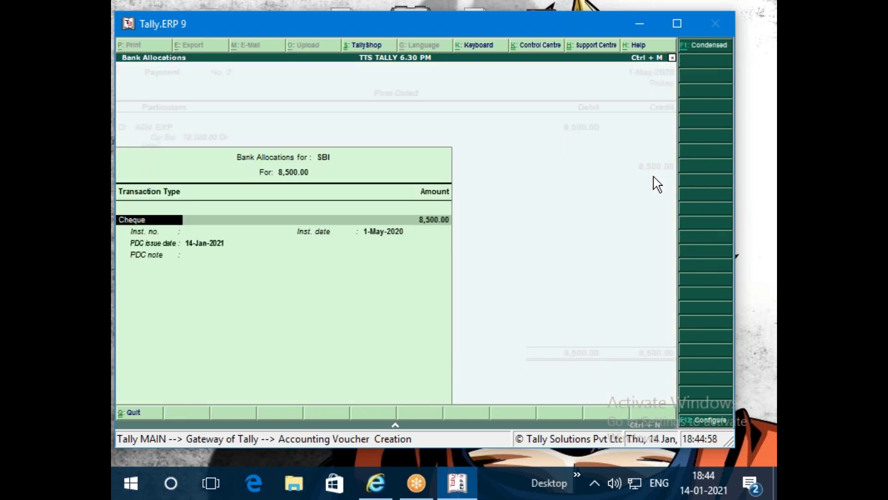
key(Return)
key(Return)
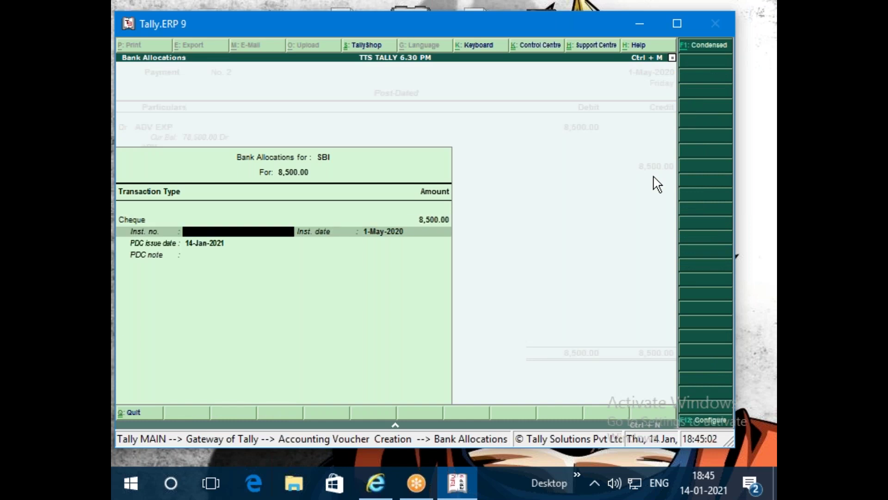
text(774411)
key(Return)
key(Return)
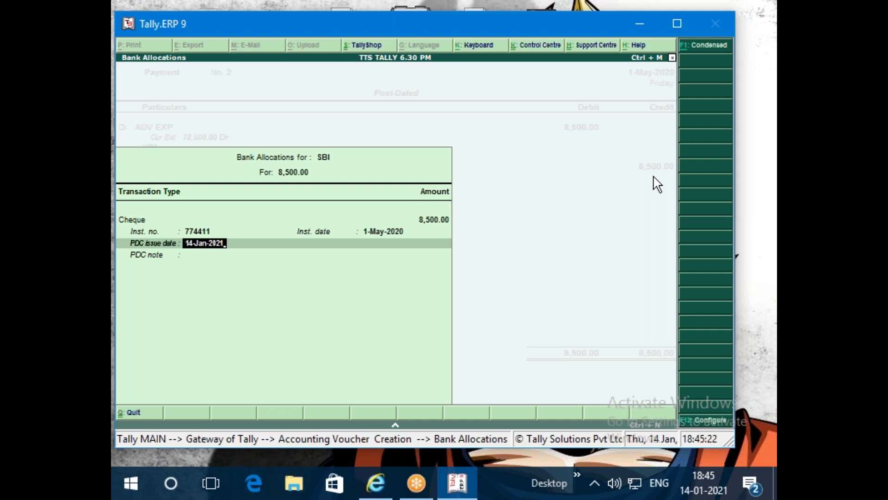
Set the SBI cheque's PDC issue date to 1-May-2020 and its instrument date to 1-Jun-2020, accepting the bank allocation.
text(1-5)
key(Return)
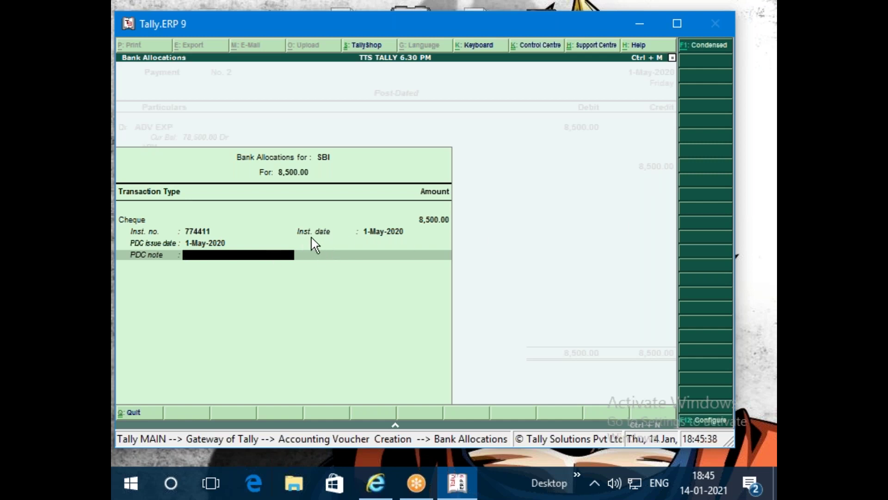
click(384, 231)
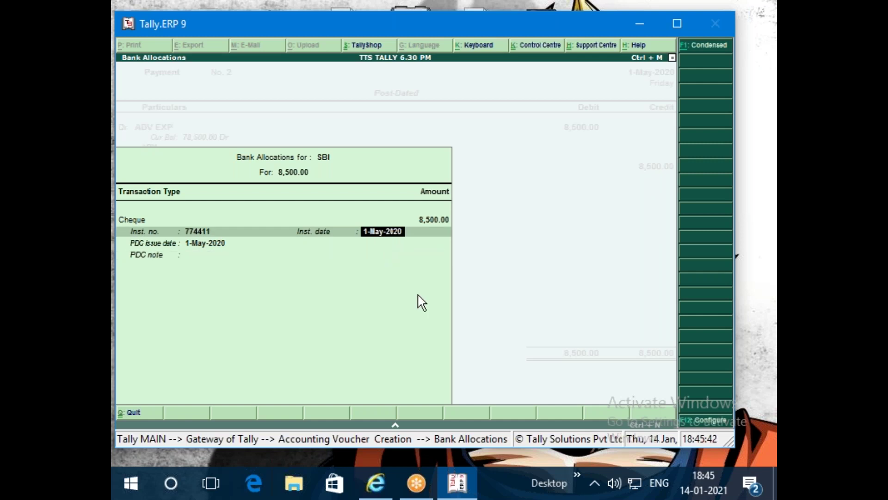
text(1-6)
key(Return)
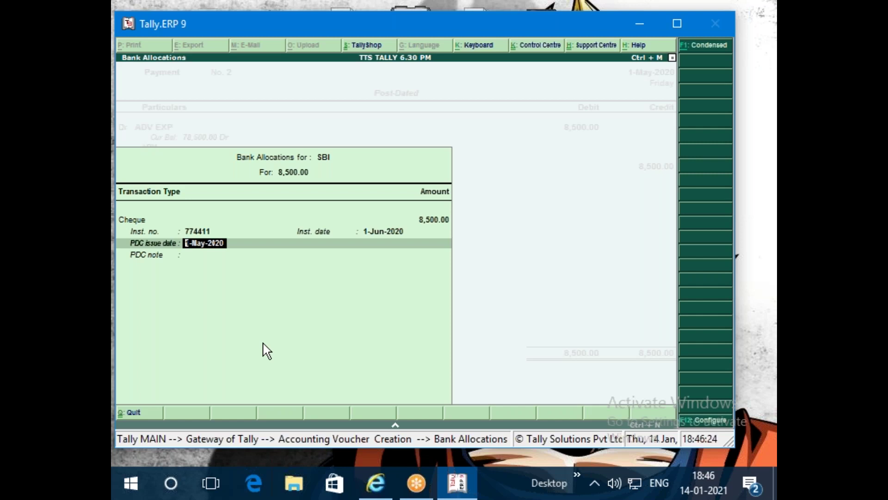
key(Return)
key(Return)
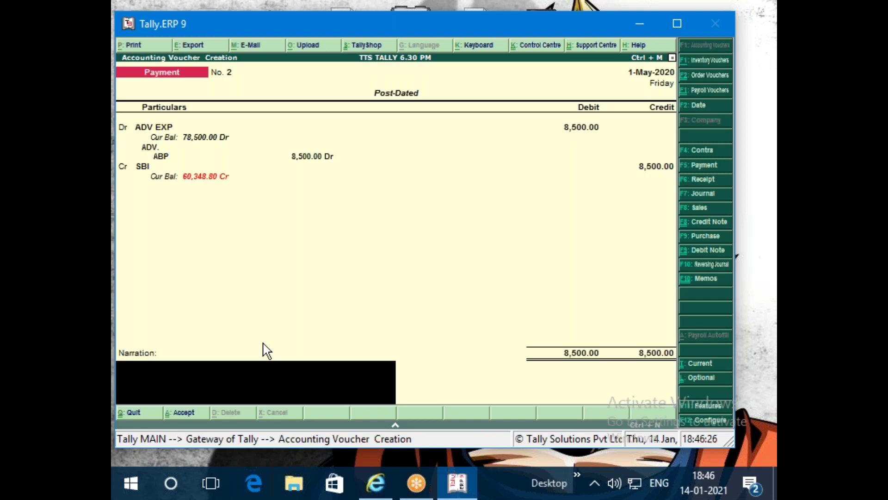
Recheck the SBI bank allocation, save the post-dated payment voucher without a narration, and leave voucher creation.
key(BackSpace)
key(Return)
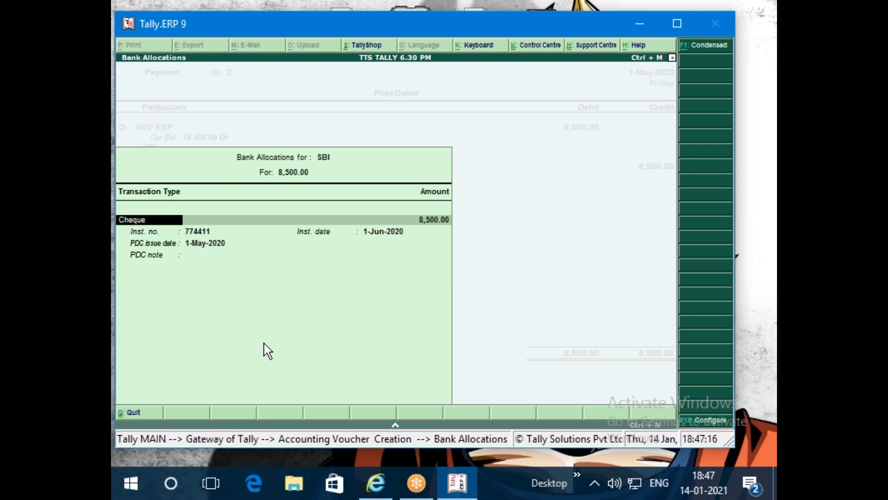
key(ctrl+a)
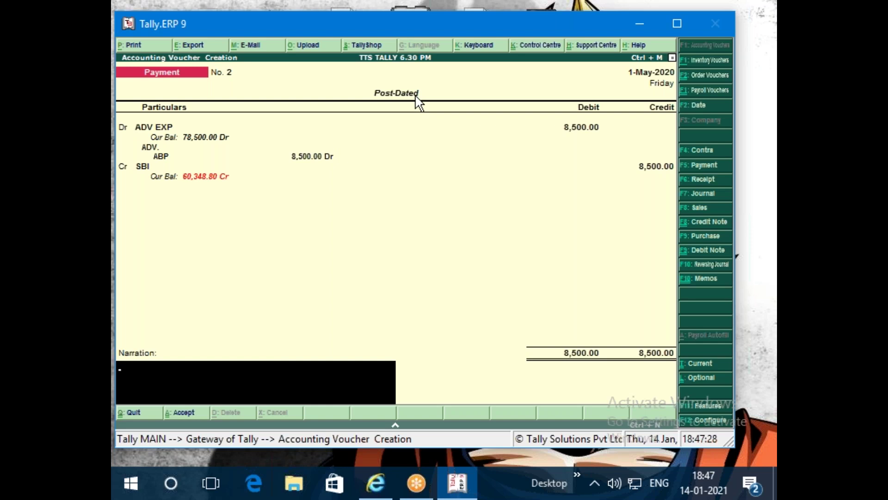
key(Return)
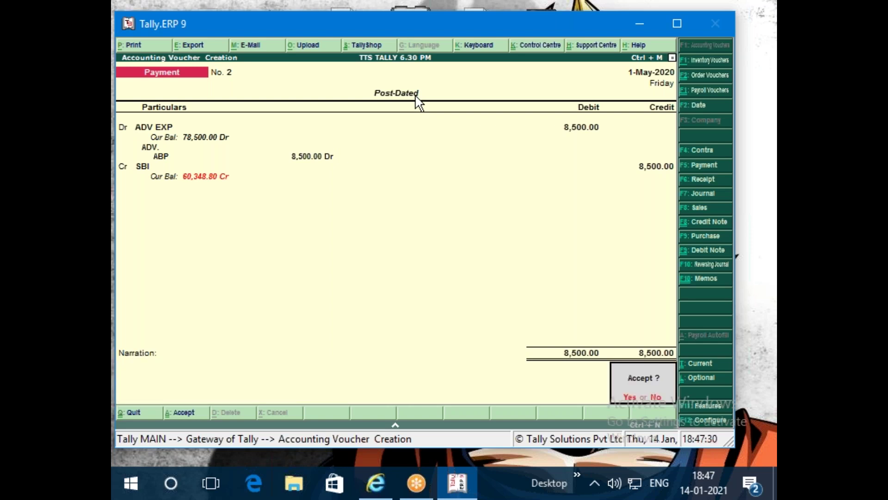
key(Return)
key(Escape)
key(Return)
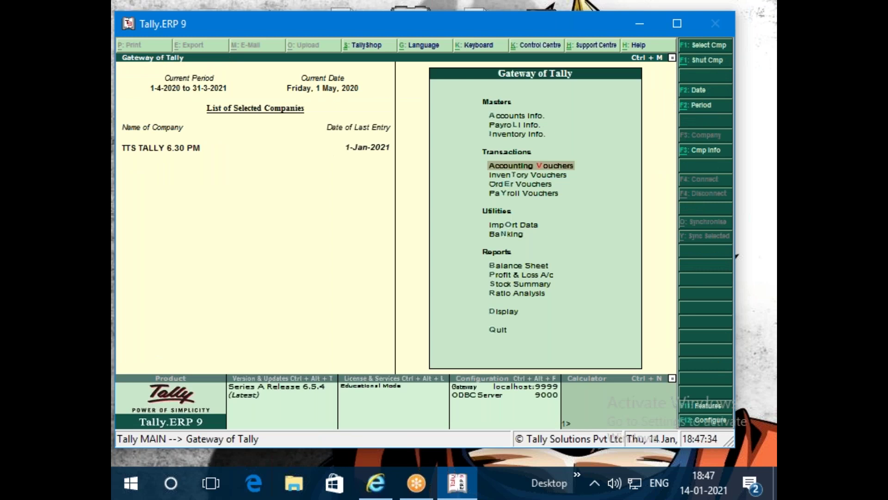
Open the list of exception reports among the company's display reports.
key(d)
key(Down)
key(Down)
key(Down)
key(Down)
key(Down)
key(Down)
key(Down)
key(Down)
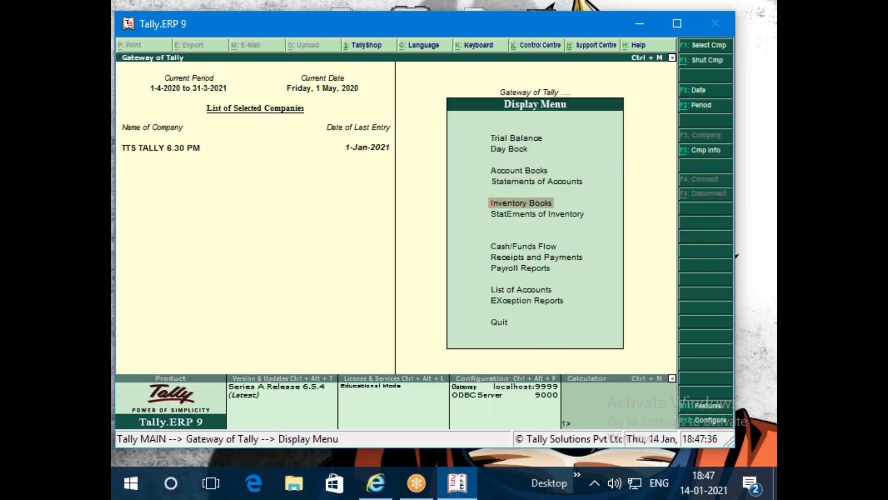
key(Down)
key(Down)
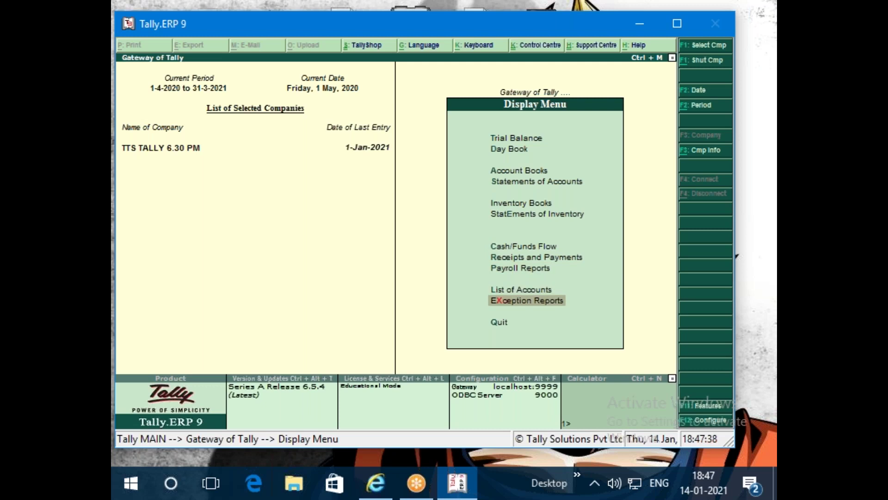
key(Return)
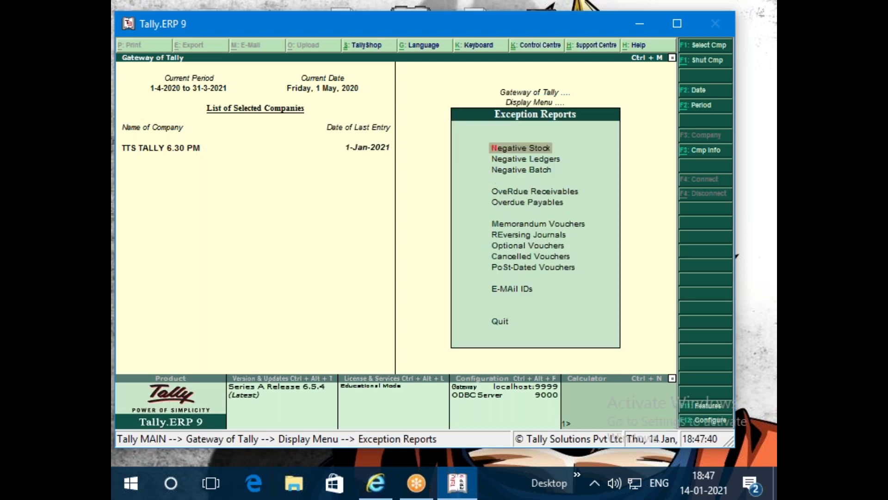
Open the post-dated vouchers report and set its date to 1-5-2020.
key(Down)
key(Down)
key(Down)
key(Down)
key(Down)
key(Down)
key(Down)
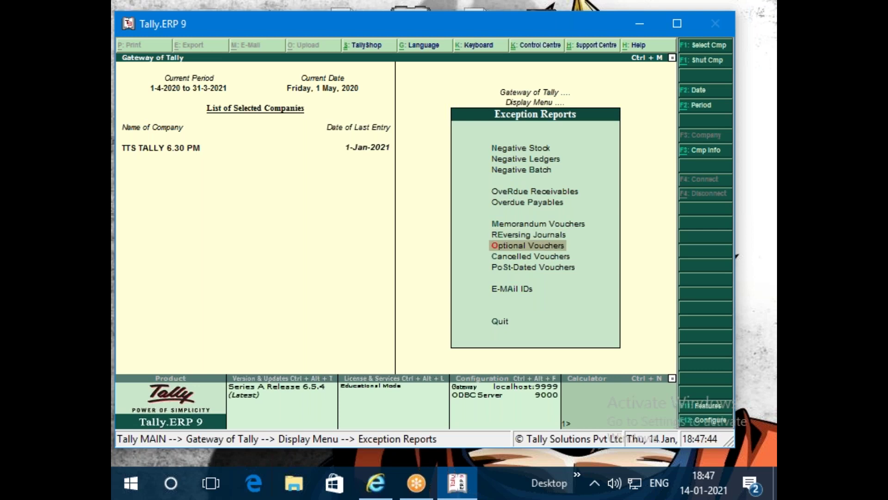
key(Down)
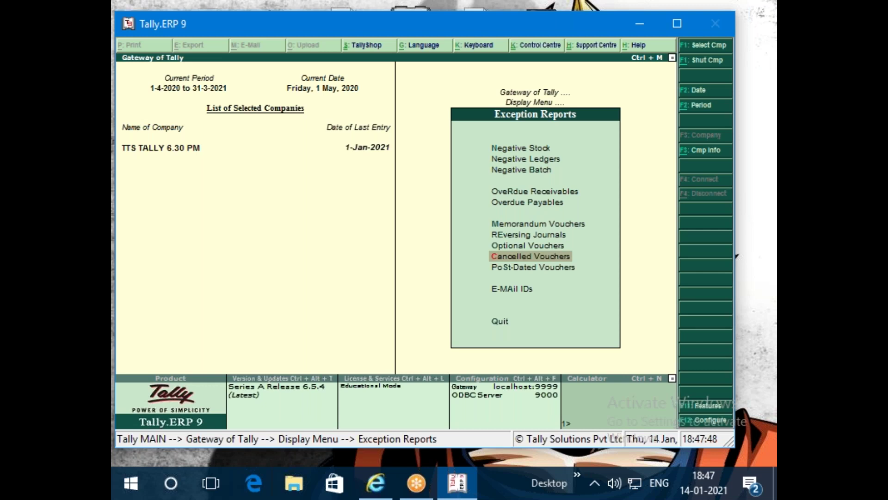
key(Down)
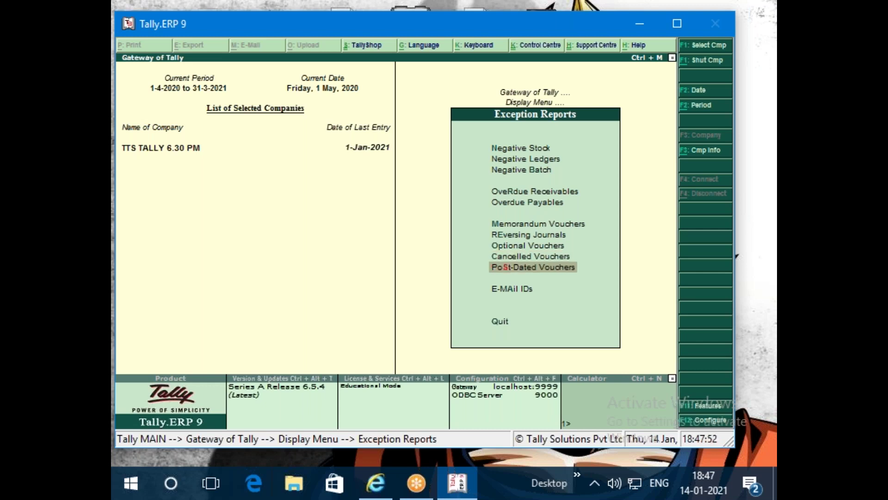
key(Return)
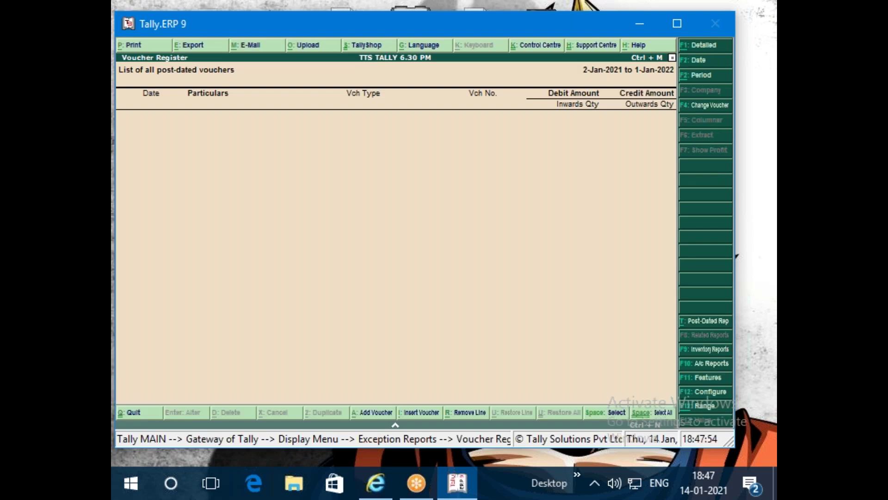
key(F2)
text(1-5)
key(Return)
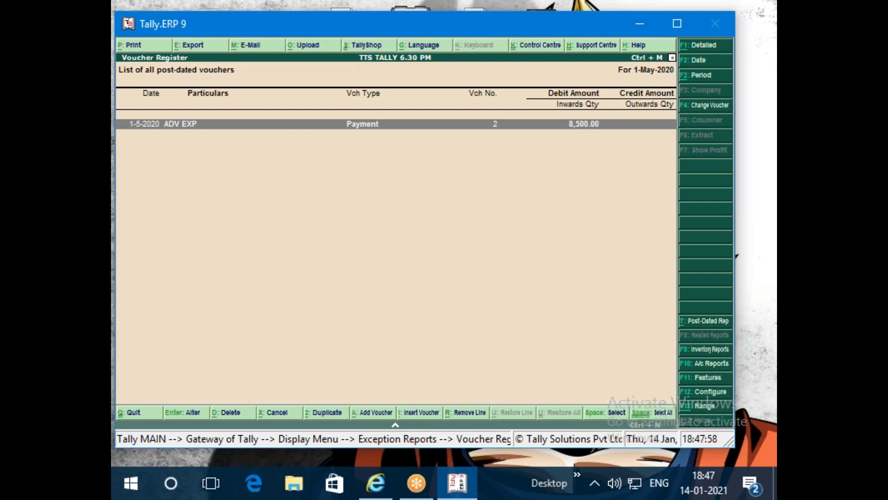
Examine the ADV EXP payment voucher's cheque details from the post-dated list, leaving it unaltered and returning to the Gateway of Tally.
key(Return)
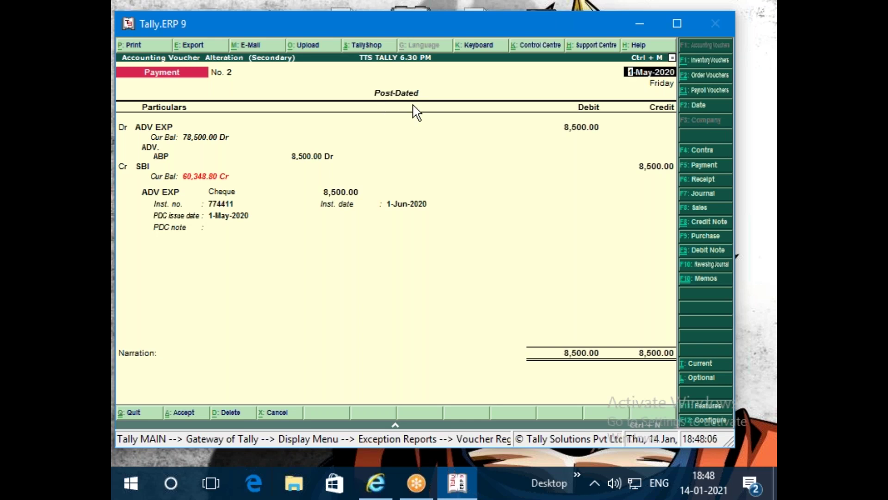
key(BackSpace)
key(Escape)
key(Escape)
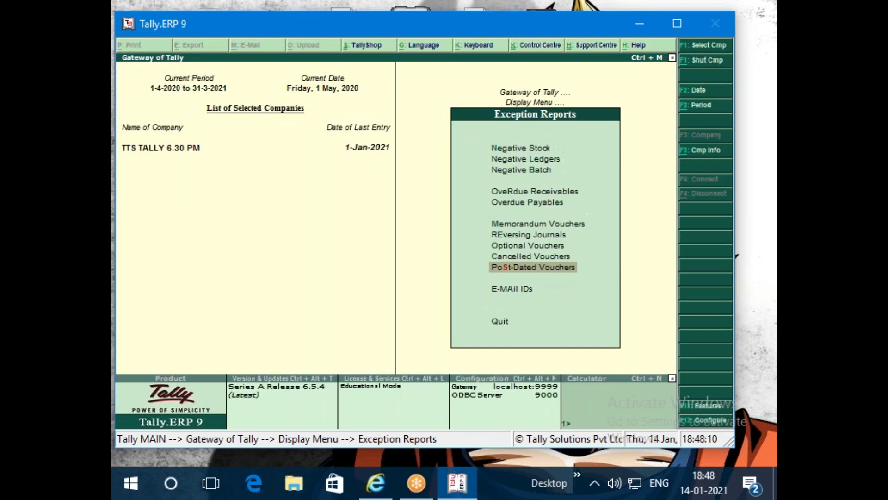
key(Escape)
key(Escape)
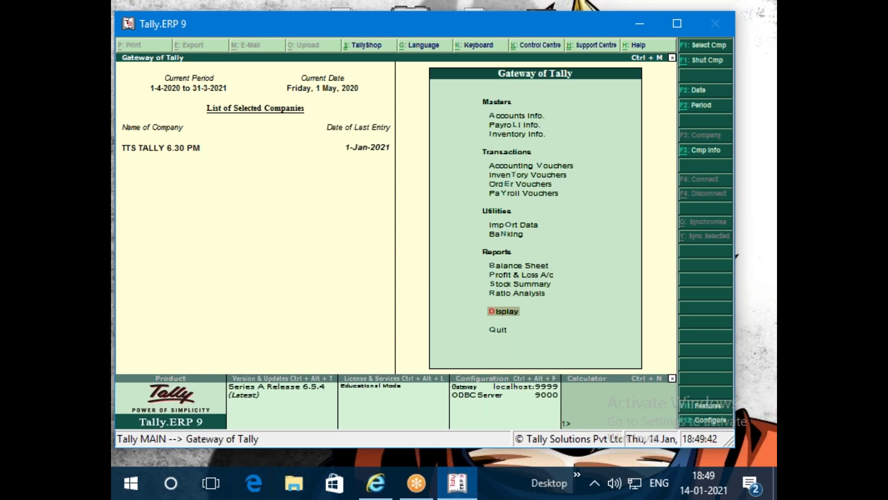
View the company's accounting features and go to the option for maintaining budgets and controls.
key(F11)
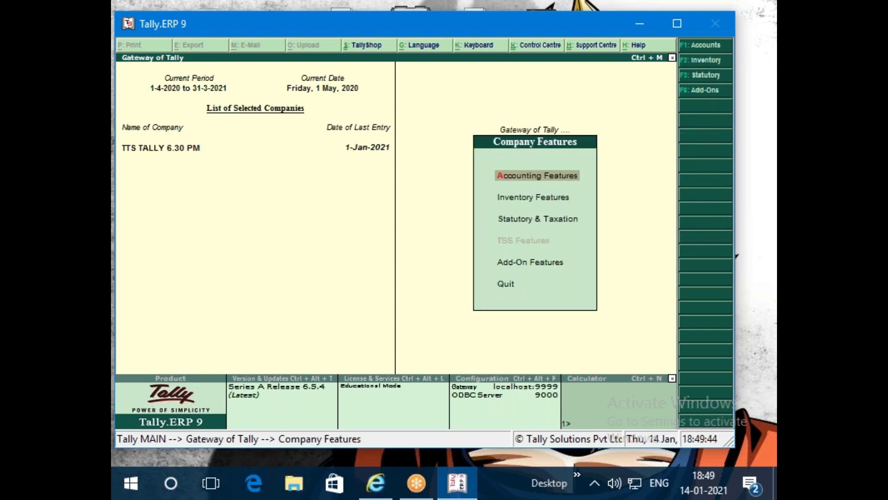
key(Return)
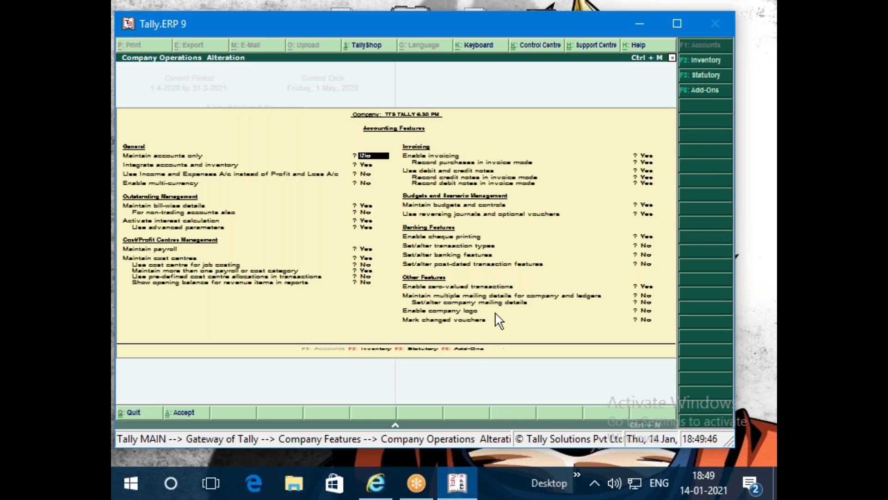
click(647, 205)
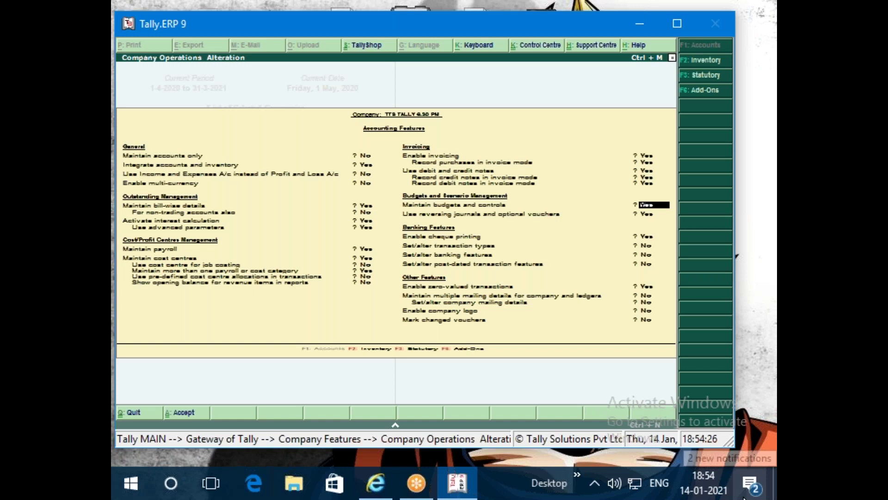
Switch to Excel, create a blank workbook, and dismiss the Office activation wizard.
key(super+r)
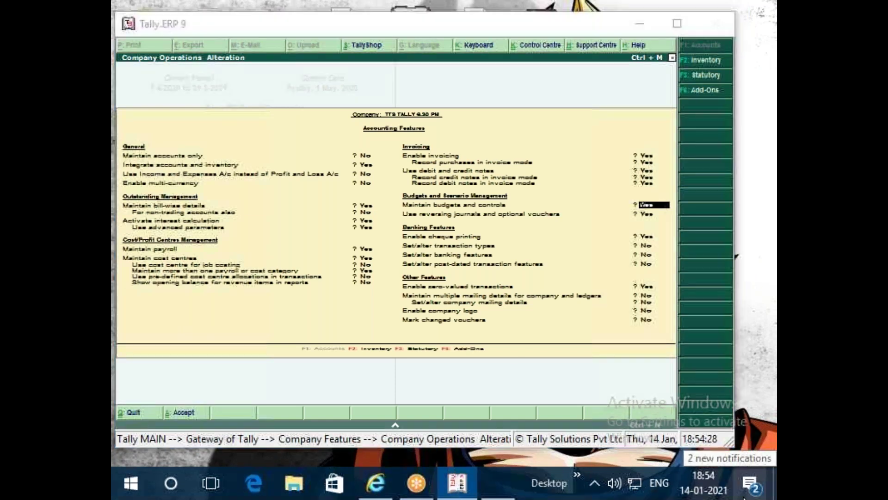
text(EXCEL)
key(Return)
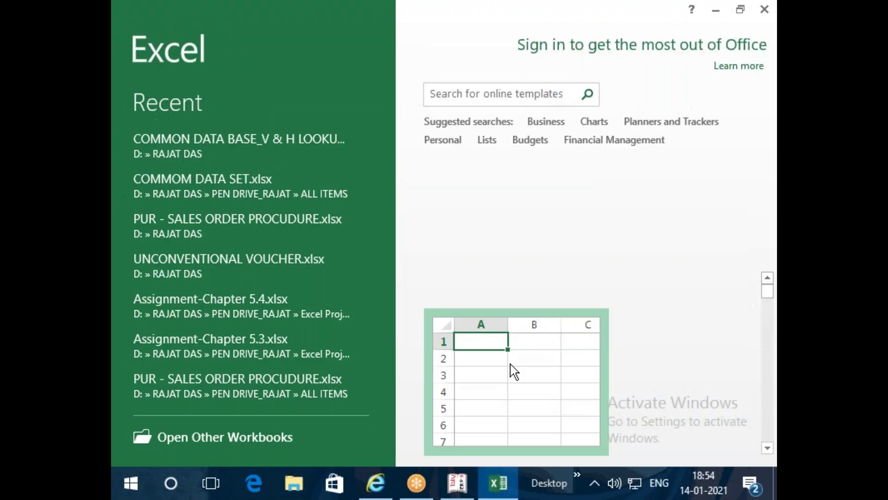
click(511, 371)
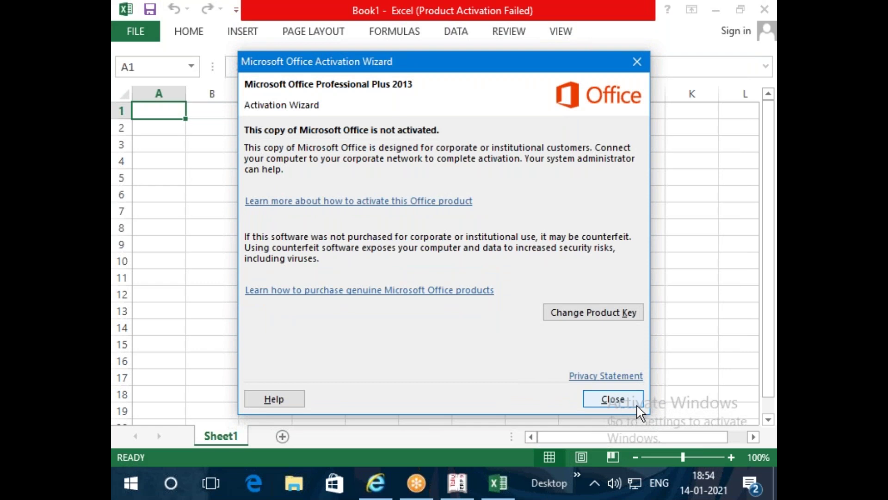
click(623, 396)
Merge and center cells A1:C1 and enter the heading BUDGET.
scroll(256, 134, up, 7)
drag(255, 135, 483, 138)
click(179, 34)
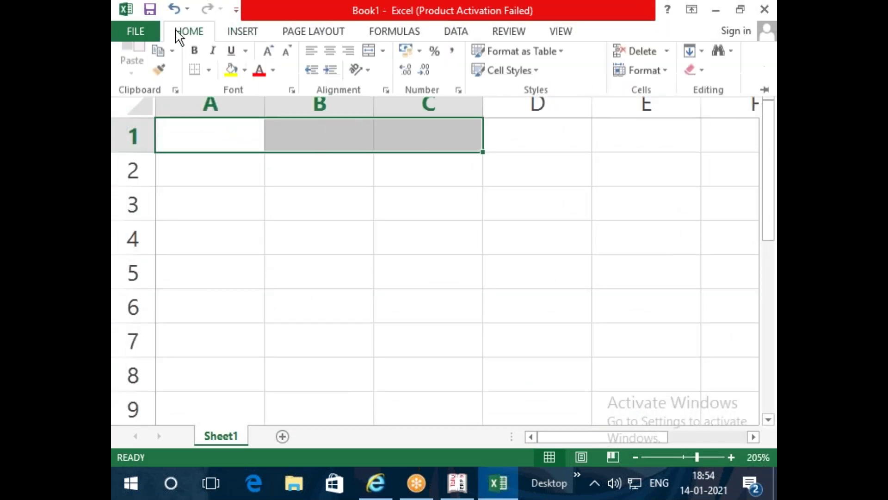
click(369, 72)
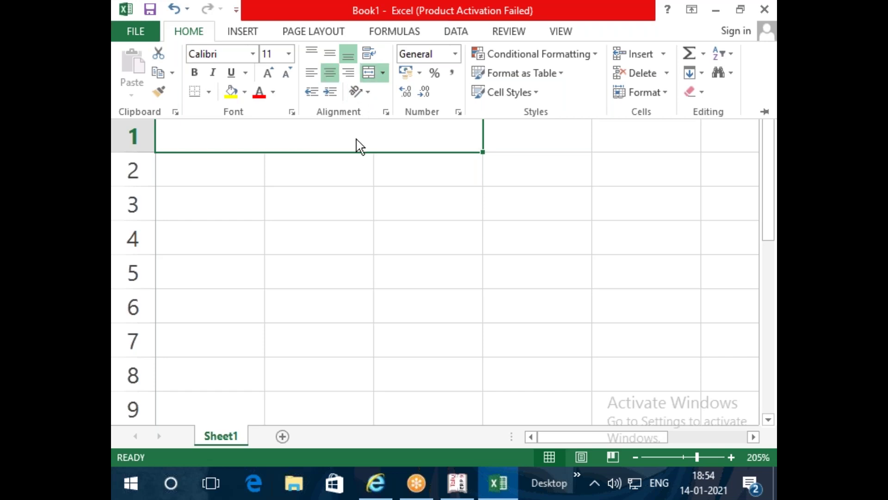
text(BUD)
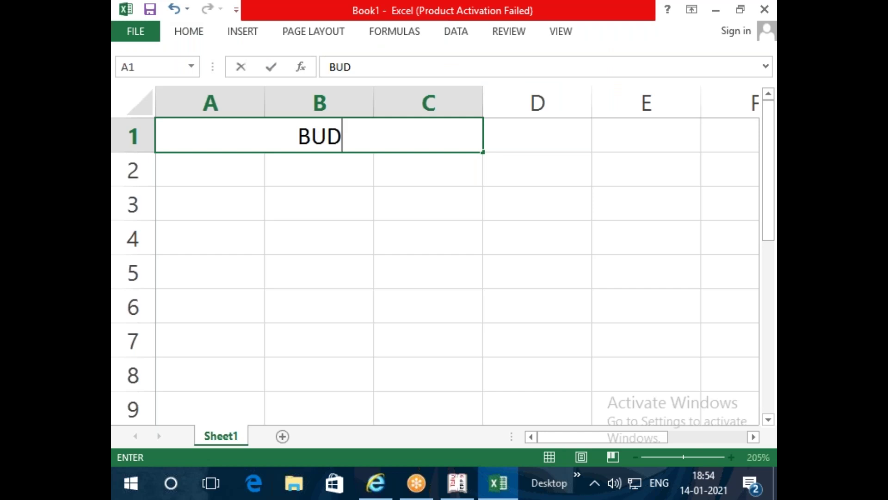
text(GET)
key(Return)
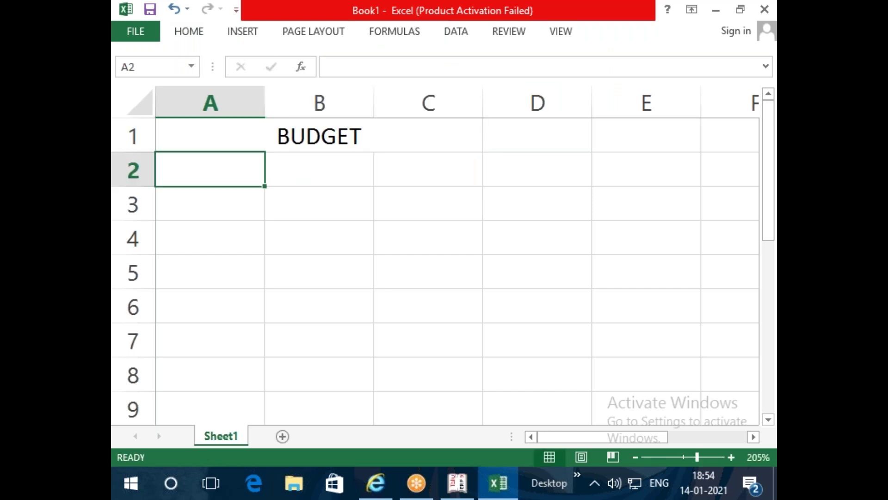
Format the BUDGET heading with a yellow fill and bold red text.
key(Up)
click(191, 32)
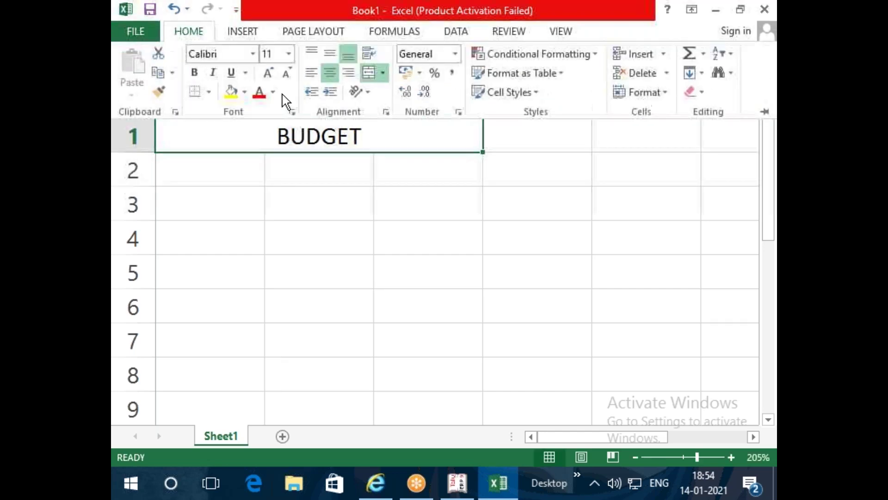
click(231, 92)
click(259, 92)
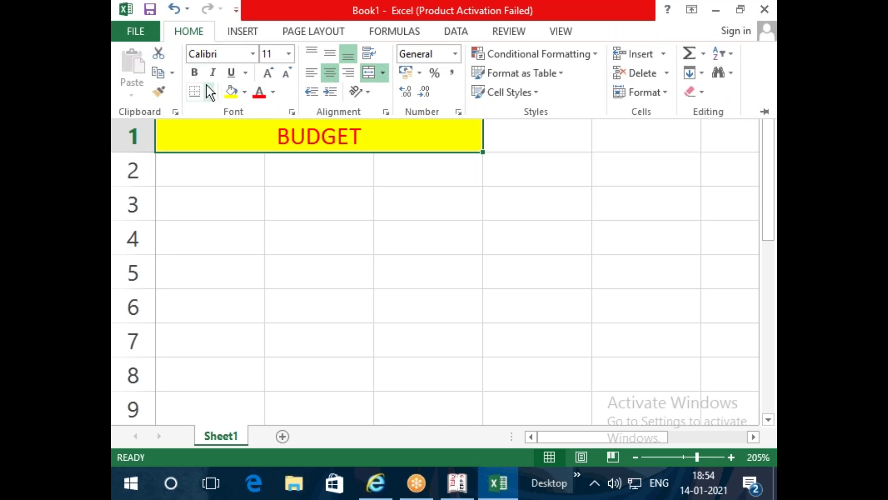
click(194, 72)
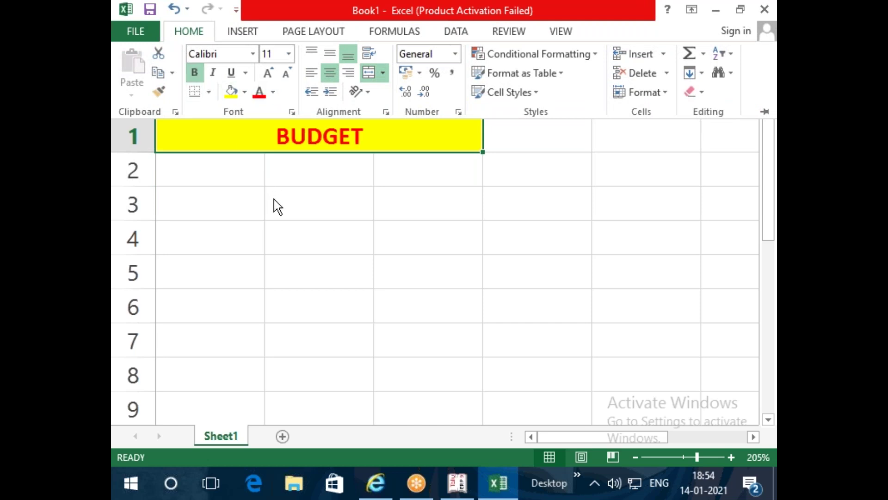
Enter ADV EXP as the first budget item in cell A2.
click(223, 179)
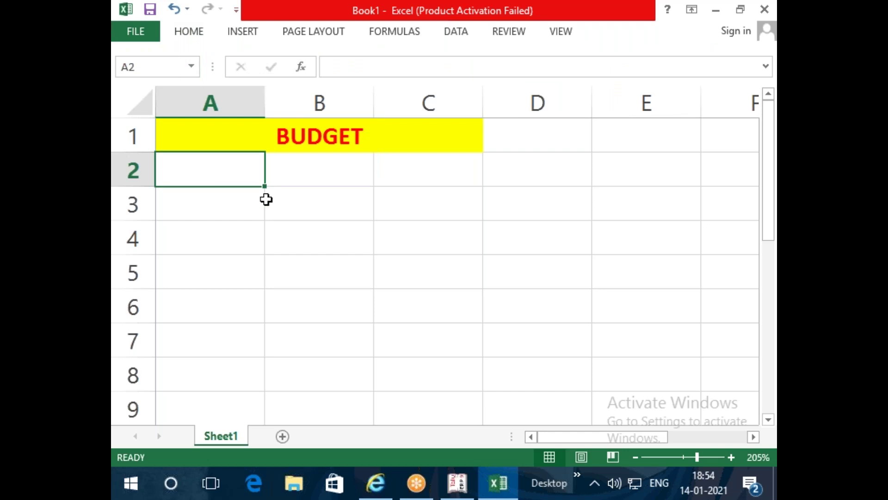
text(ADV E)
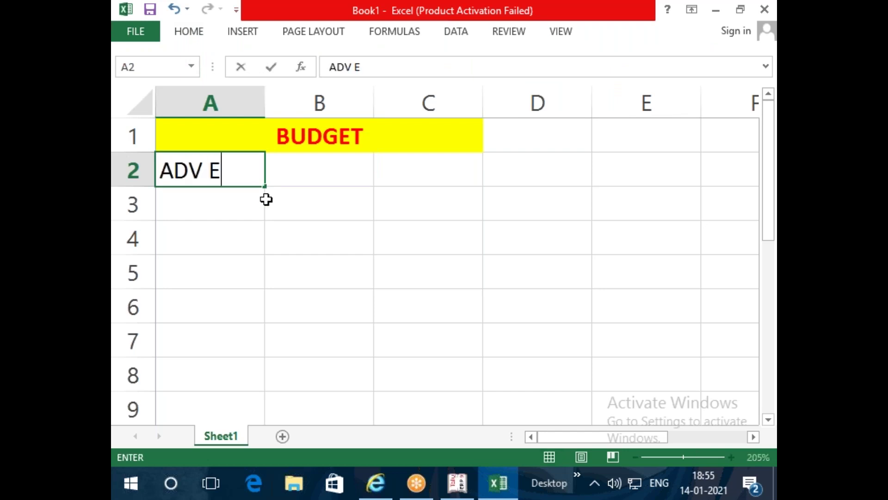
text(XP)
key(Tab)
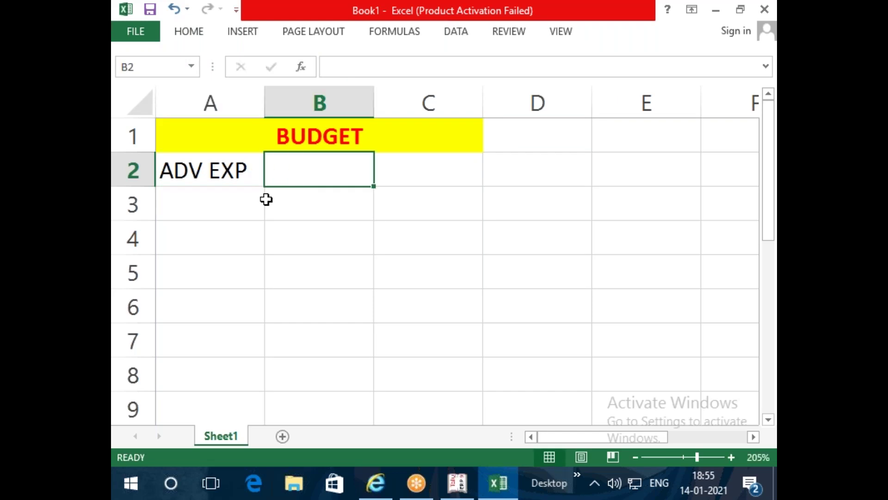
Replace the item in cell A2 with TRAV. EXE, enter 10000 in B2, and widen column A to fit.
key(Left)
text(T)
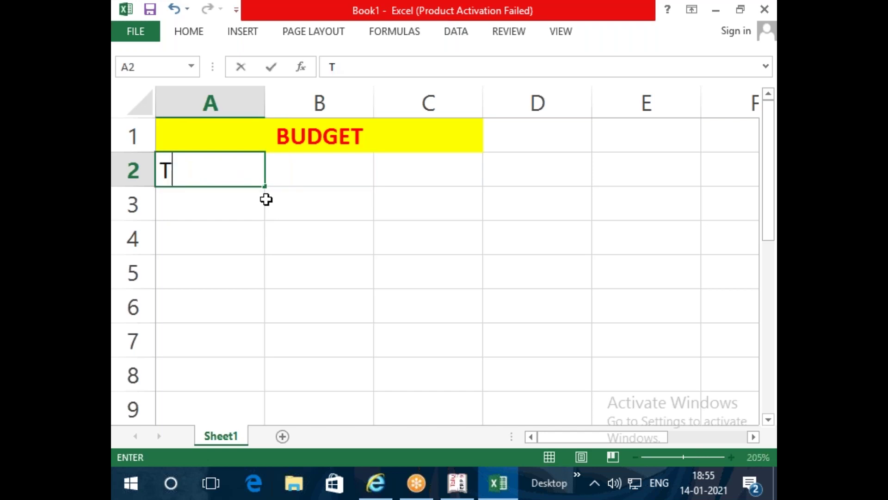
text(RAV. EXE)
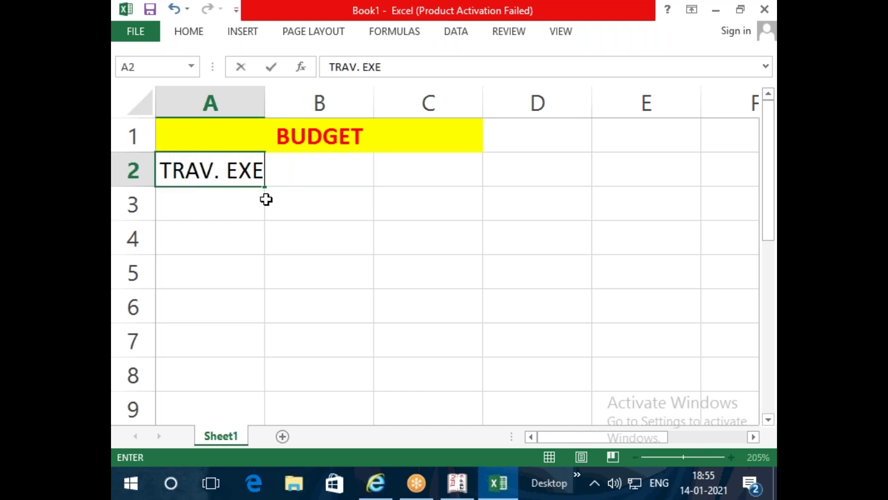
key(Tab)
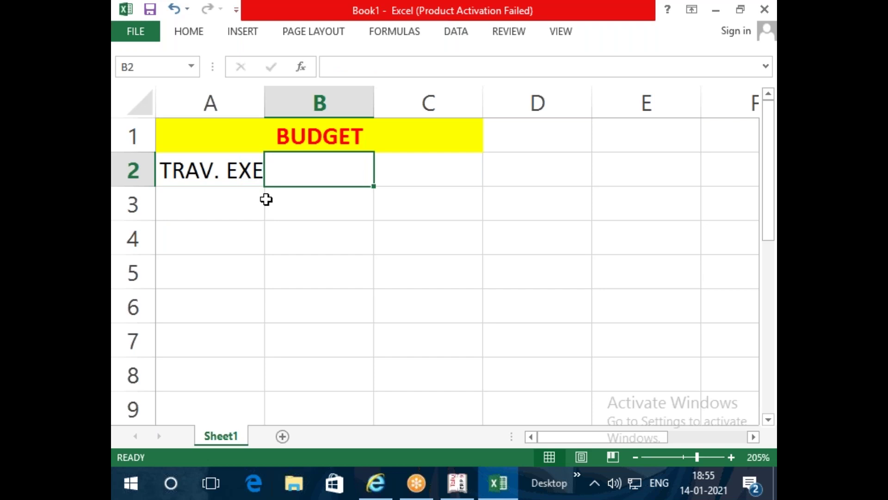
text(10000)
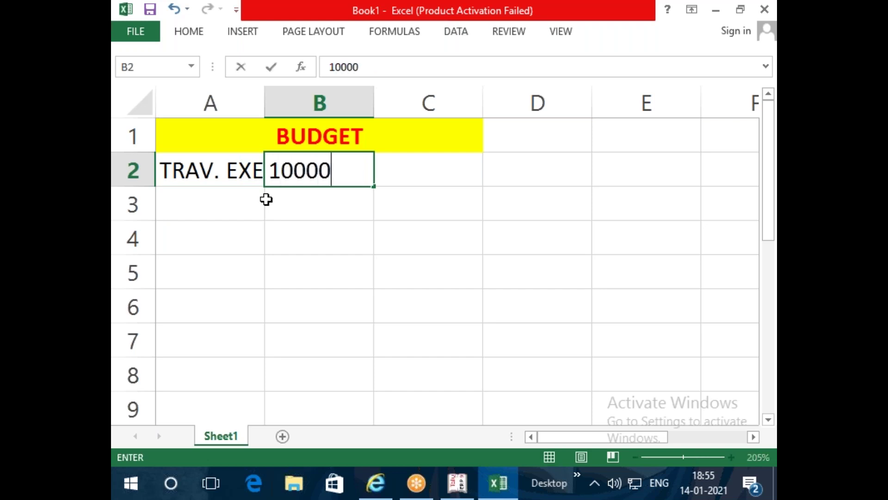
key(ctrl+Return)
key(Return)
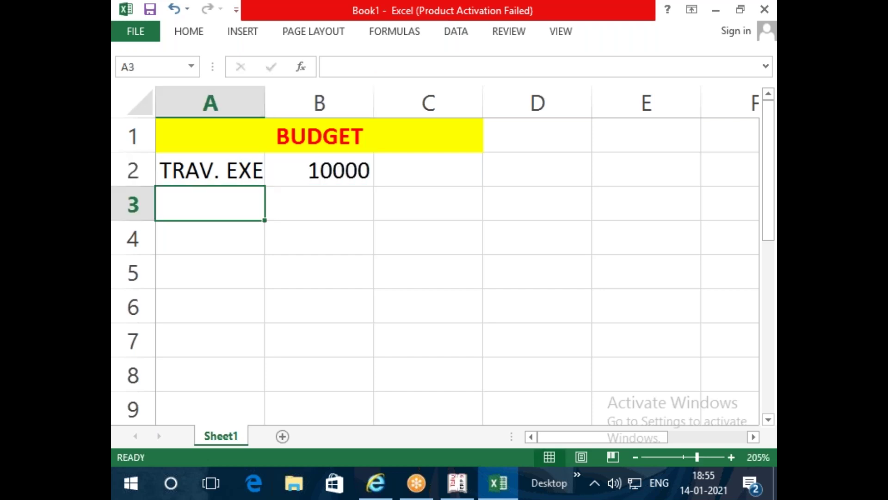
drag(265, 96, 282, 93)
Add a PERIOD : row in row 3 with start date 1-OCT in B3 and end date 31-DEC in C3.
text(PERIO)
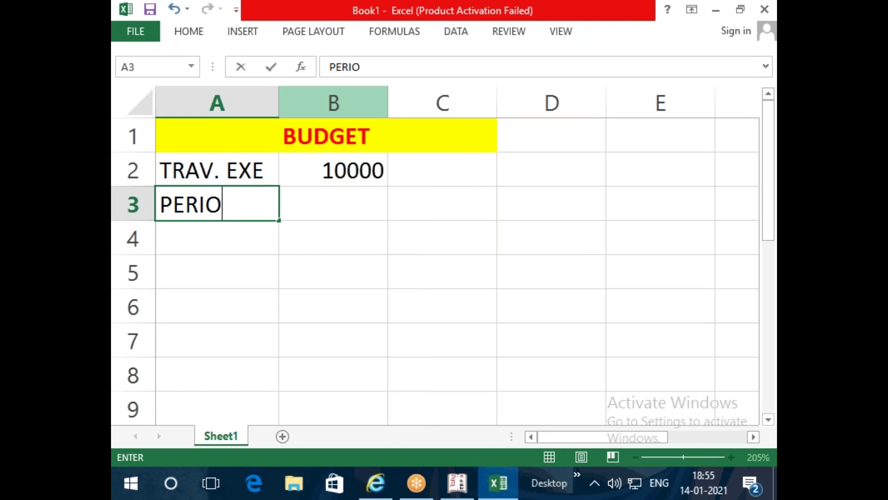
text(D :)
key(Tab)
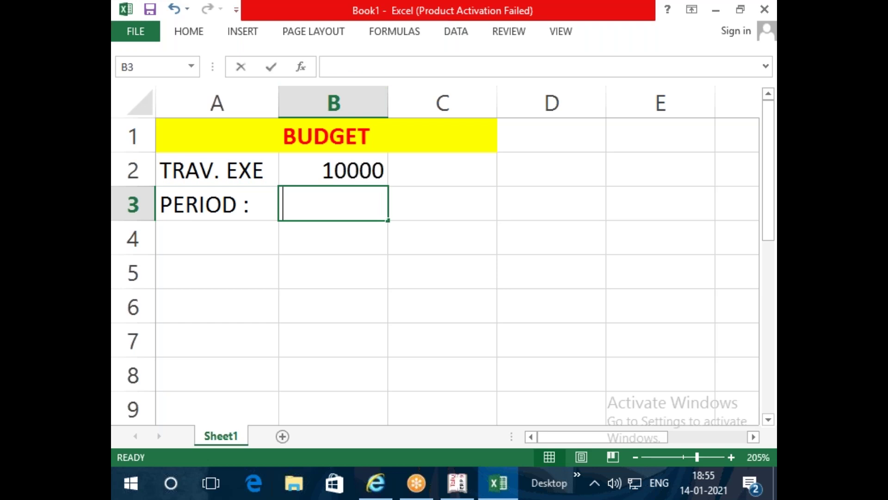
text(1-OCT)
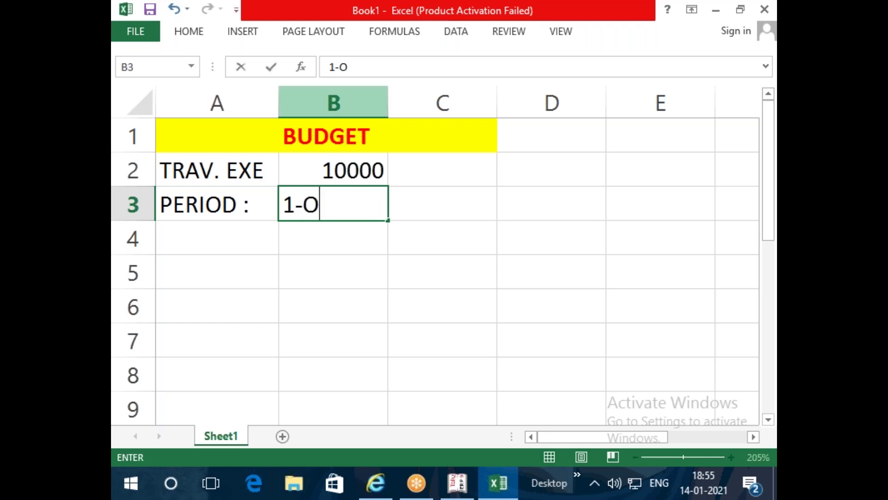
key(Tab)
text(31-12)
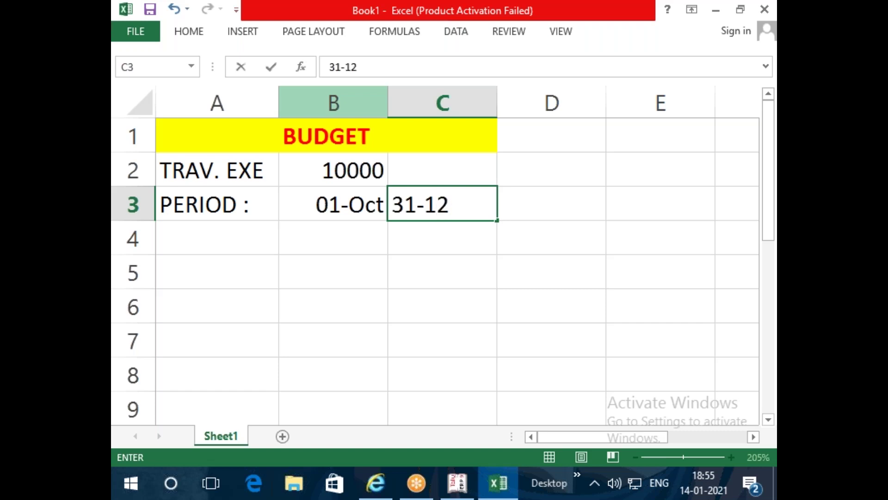
key(BackSpace)
key(BackSpace)
text(DEC)
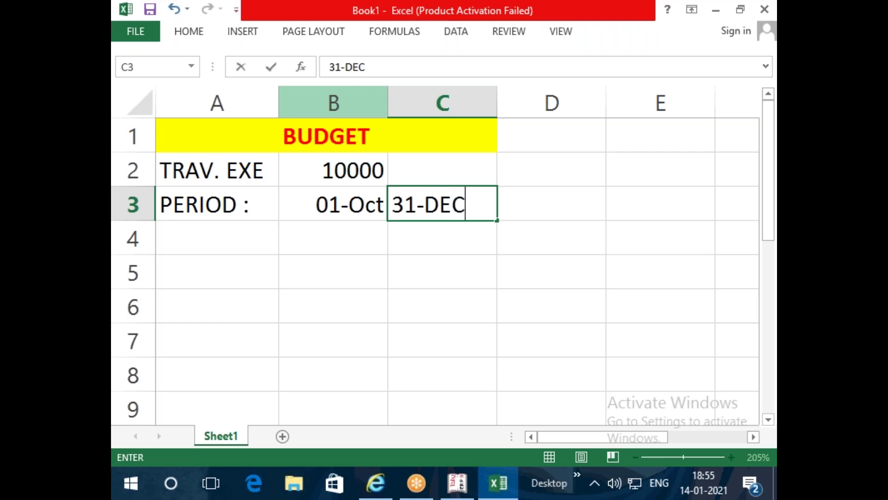
key(Return)
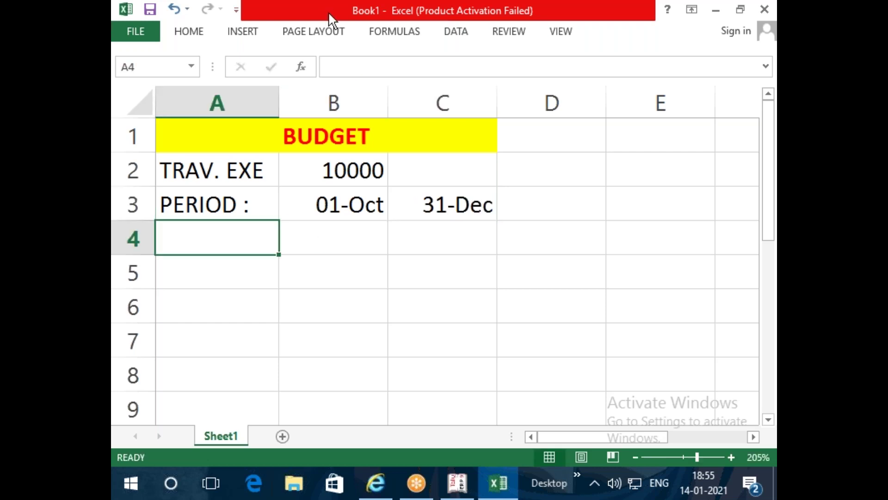
Label cell A4 NO OF DAYS: and widen column A to fit the text.
text(NO OF )
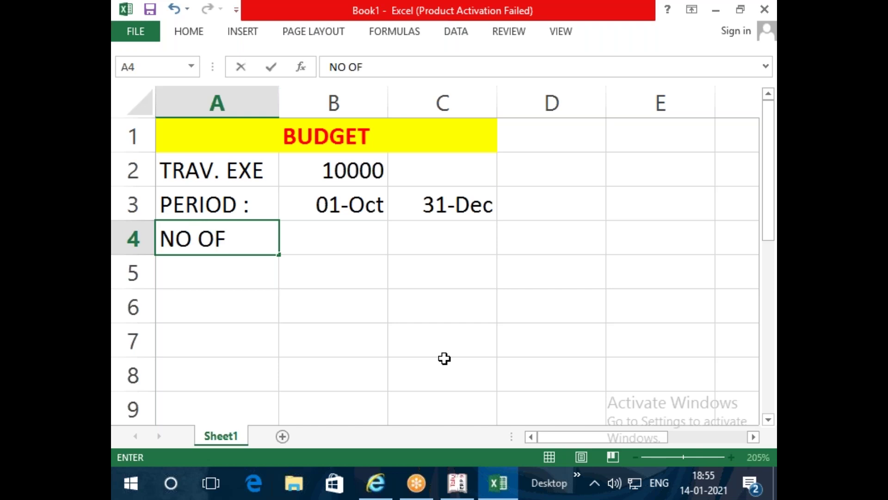
text(DAYS:)
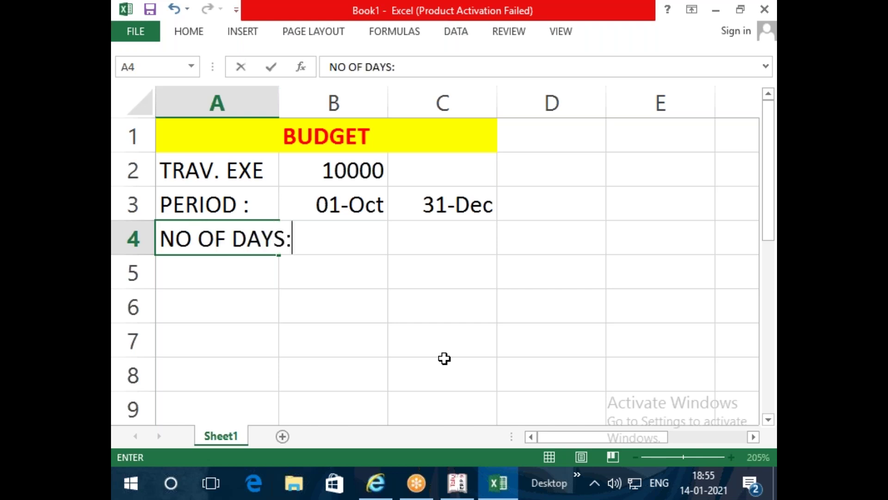
key(Tab)
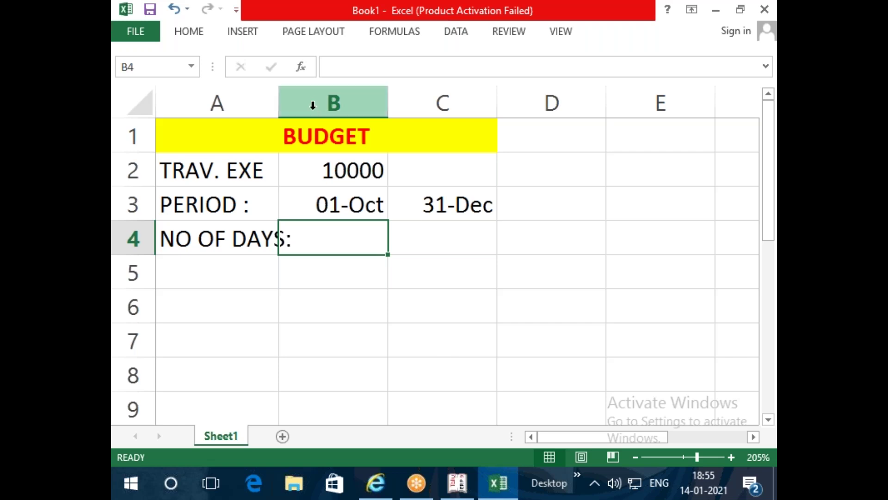
drag(278, 98, 316, 105)
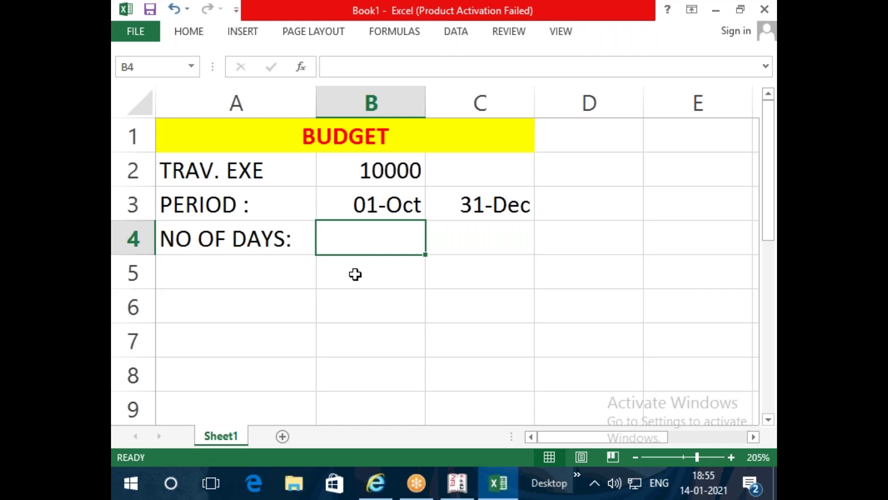
Enter the days per month in row 4: 31 in B4, 30 in C4 and 31 in D4.
text(31)
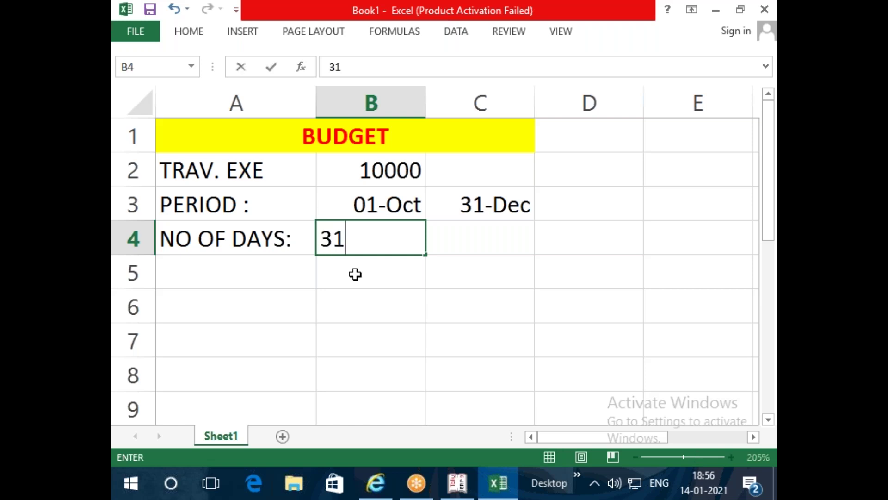
key(Tab)
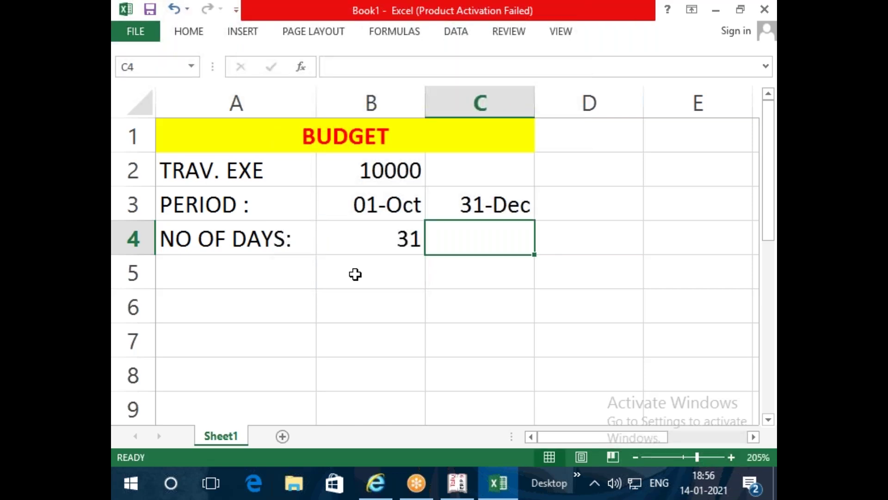
text(30)
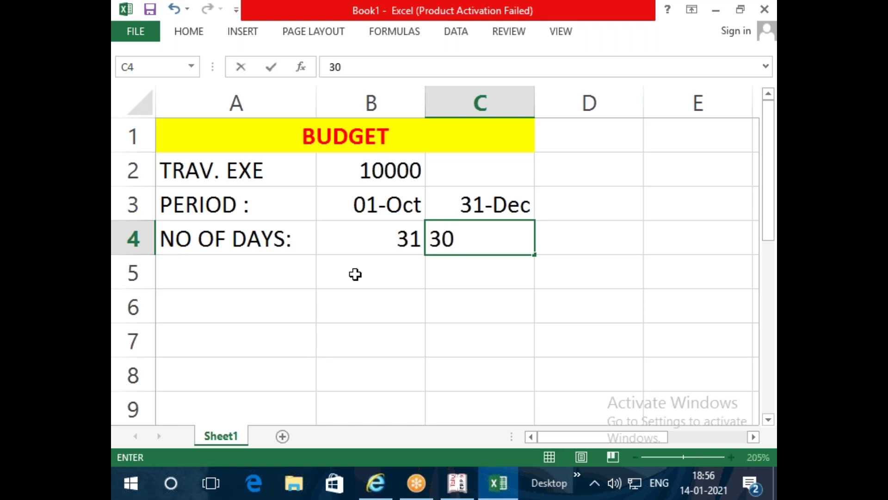
key(Tab)
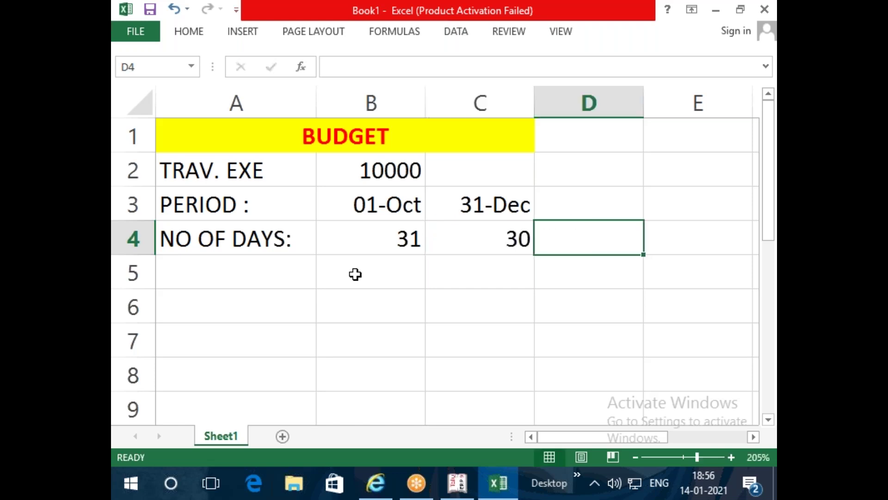
text(31)
key(Return)
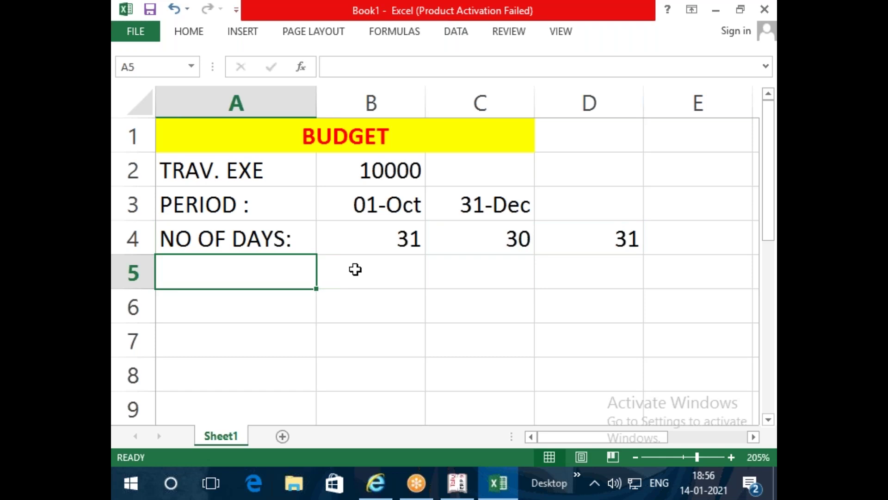
Total the days from B4:D4 in cell E4 with AutoSum and narrow column D.
click(670, 231)
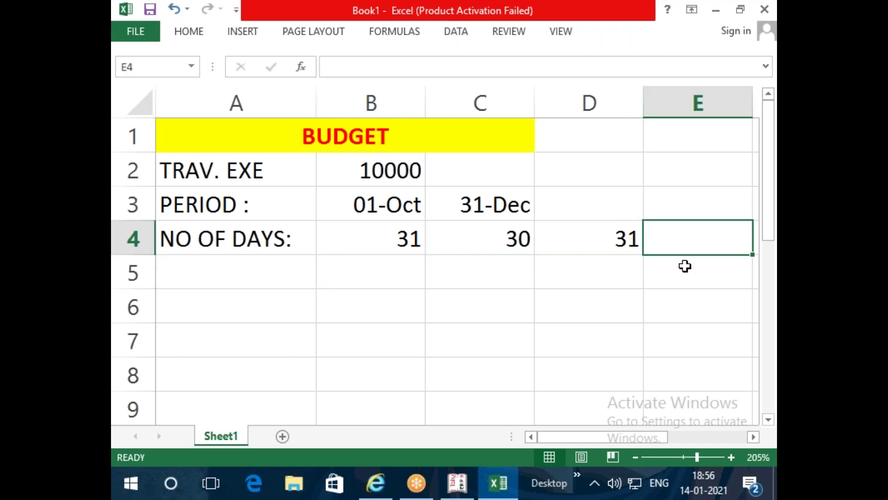
key(alt+equal)
key(Return)
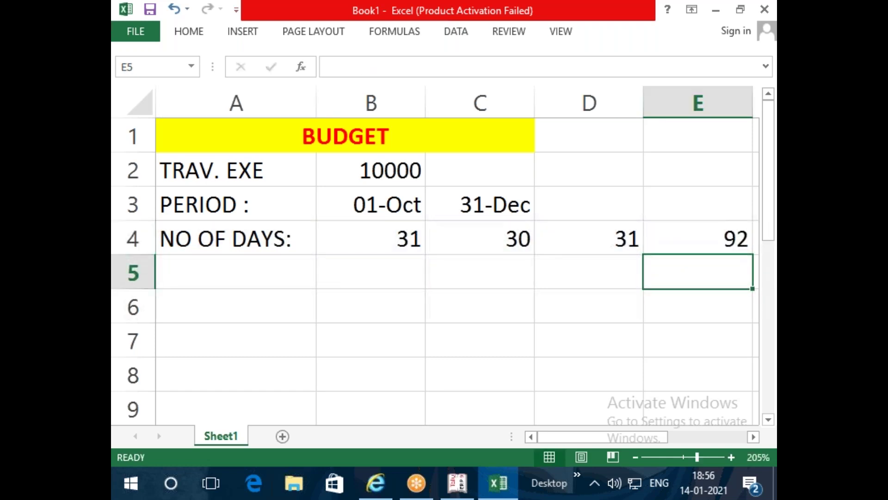
drag(643, 102, 608, 111)
Format the total in E4 with a light blue fill, bold text and centered alignment, and collapse the ribbon.
click(661, 234)
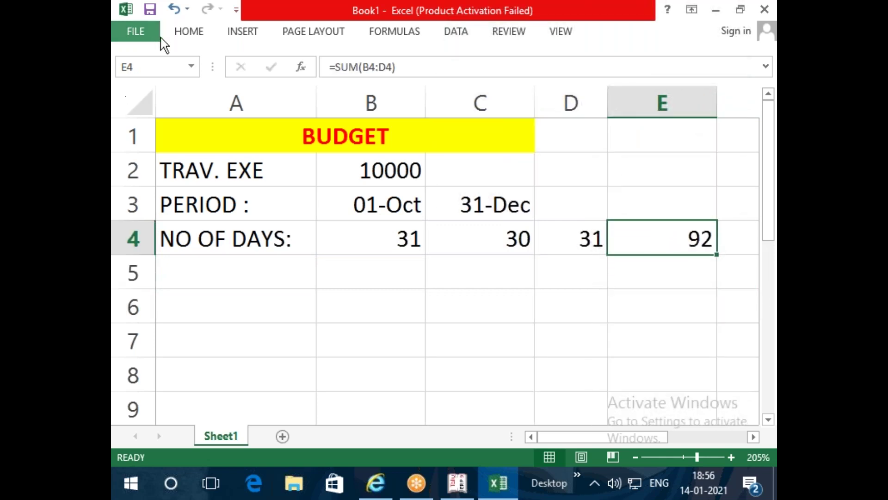
click(187, 31)
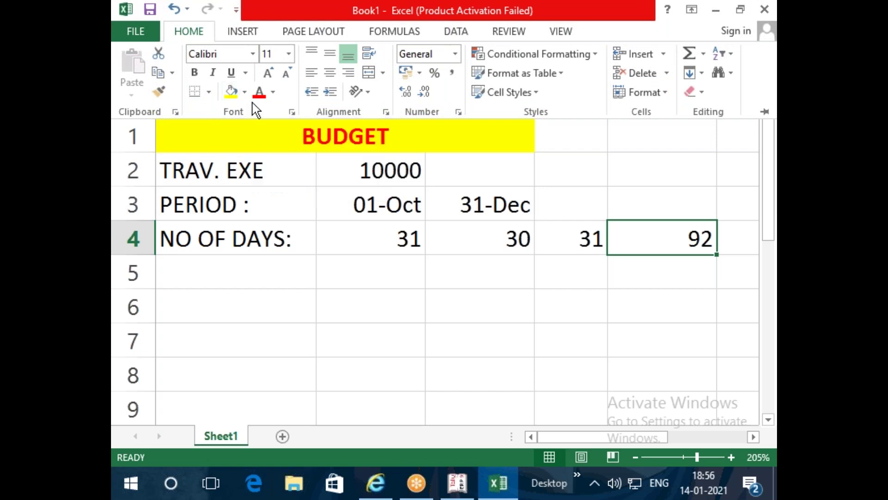
click(244, 92)
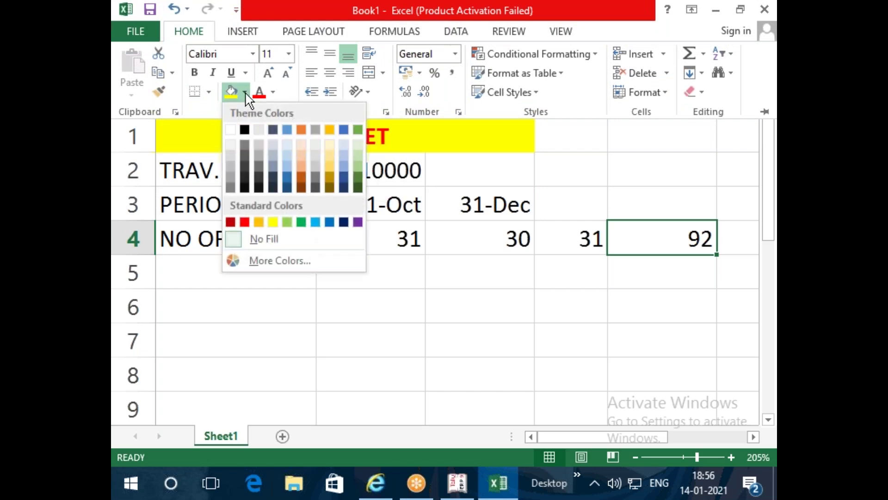
click(285, 169)
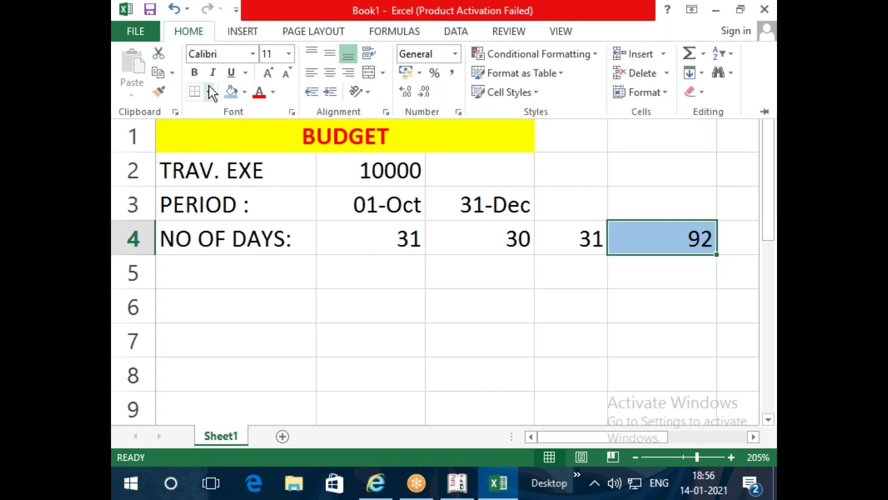
click(194, 72)
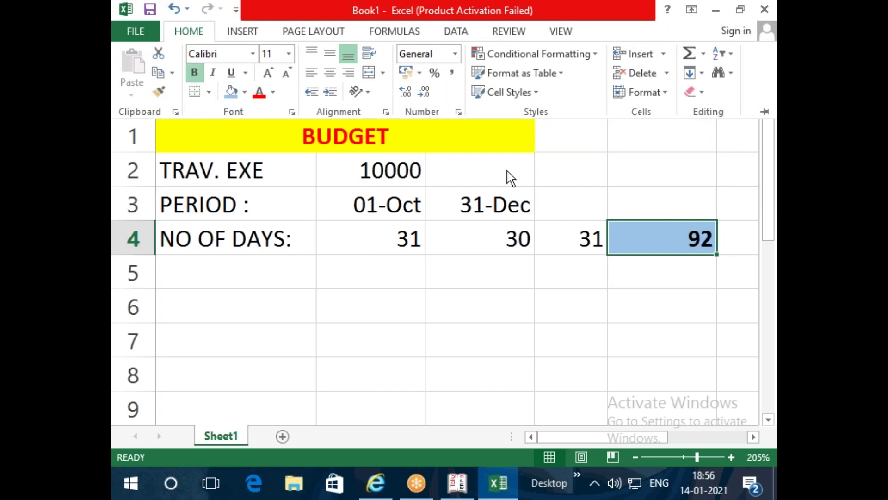
click(331, 68)
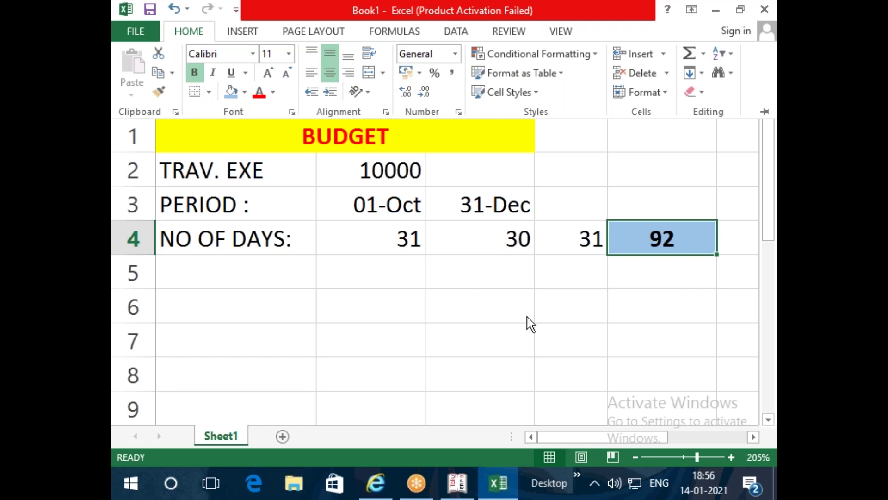
key(ctrl+F1)
drag(388, 240, 572, 238)
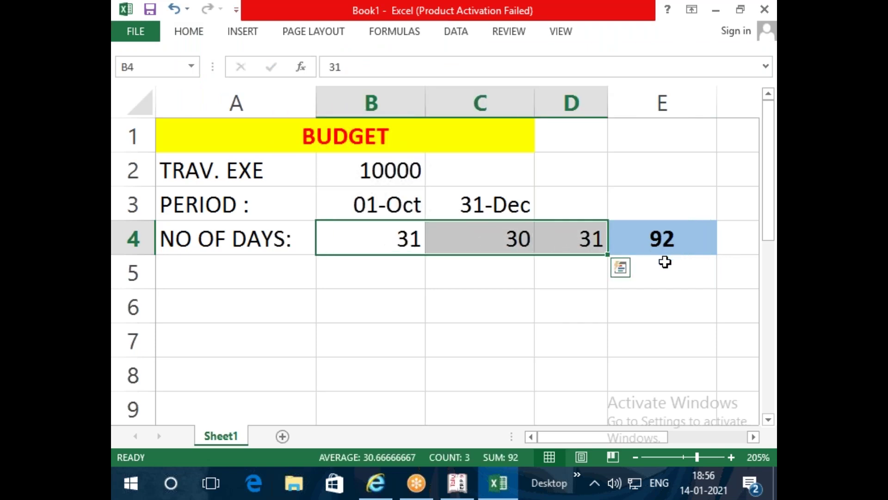
click(665, 248)
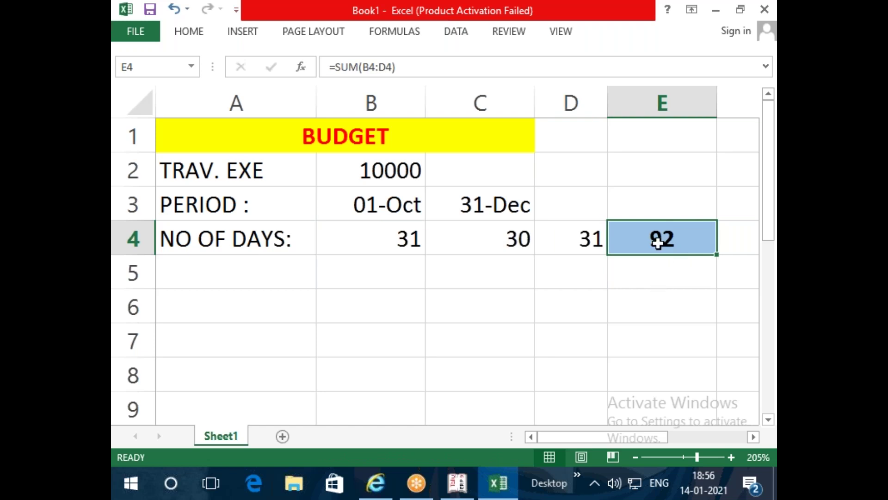
click(410, 174)
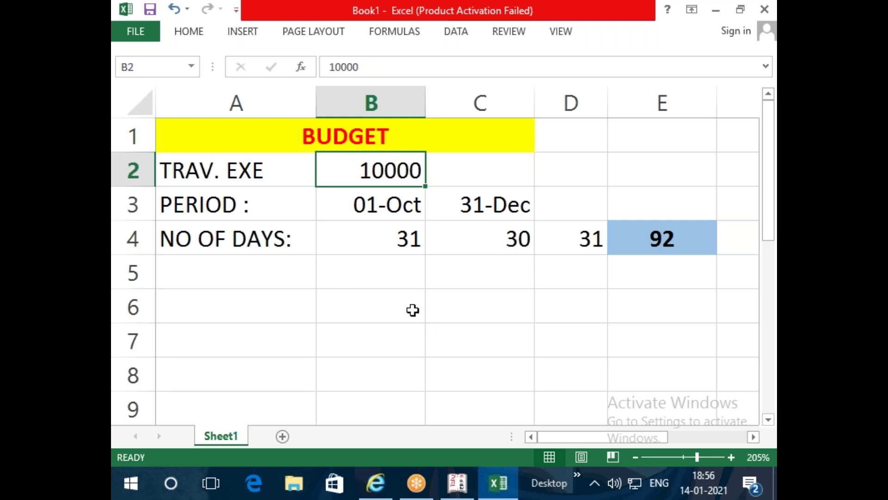
click(386, 307)
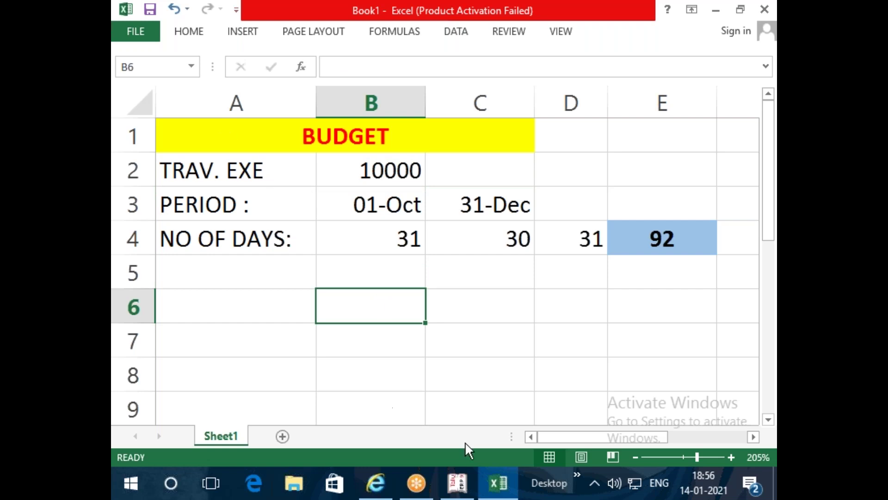
Enter the first budget type, 1) ON CLOSING BALANCES, in cell A6.
click(294, 298)
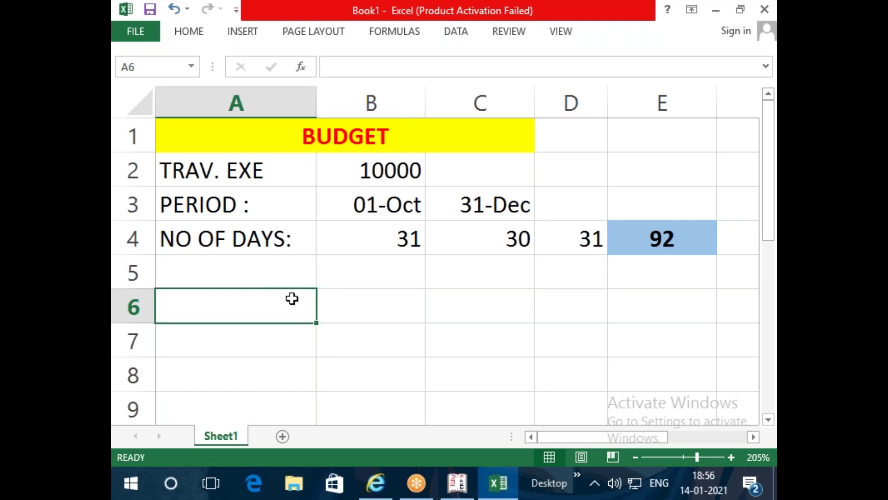
text(1))
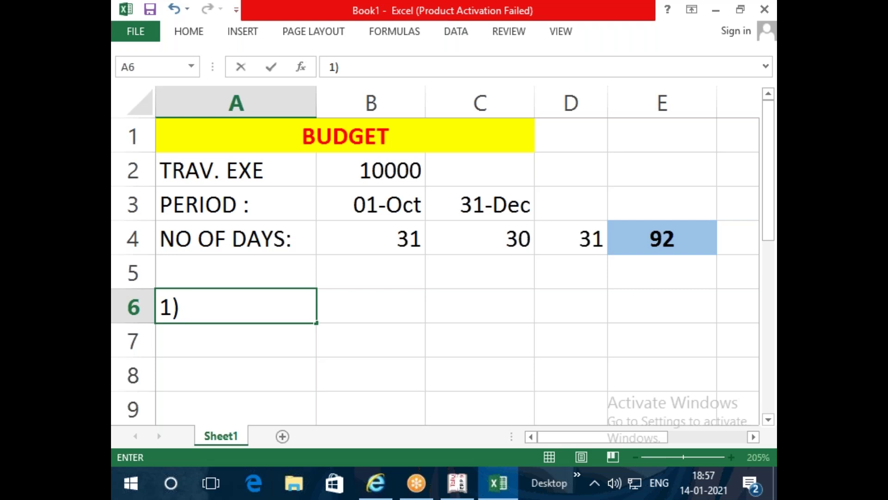
text(ON CL)
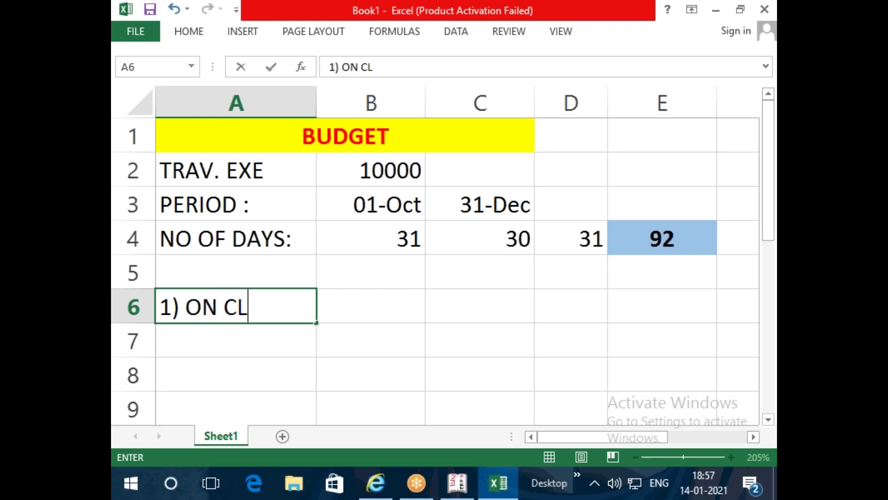
text(OSI)
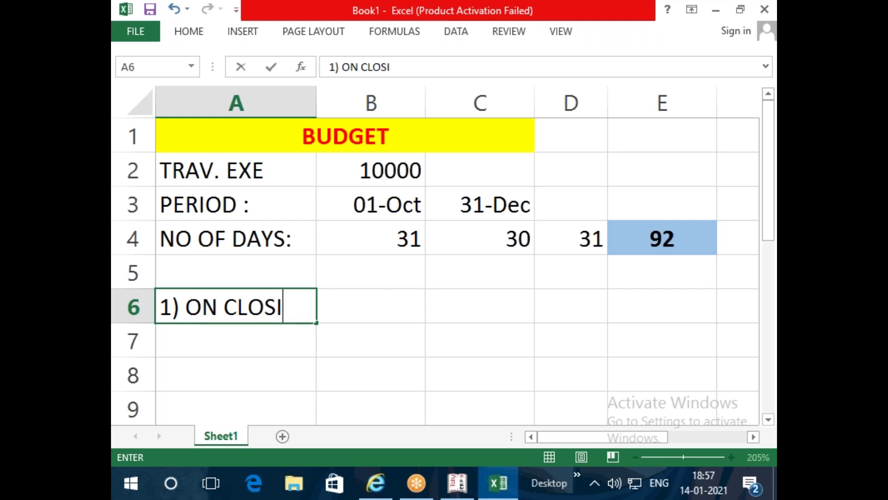
text(NG BA)
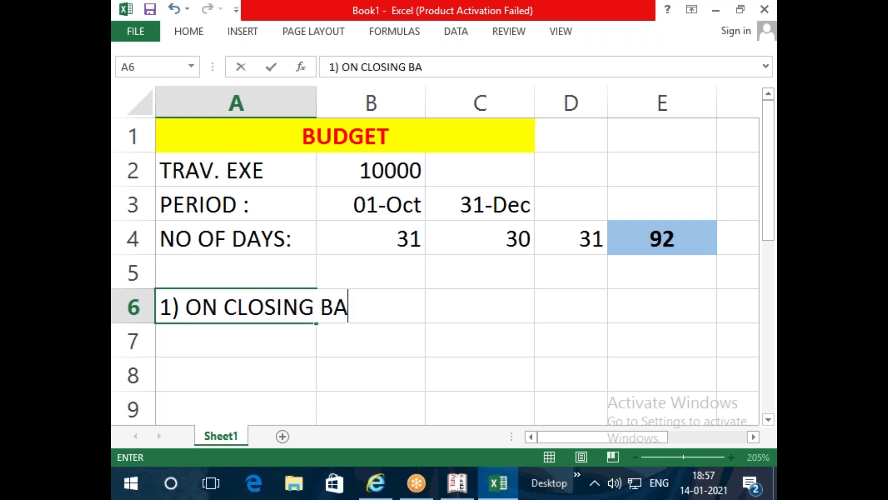
text(LANCES)
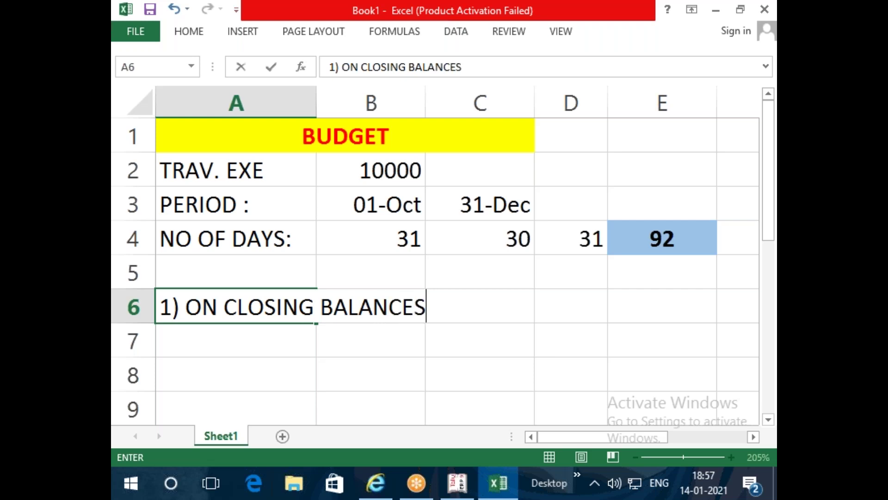
key(Return)
Enter the second budget type, 2) ON NET TRANSACTIONS, in cell A7.
text(2))
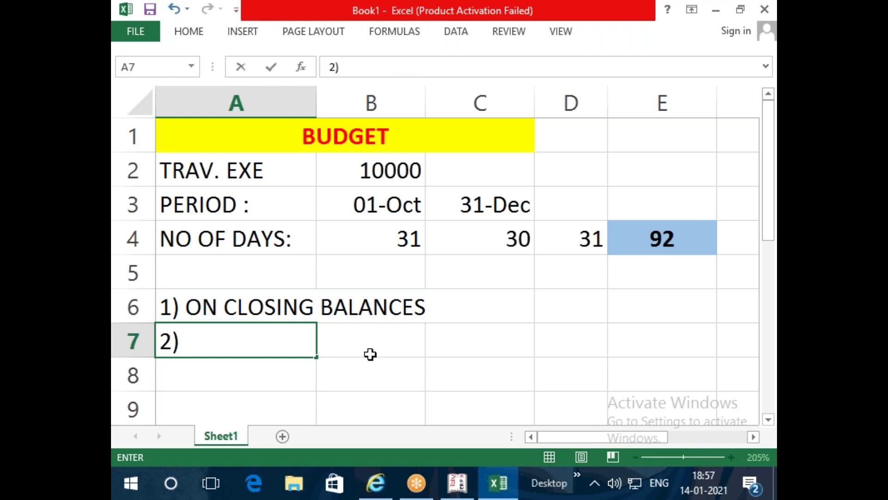
text( ON NET T)
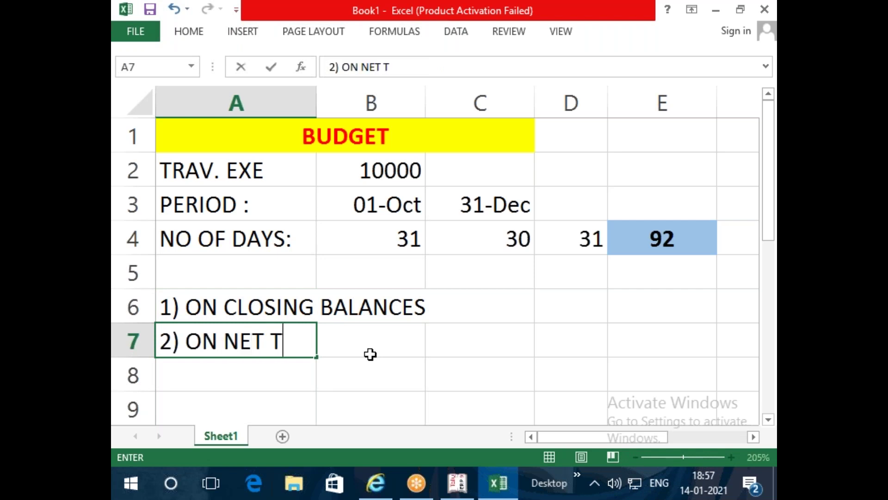
text(RANS)
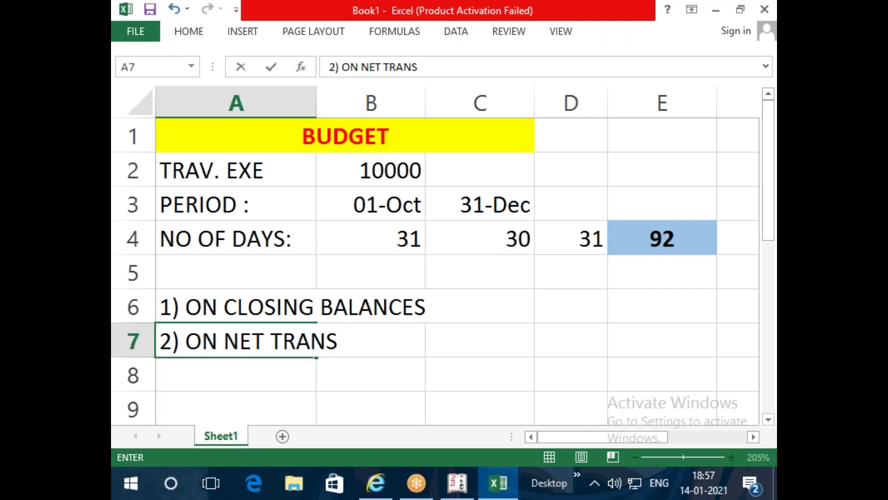
text(ACT)
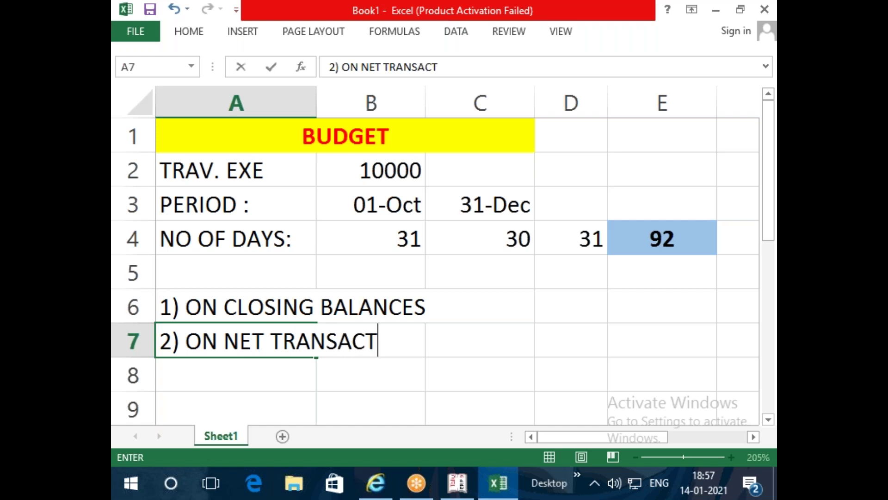
text(IONS)
key(Return)
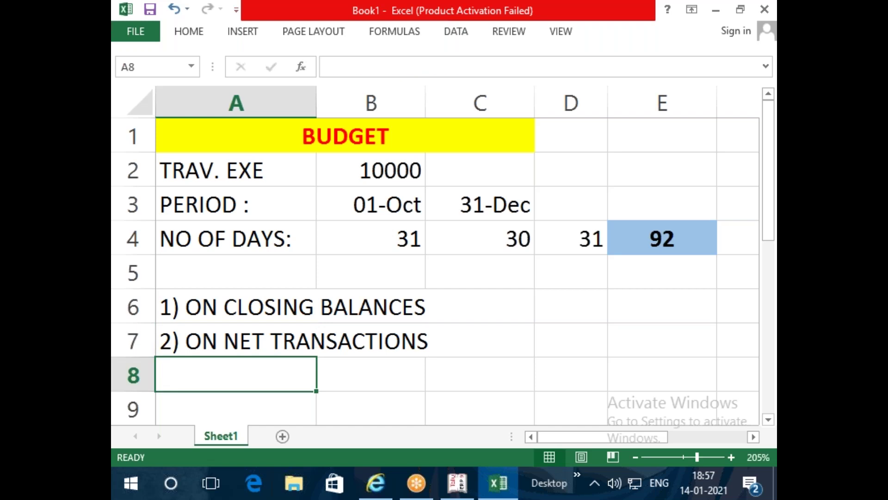
Enter the note ( CASH, BANK , FIXED ASSETS ) in cell C6 and widen column B to fit the labels in rows 6 and 7.
click(493, 312)
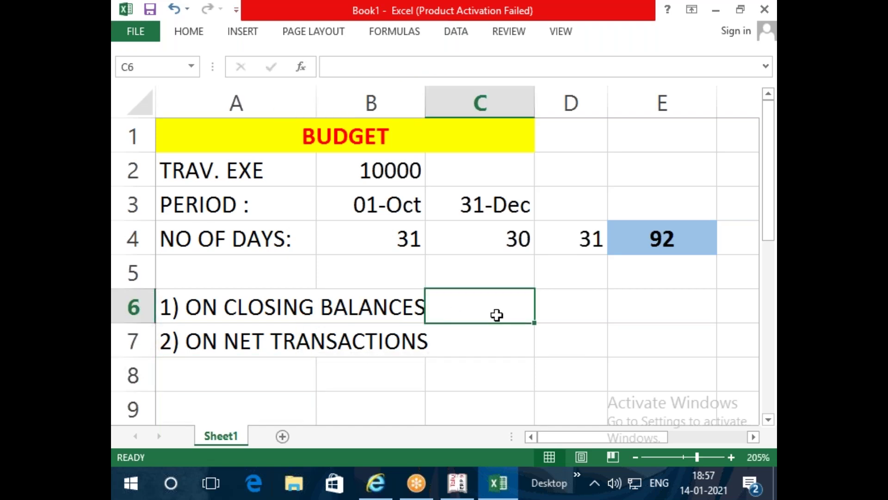
text(( CAS)
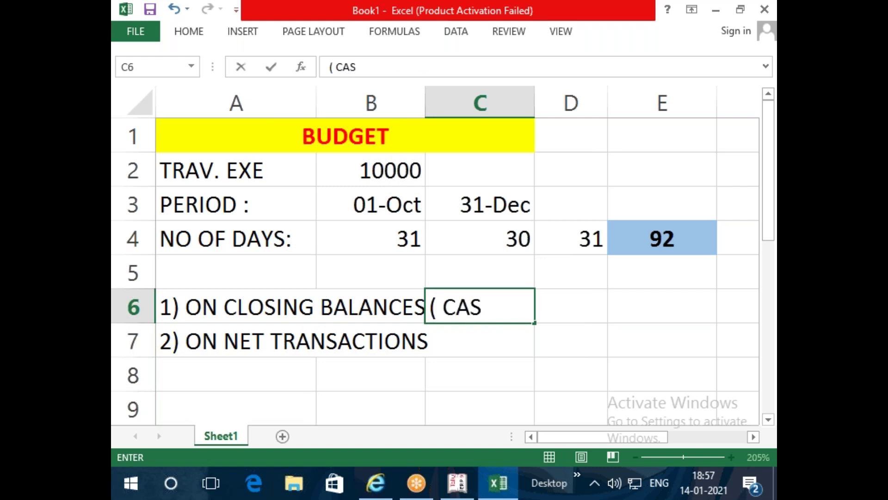
text( , BA)
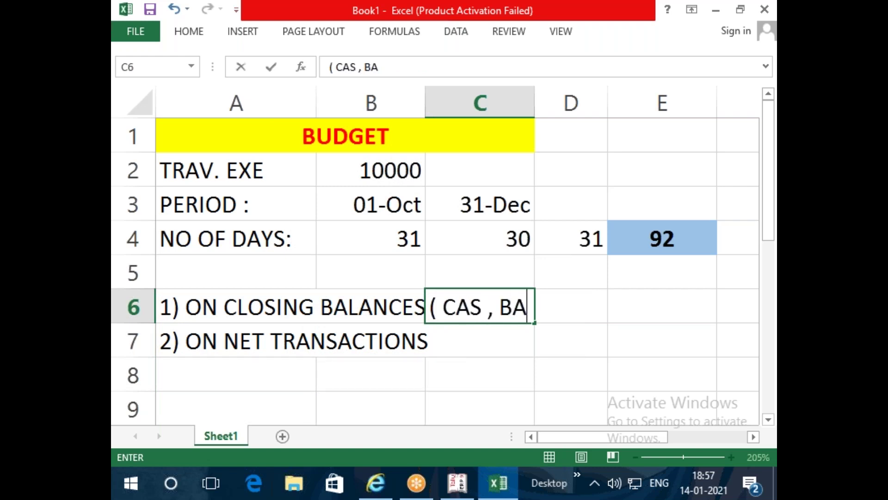
text(NK , FIXED AS)
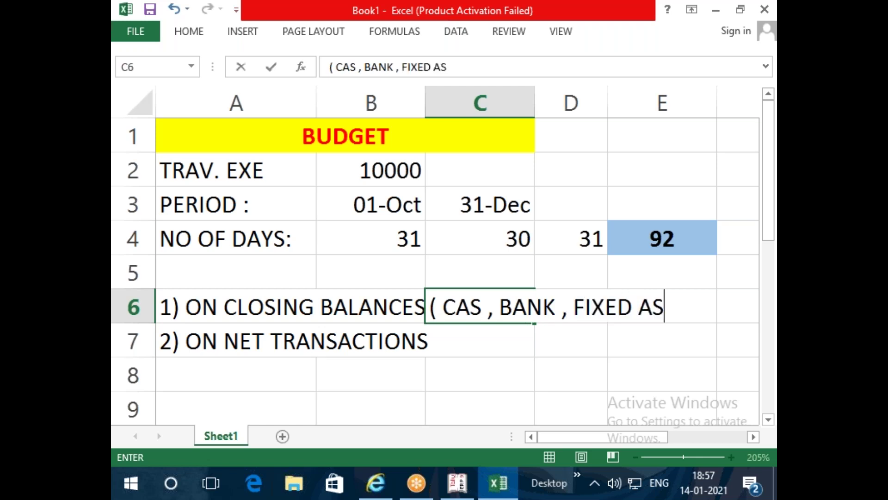
text(SETS)
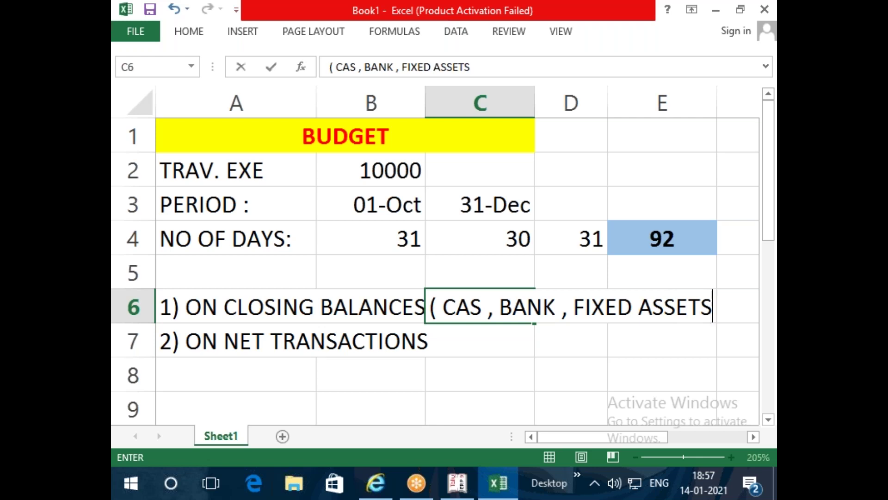
click(488, 307)
key(BackSpace)
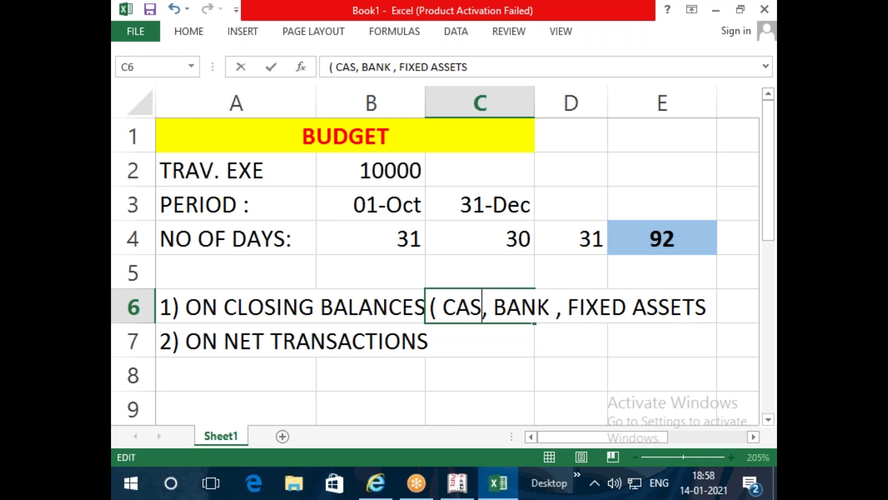
text(H)
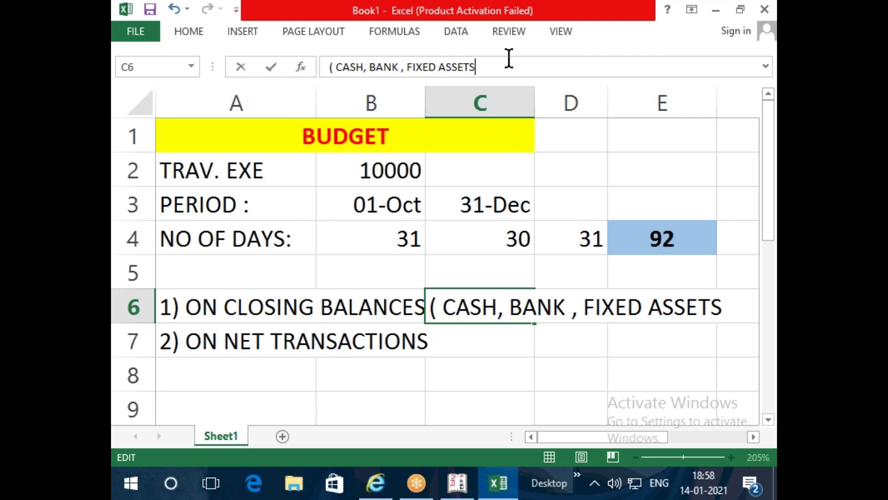
text())
key(Return)
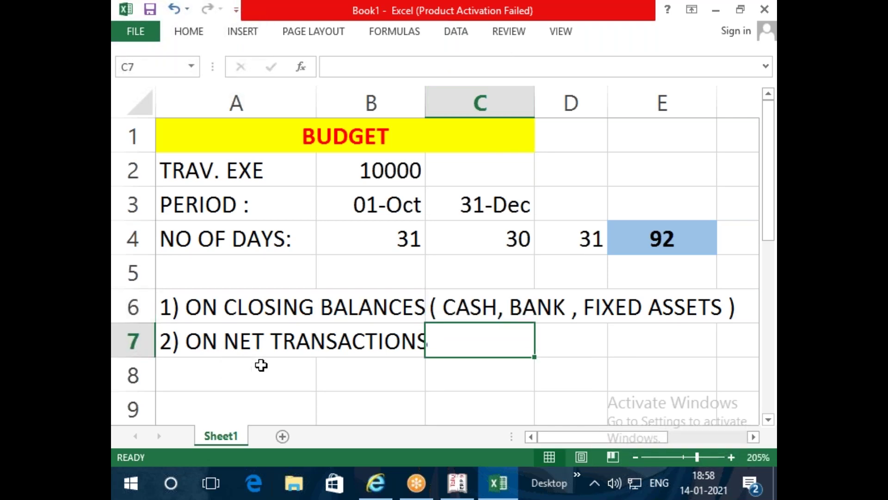
drag(425, 101, 443, 102)
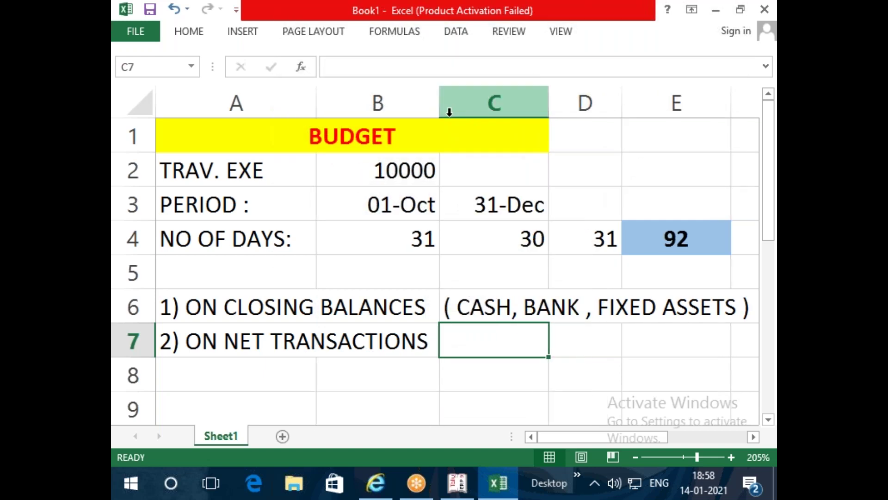
Enter the note ( REVENUE TYPE ITEMS - RENT SALARY ADV ETC) in cell C7 beside the net transactions label.
text(()
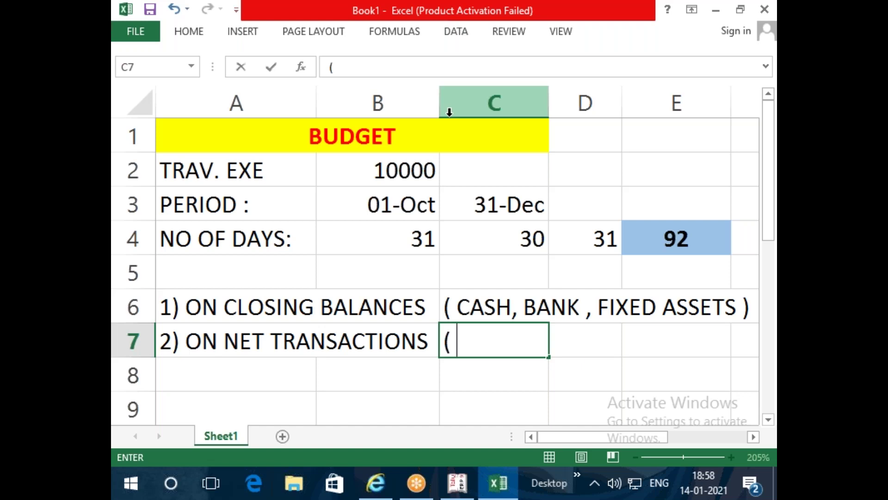
text( RE)
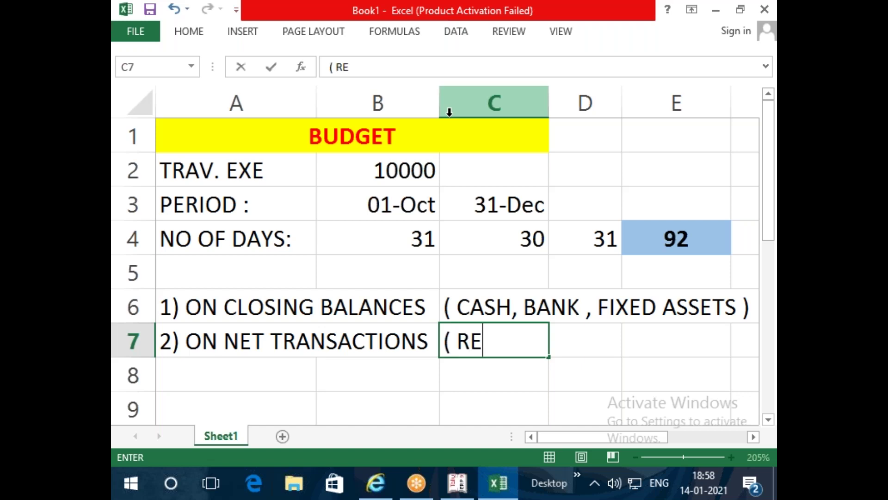
text(VENU)
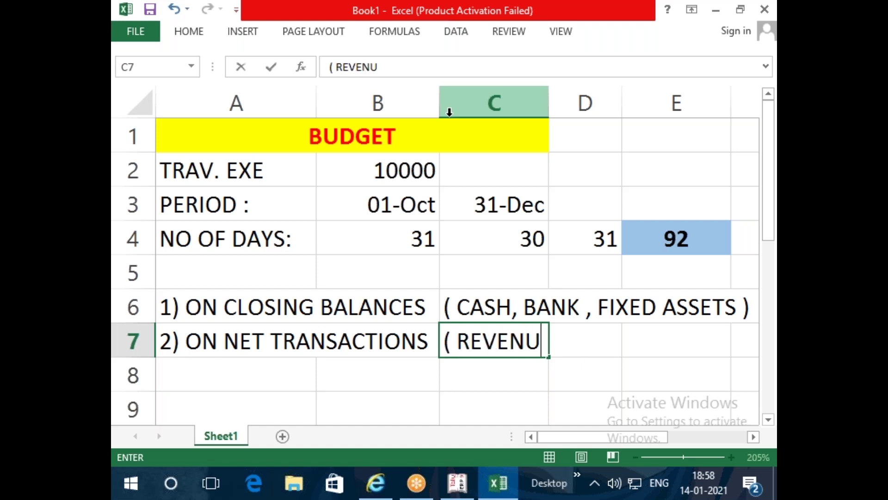
text(E TYPE)
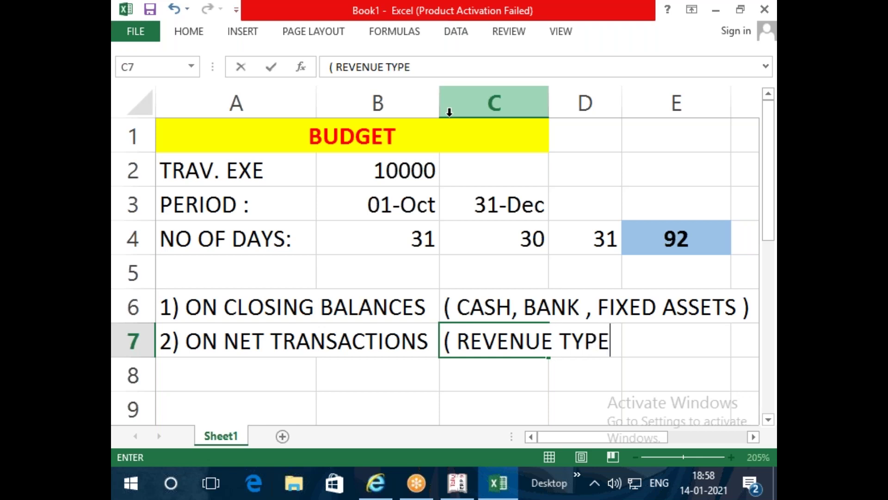
text( ITE)
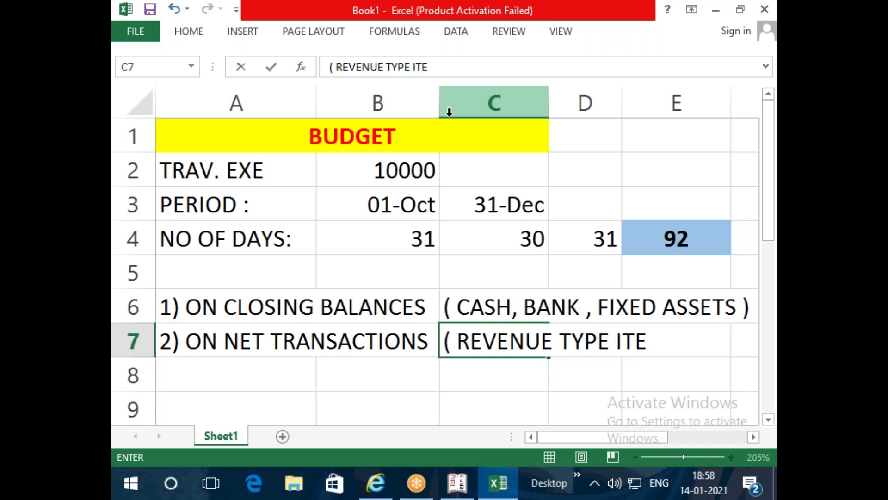
text(MS )
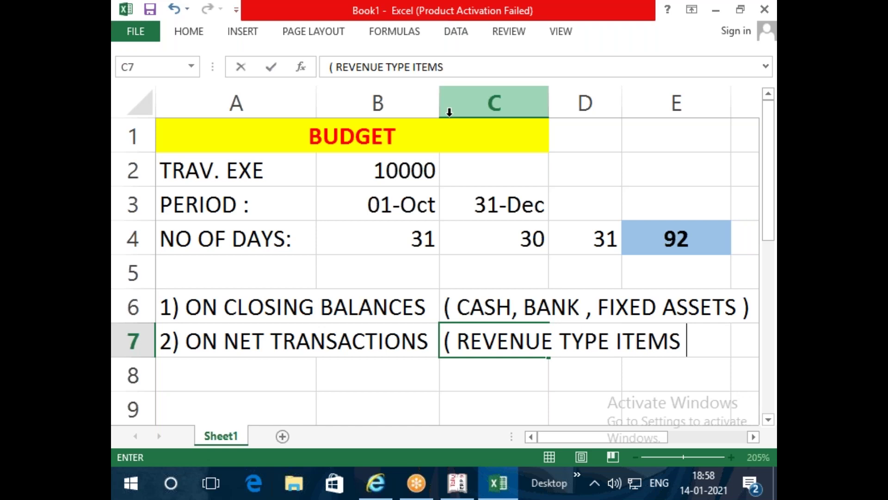
text(- RENT)
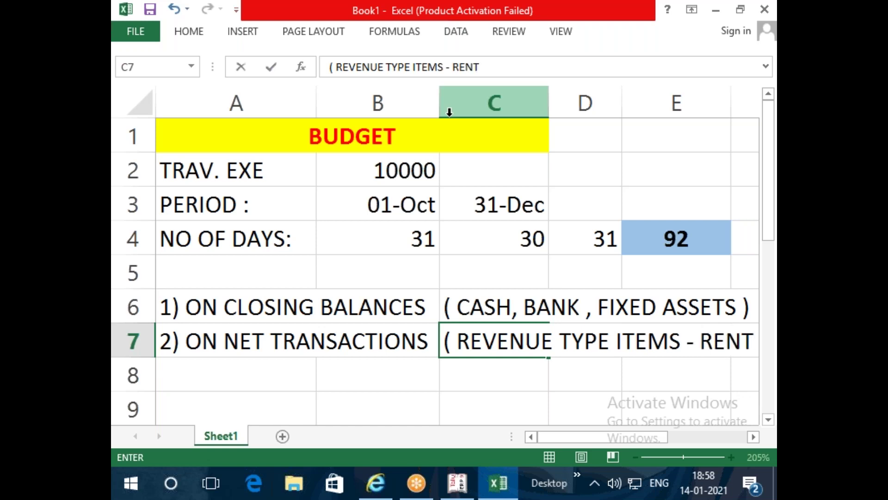
text( SAL)
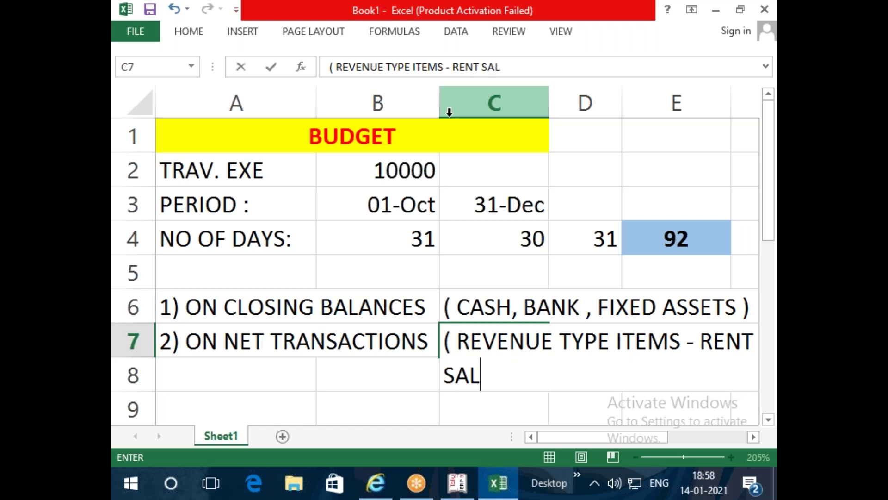
text(ARY )
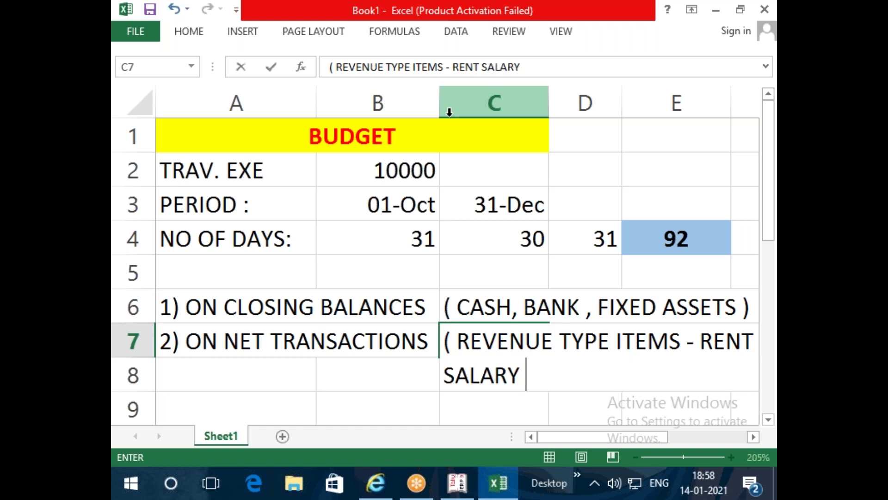
text(ADV ETC)
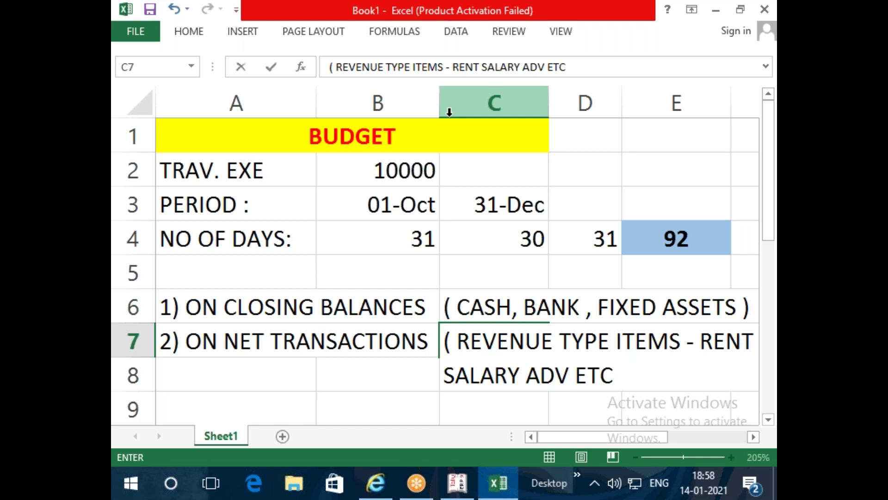
key(Return)
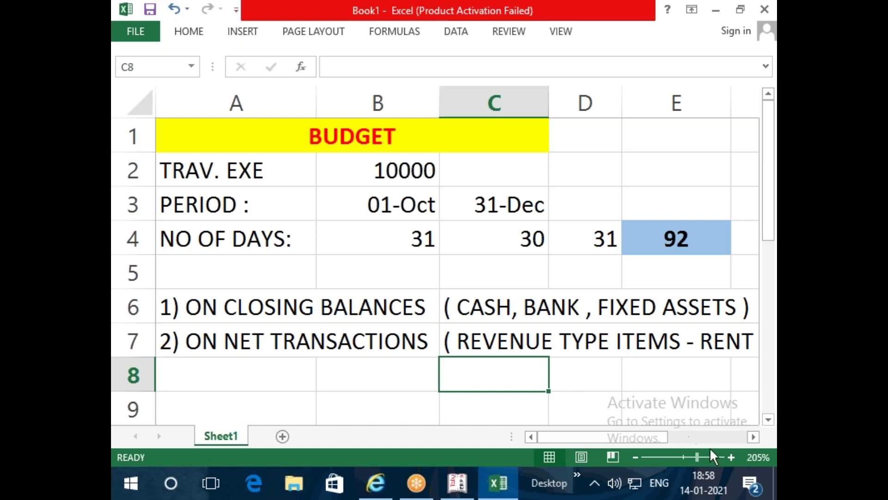
Review the full note in C7 and zoom the sheet out to 180%.
click(753, 437)
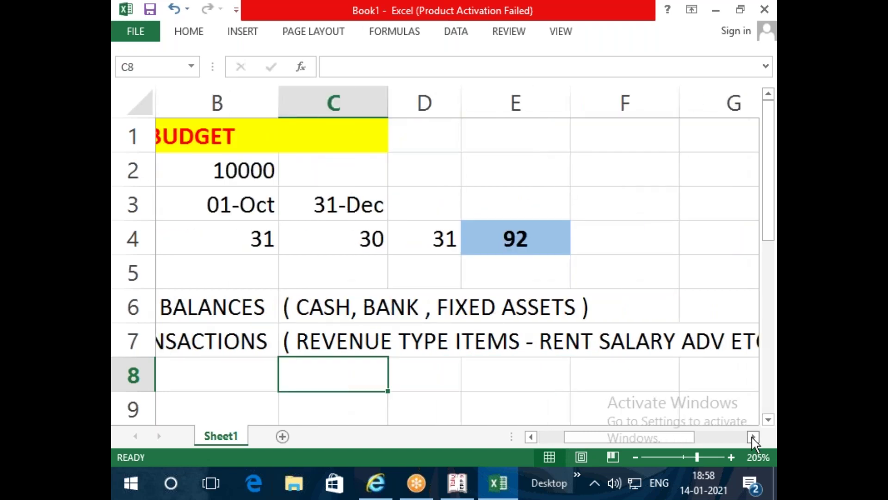
click(754, 437)
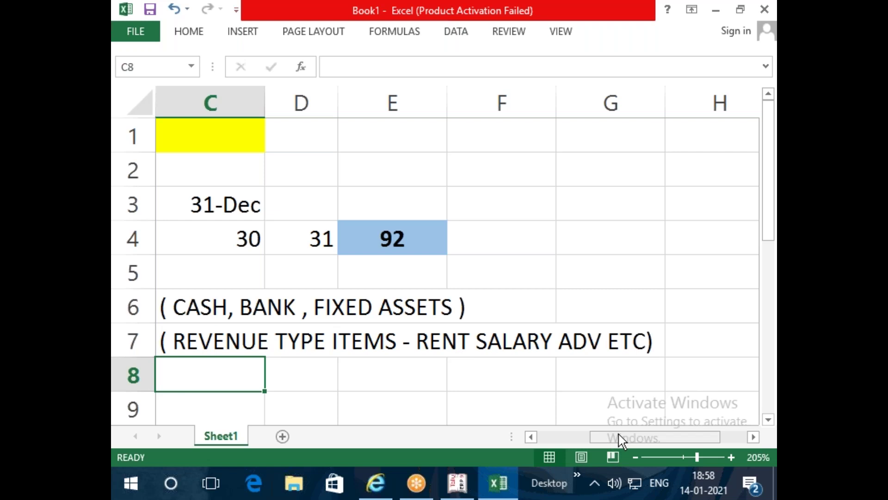
drag(615, 440, 542, 452)
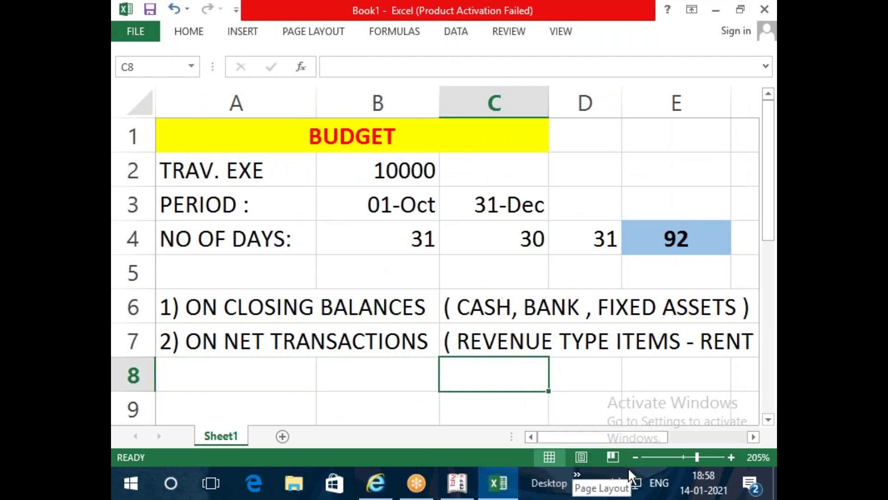
click(636, 457)
click(636, 457)
click(636, 458)
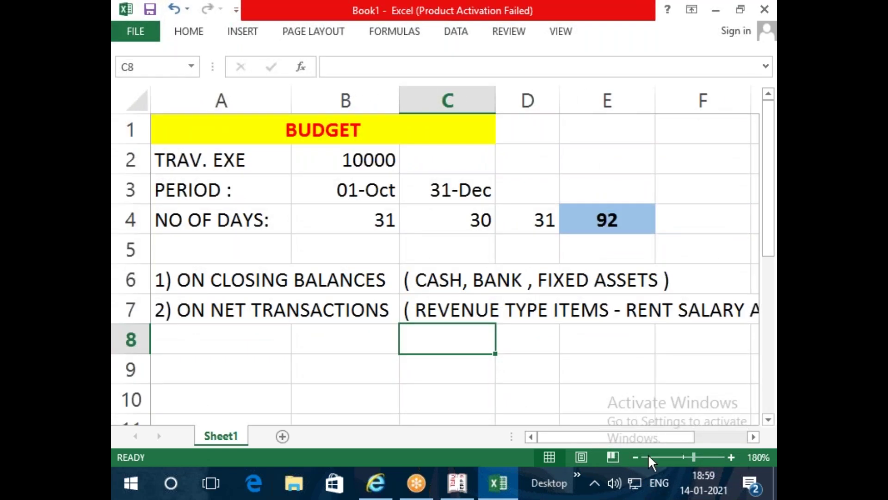
Zoom the sheet out to 160% and review the travel expense label and the two budget type labels.
click(634, 456)
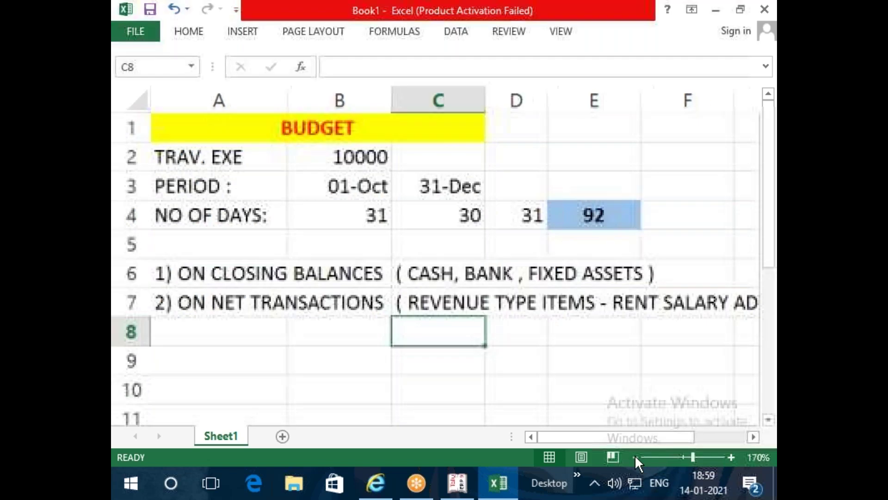
click(635, 456)
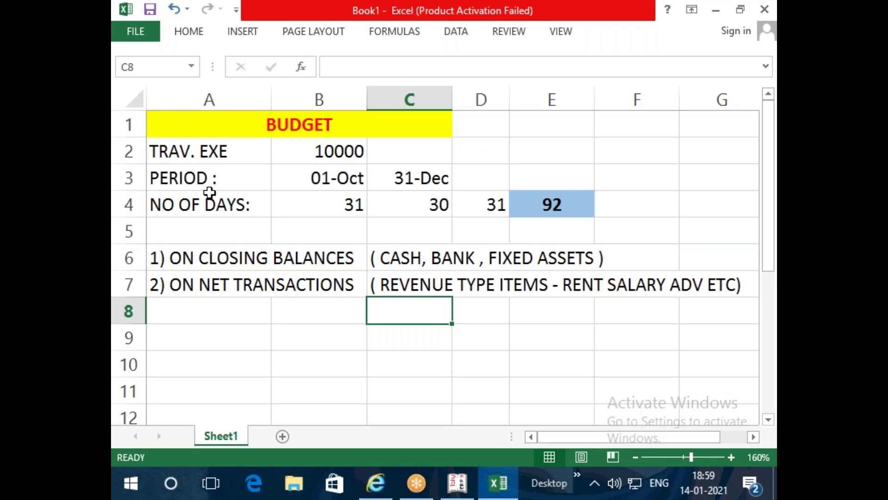
click(173, 146)
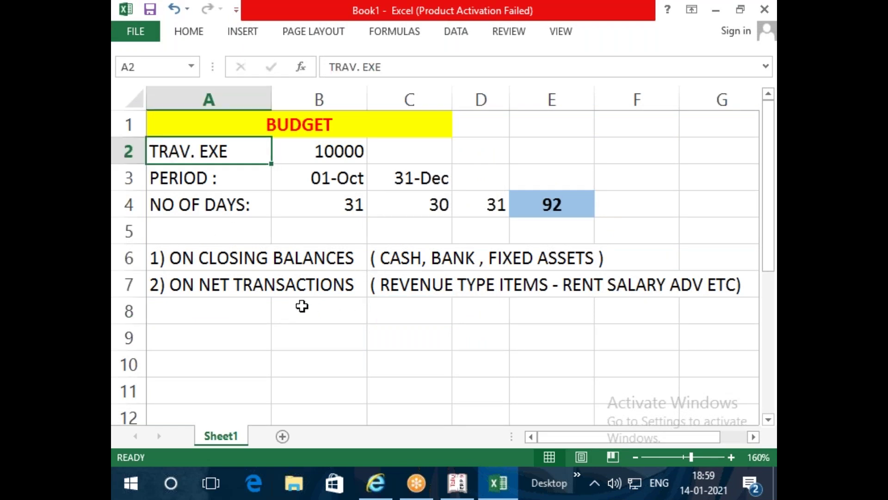
click(204, 286)
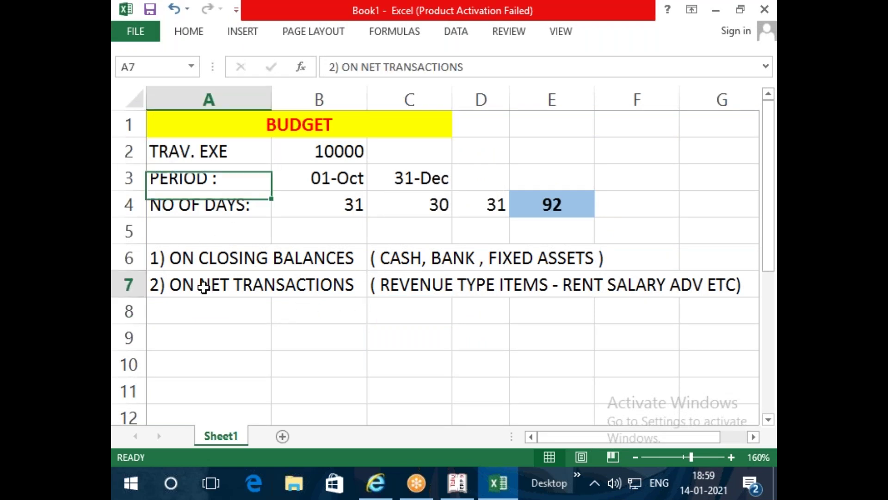
click(215, 259)
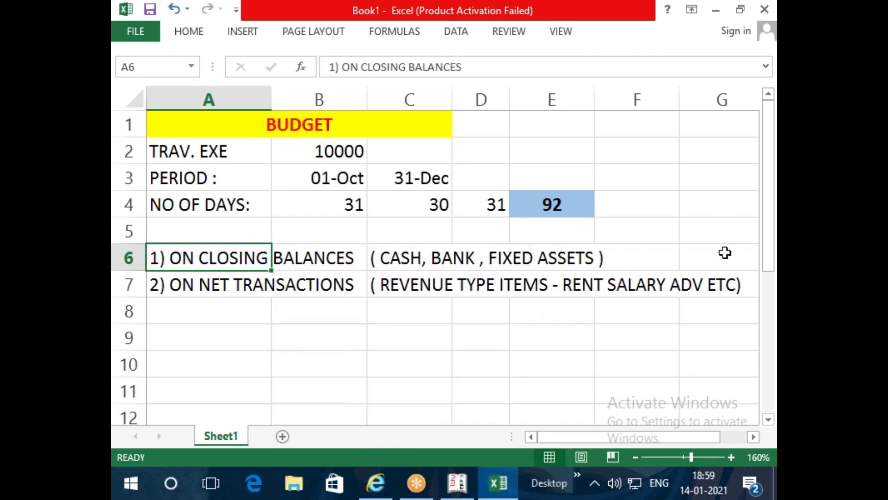
Switch to Tally.ERP 9 and leave the company features to return to the Gateway of Tally.
click(465, 485)
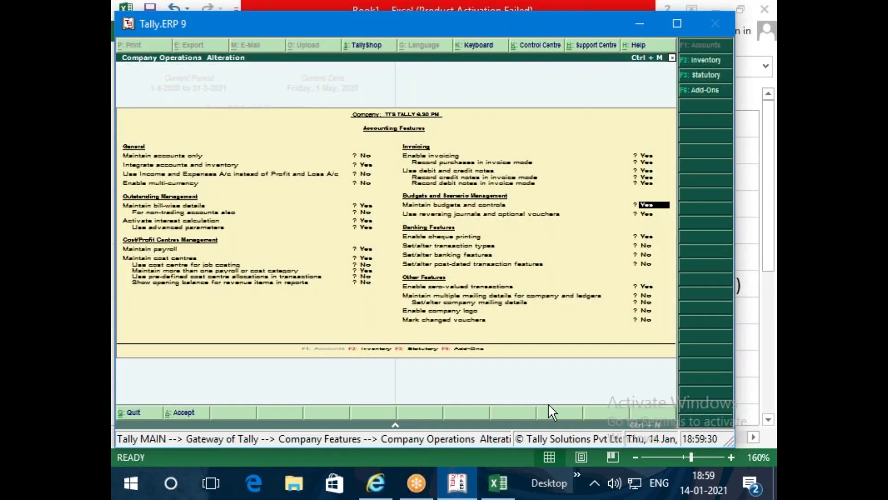
key(Escape)
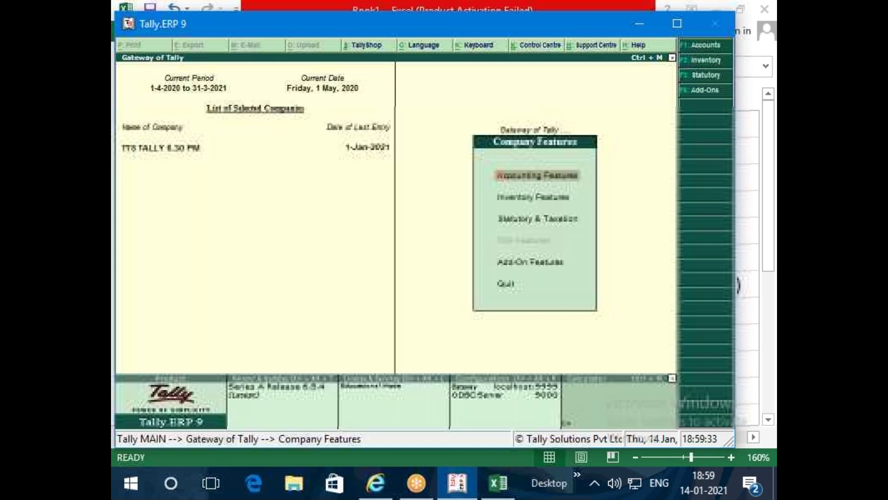
key(Escape)
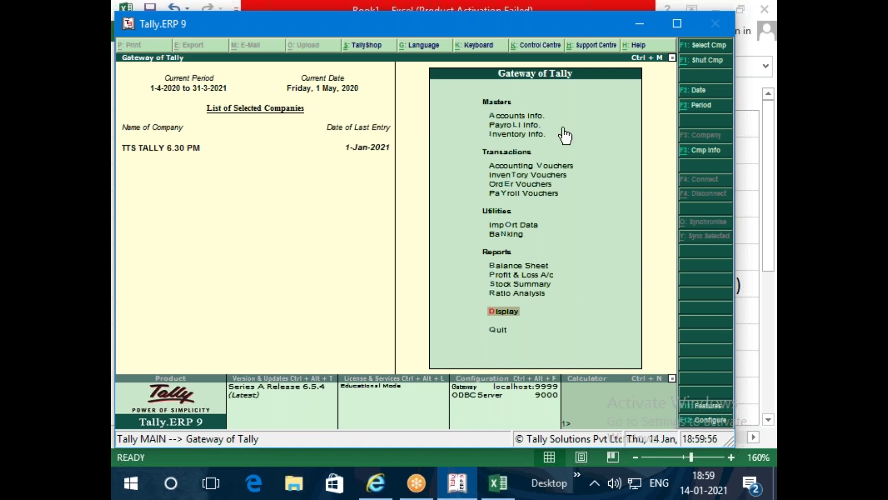
Open a blank budget creation form from the Budgets master in Accounts Info.
click(534, 118)
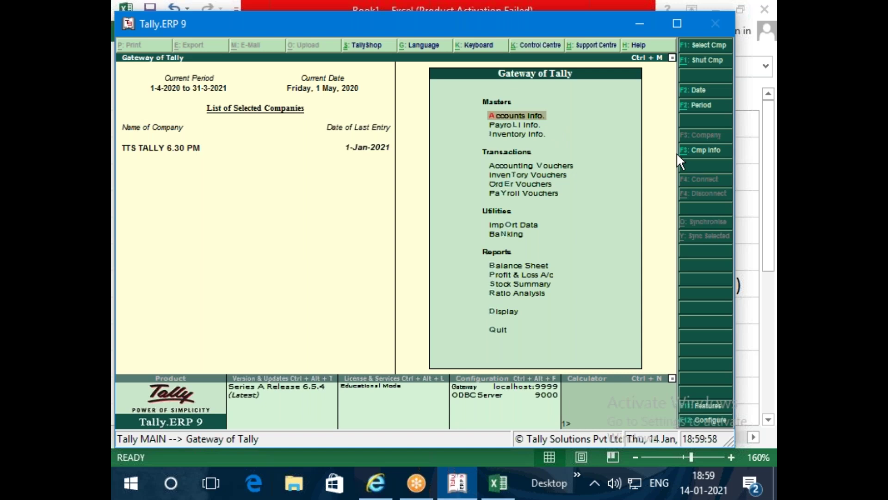
key(Return)
key(Down)
key(Down)
key(Down)
key(Down)
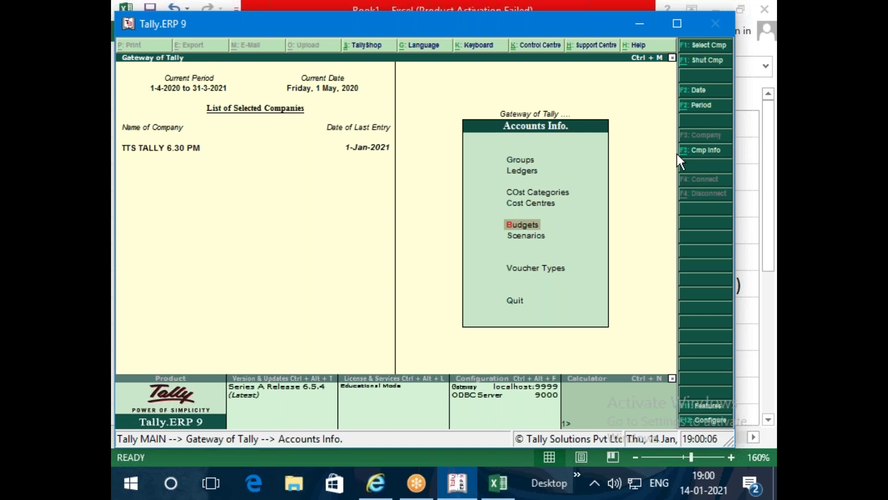
key(Return)
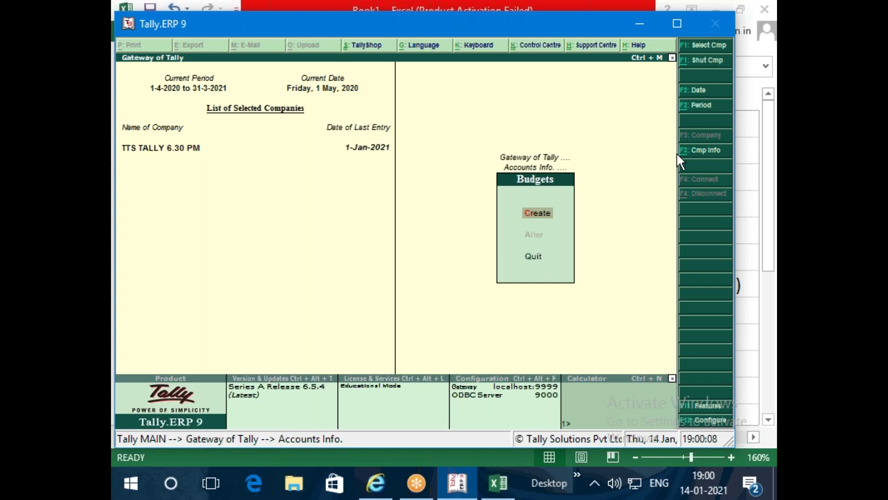
key(Return)
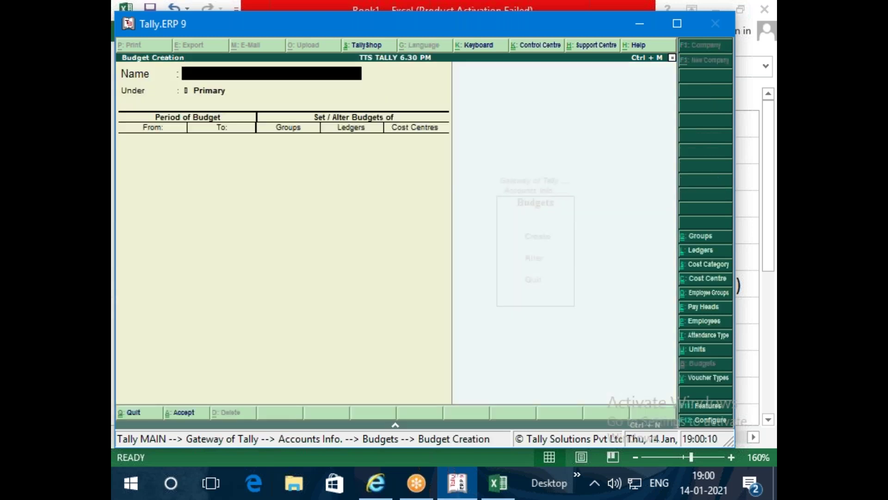
key(Escape)
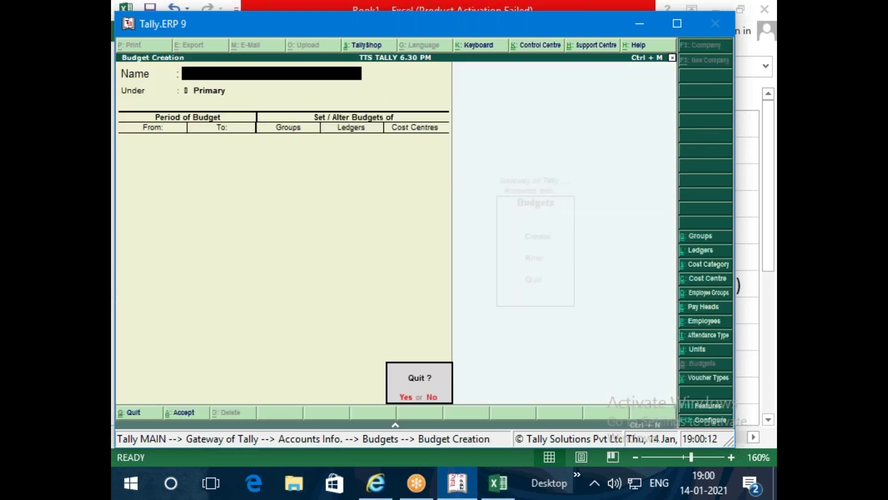
key(Return)
key(Return)
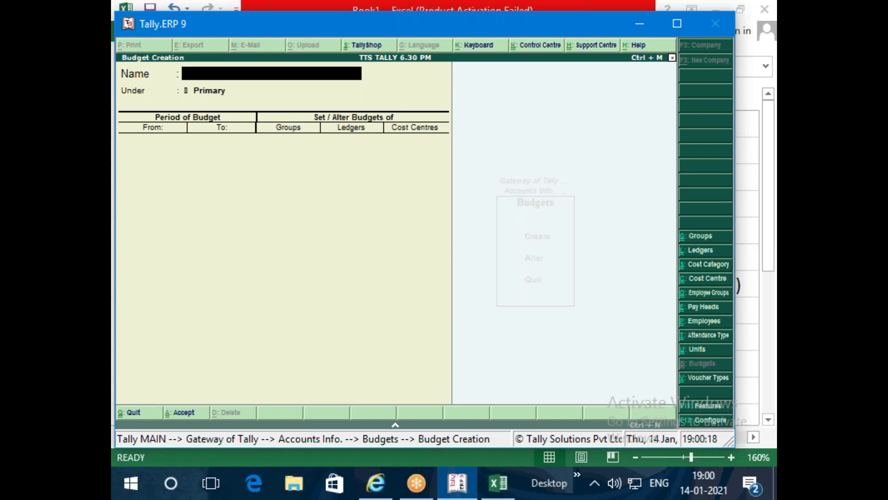
Name the new budget BUD FOR TRAV EXE and keep it under Primary.
text(TRAV EXE)
key(Home)
text(BUD FOR)
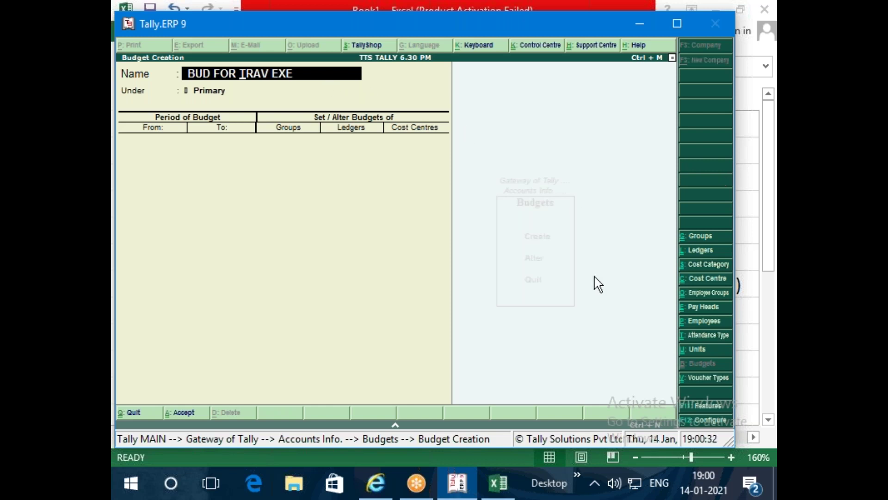
key(Return)
key(Return)
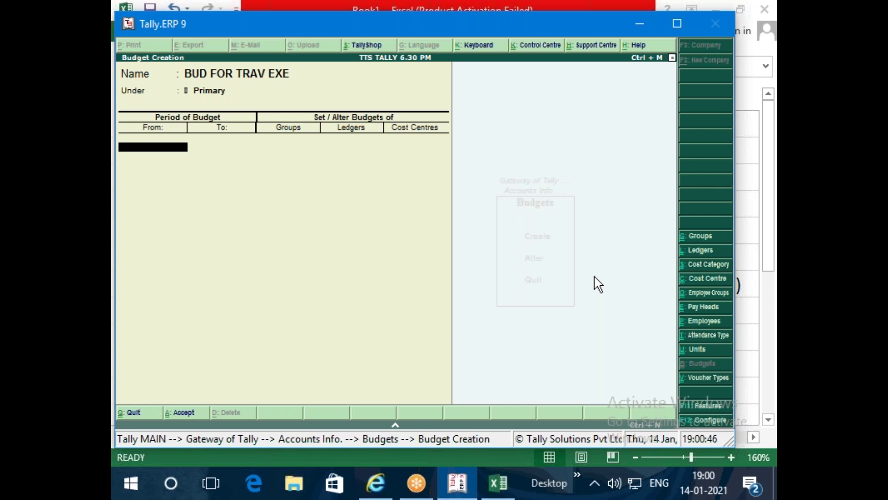
Check the cost centre for job costing option in the accounting features and return to the budget's period entry.
key(F11)
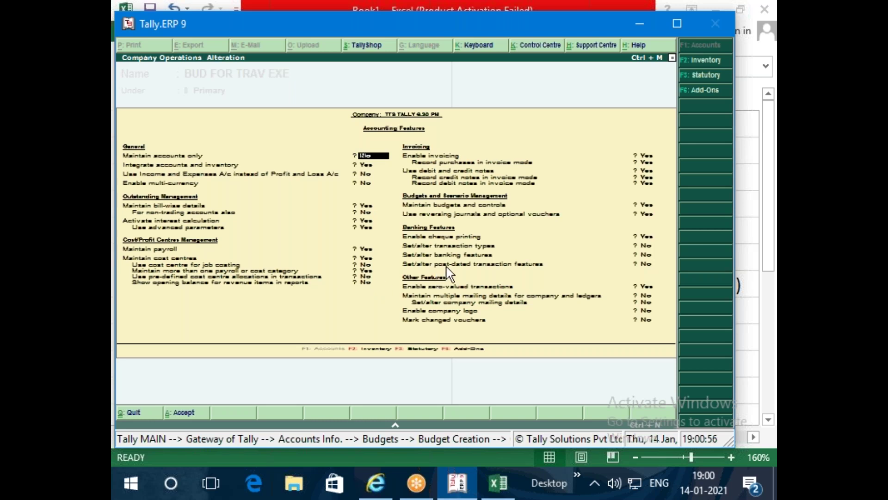
click(369, 264)
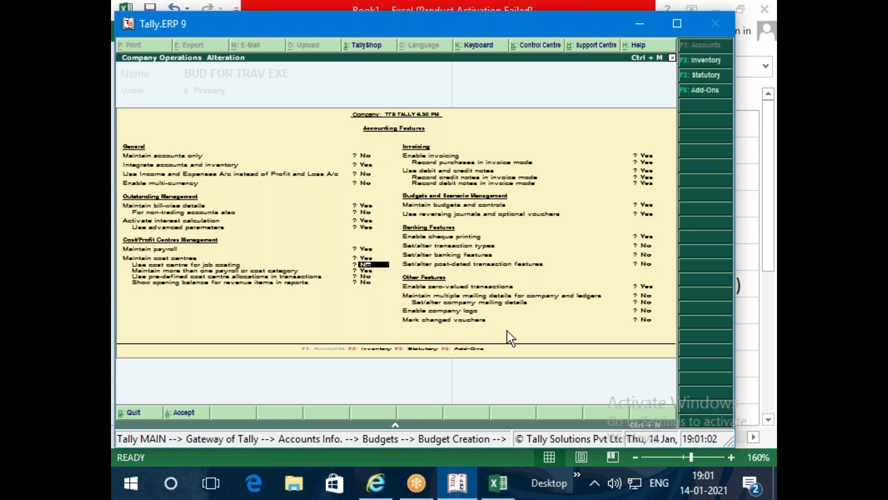
key(ctrl+a)
key(Return)
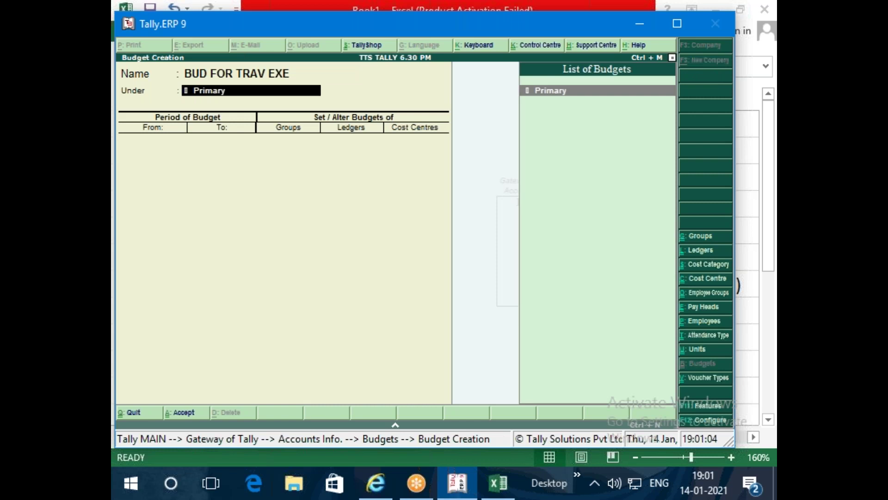
key(Return)
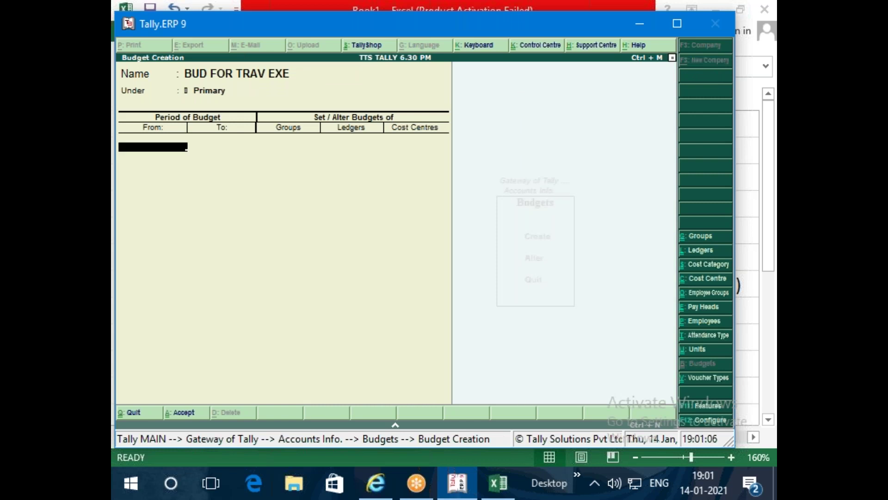
Set the budget period from 1-Oct-2020 to 31-Dec-2020.
text(1-10)
key(Return)
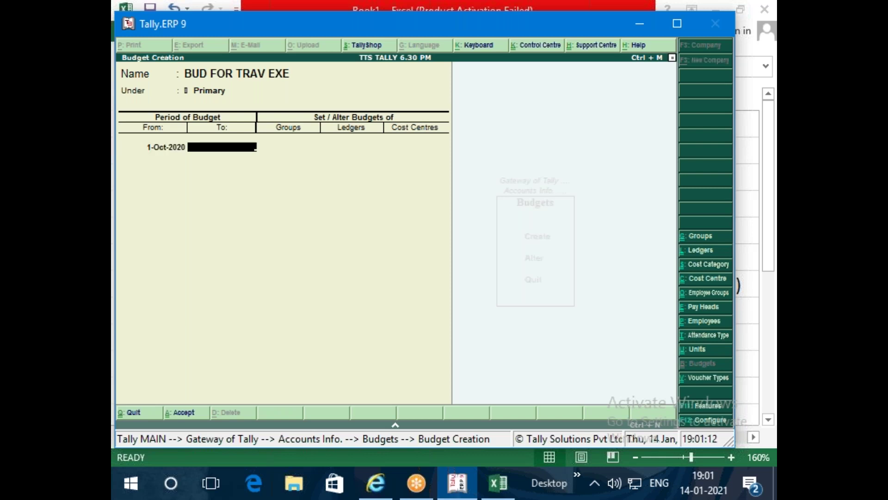
text(31-12)
key(Return)
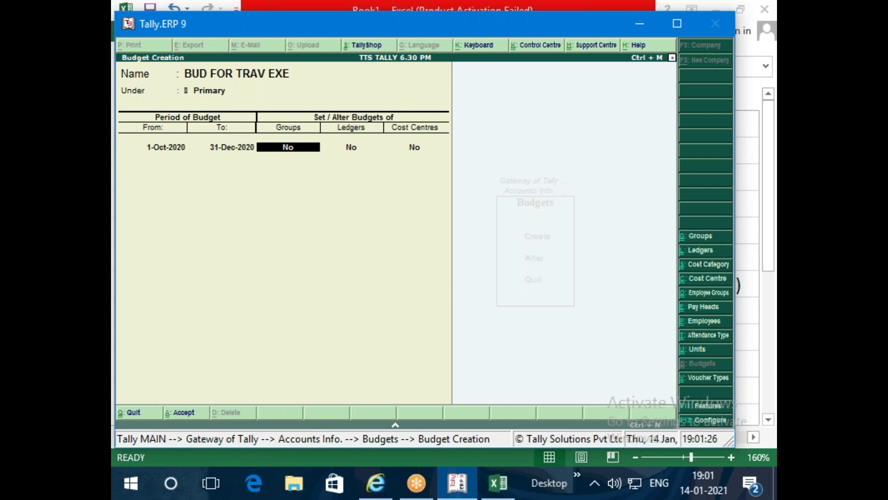
Set the Ledgers option to Yes for this budget period and open its ledger budgets.
click(351, 146)
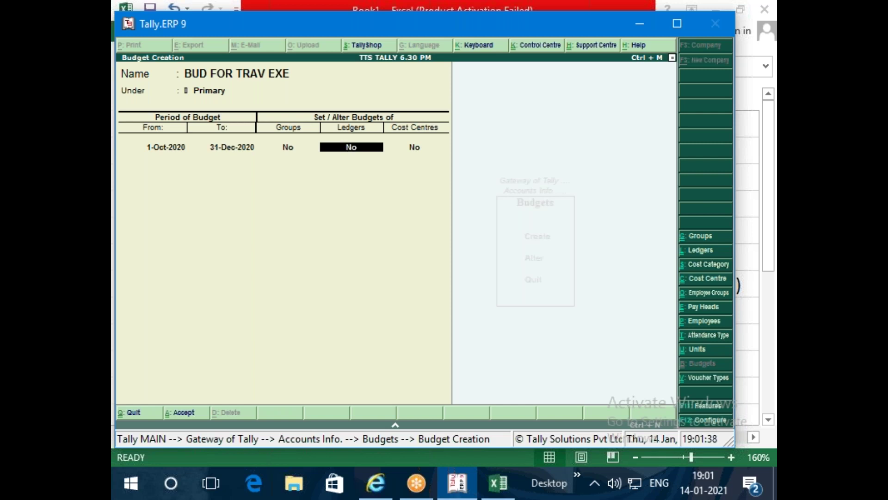
text(y)
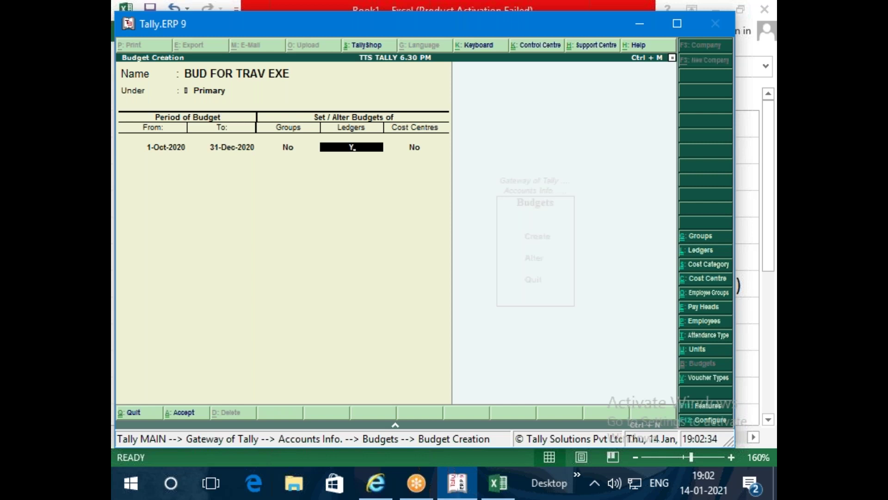
key(y)
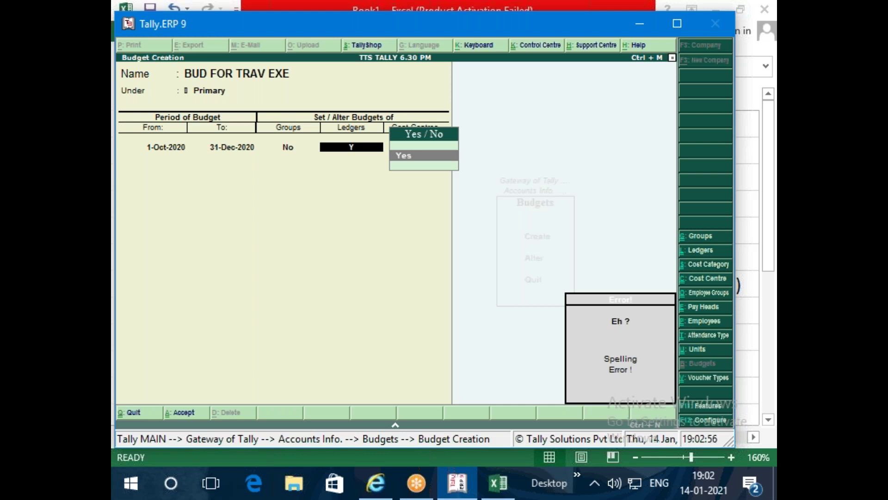
key(BackSpace)
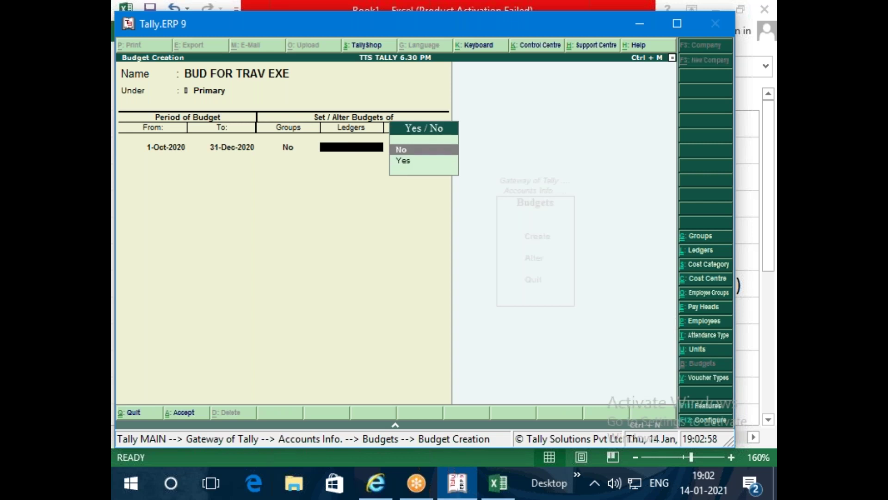
key(Down)
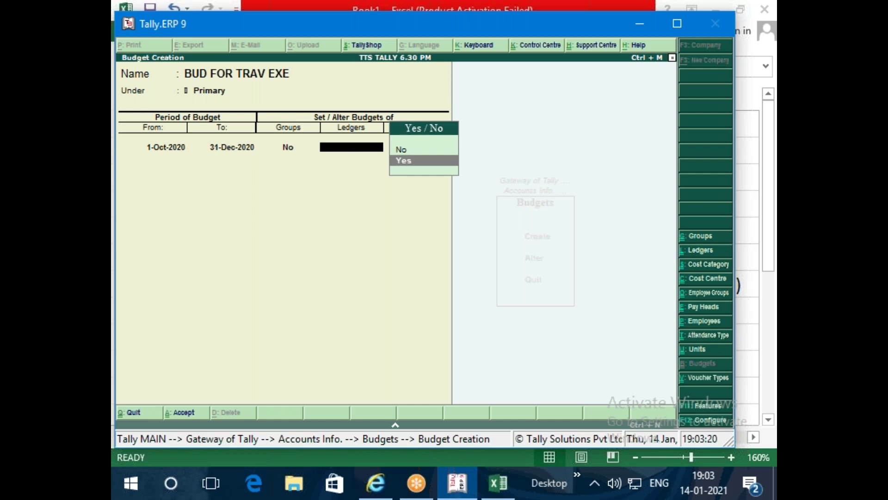
key(Return)
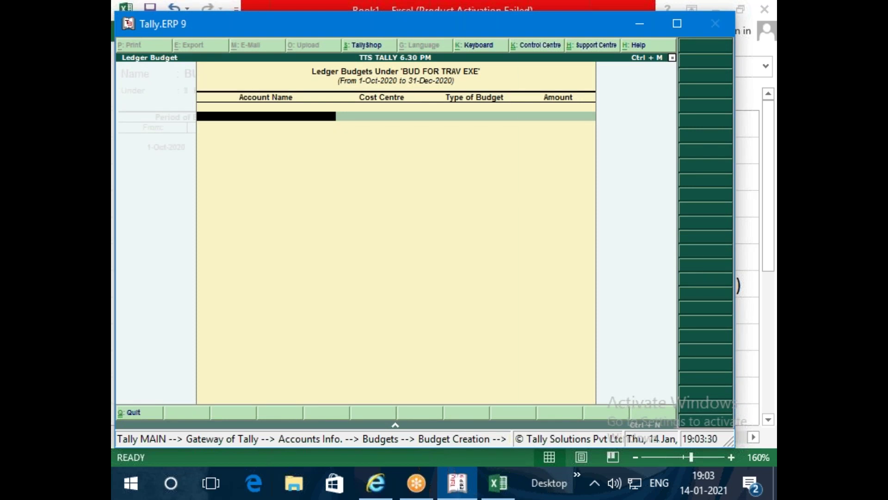
Start creating a new ledger named TRAVELLING EXP for the ledger budget's account name, with no alias.
text(T)
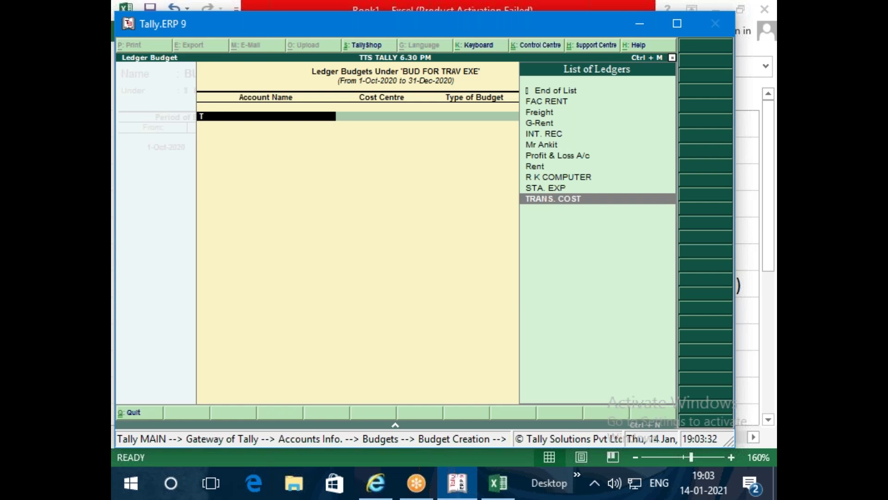
key(alt+c)
text(RA)
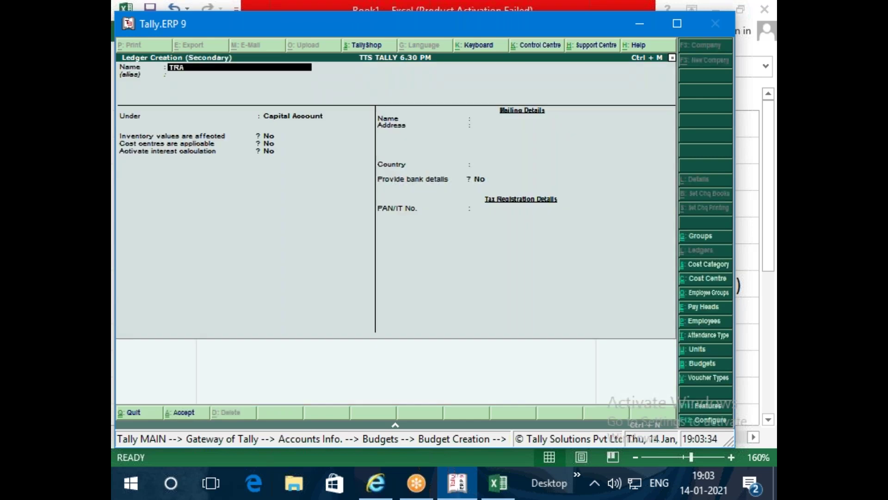
text(VELLING EXP)
key(Return)
key(Return)
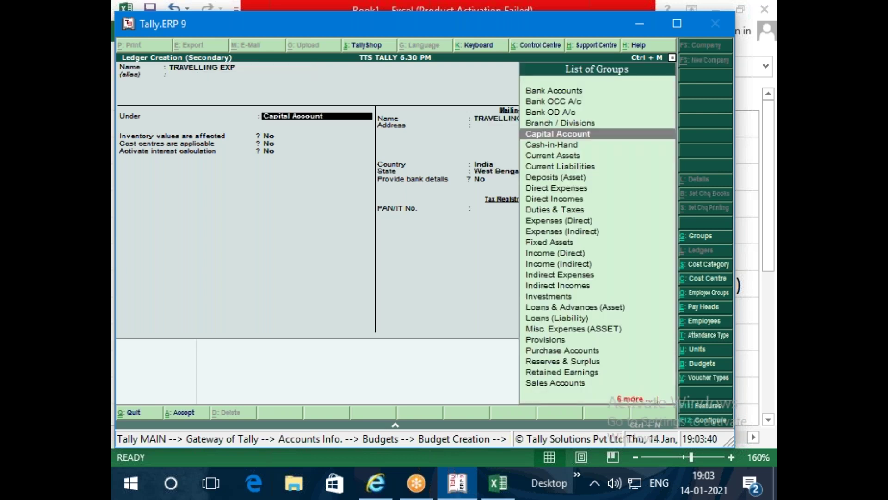
Place the ledger under Expenses (Indirect), with ledger type Not Applicable, payroll use No and cost centres applicable Yes.
text(E)
key(Down)
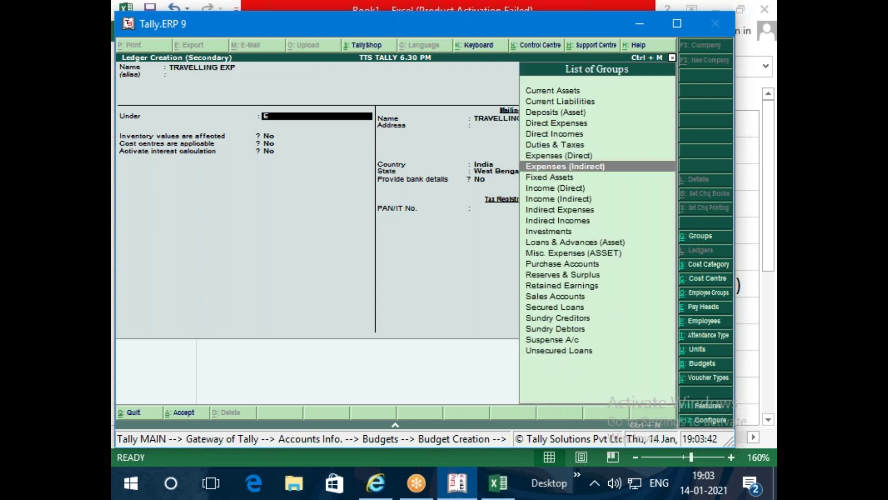
key(Return)
key(Return)
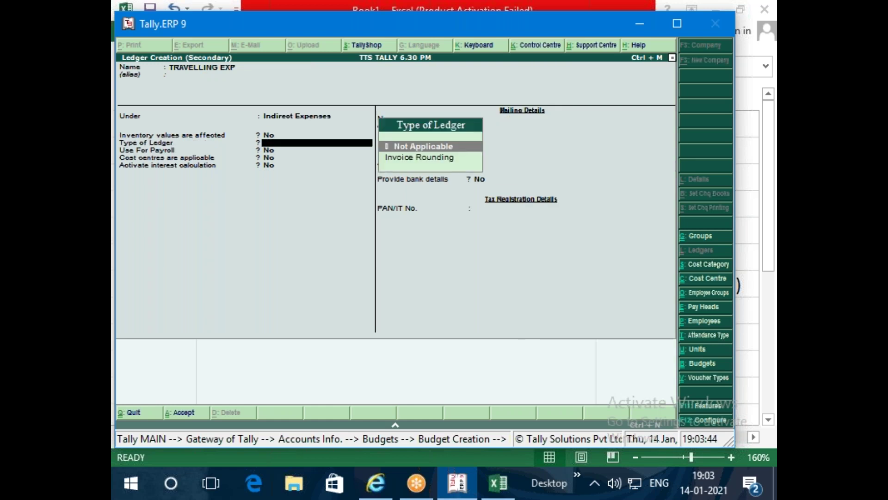
key(Return)
key(Return)
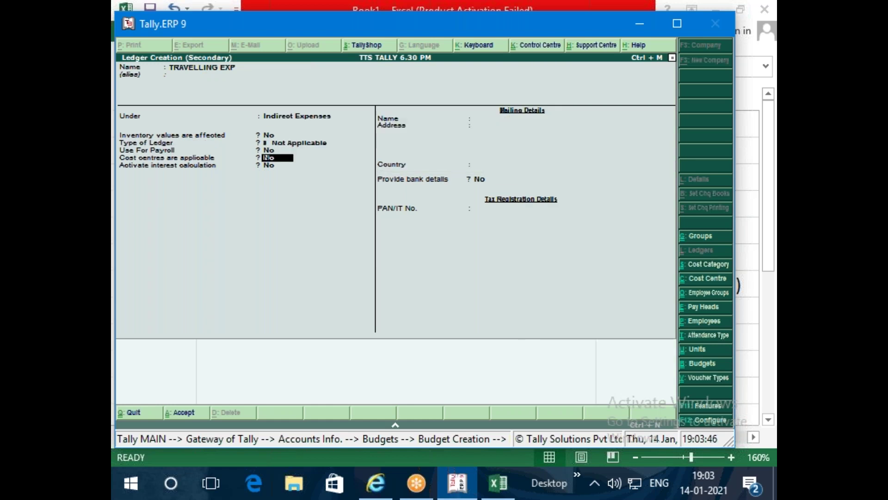
text(Y)
key(Return)
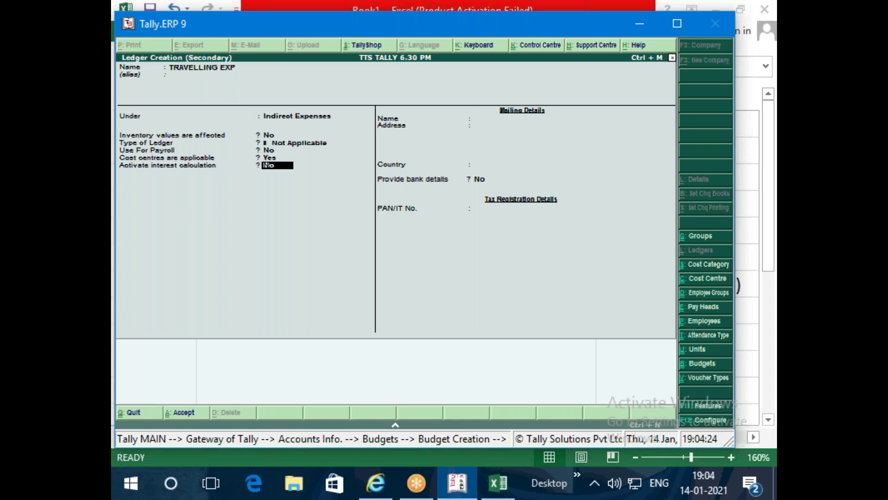
Save the TRAVELLING EXP ledger and start creating a cost centre in the Primary Cost Category for its budget line.
key(ctrl+a)
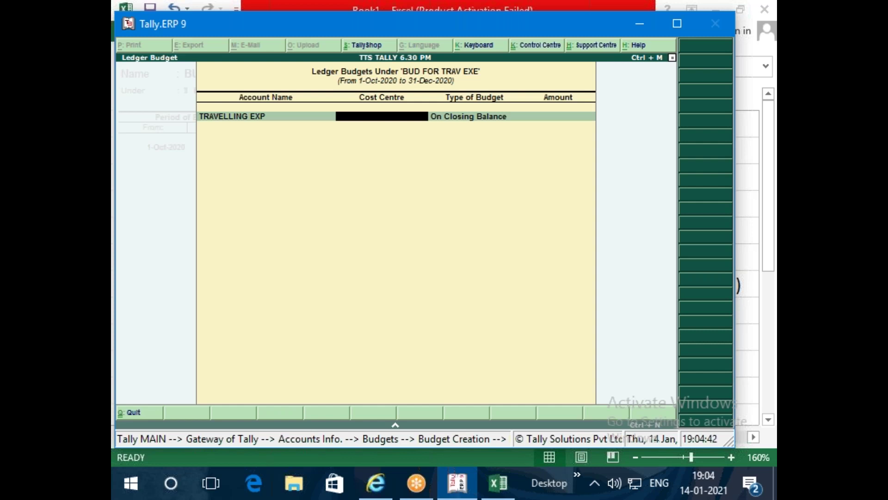
key(alt+c)
text(LO)
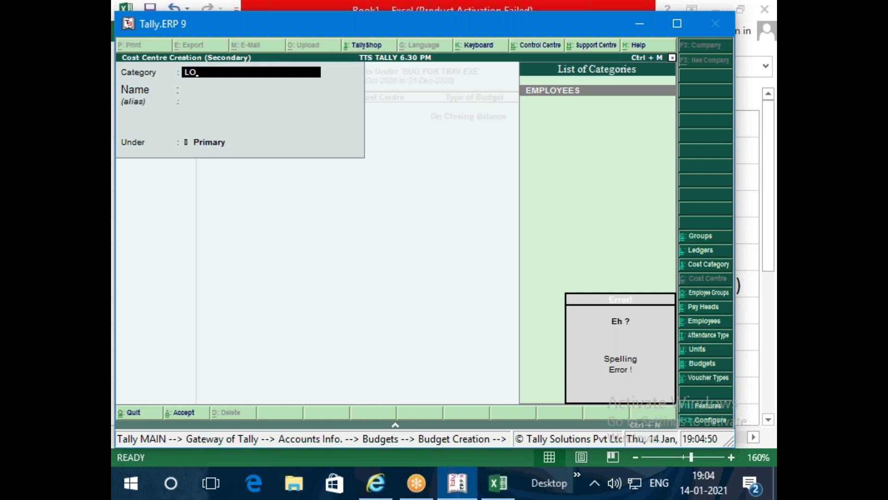
key(BackSpace)
key(BackSpace)
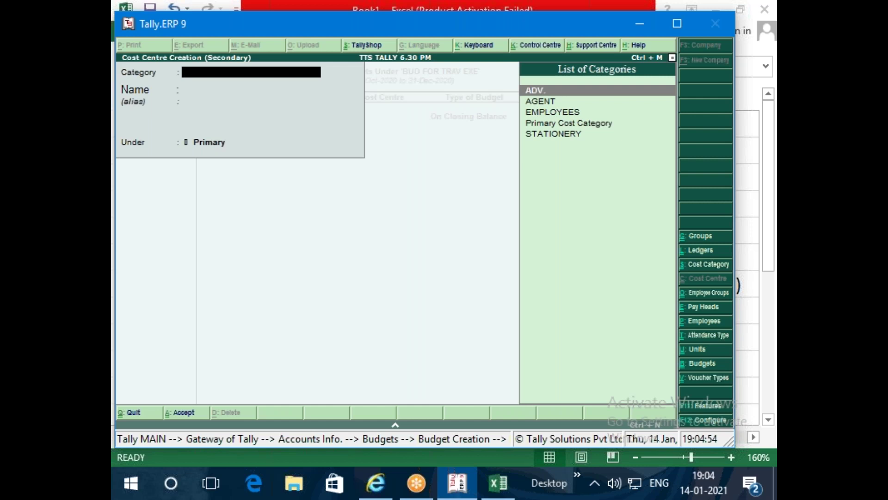
key(Down)
key(Down)
key(Down)
key(Return)
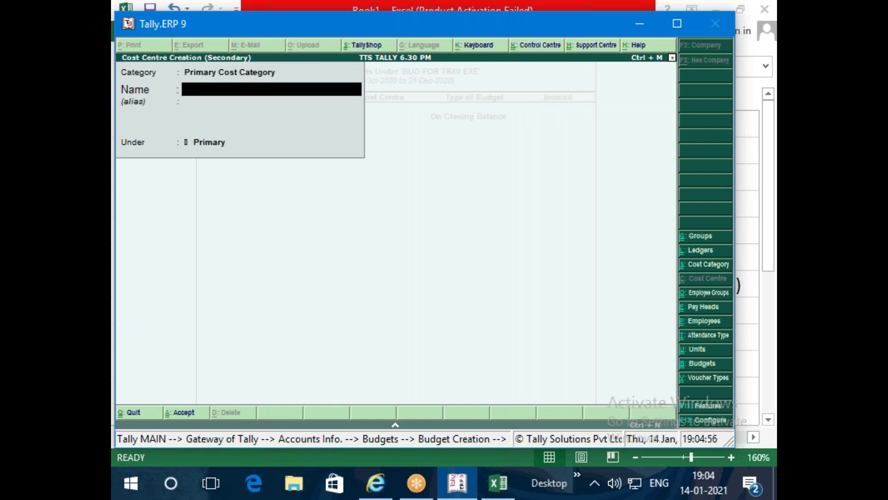
Name the cost centre LOCAL with no alias, keep it under Primary and save it.
text(LOCAL)
key(Return)
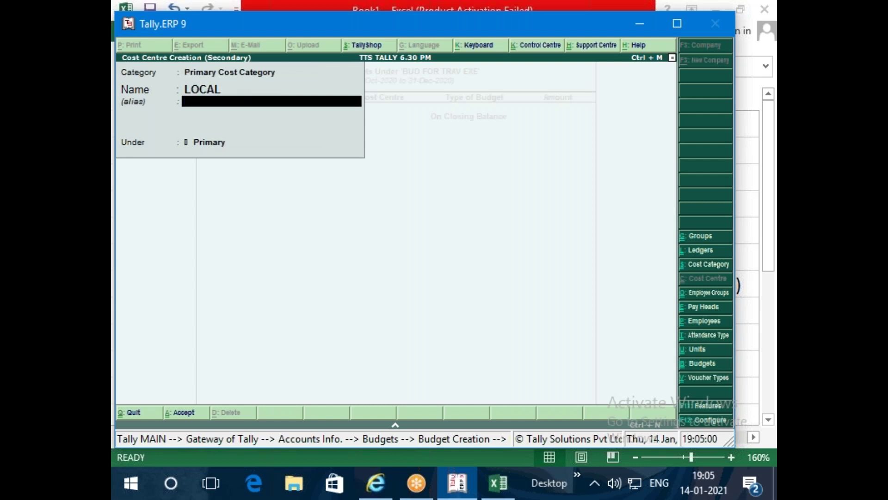
key(Return)
key(Return)
key(Return)
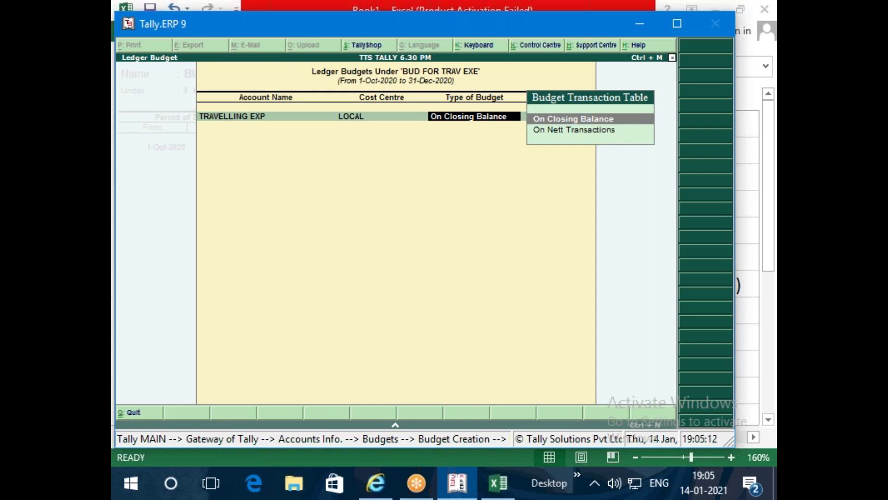
Set the LOCAL budget line to On Nett Transactions with an amount of 2000.
key(Down)
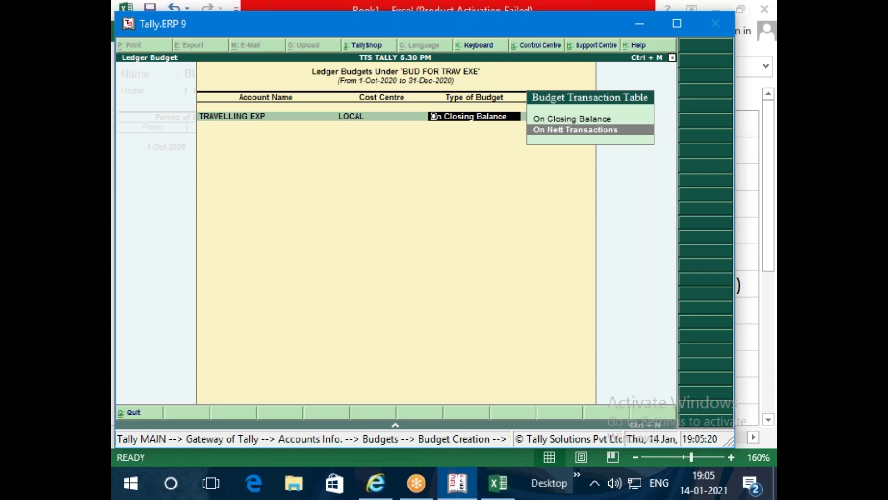
key(Return)
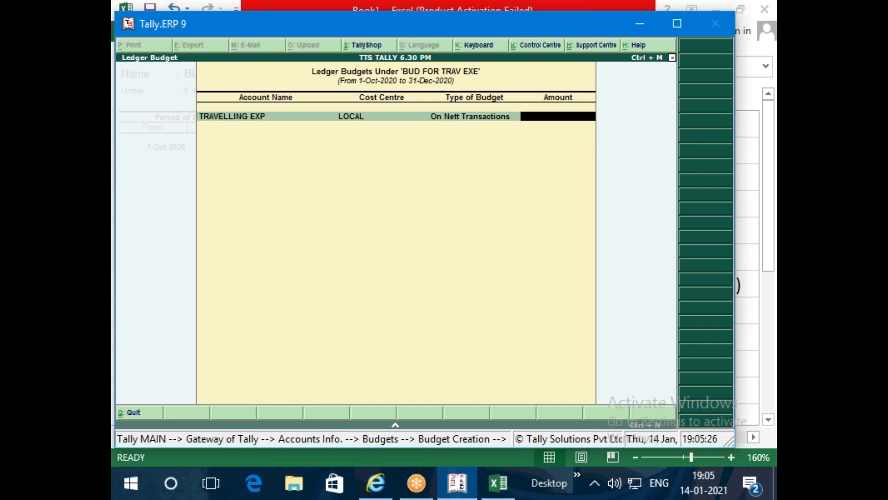
text(2000)
key(Return)
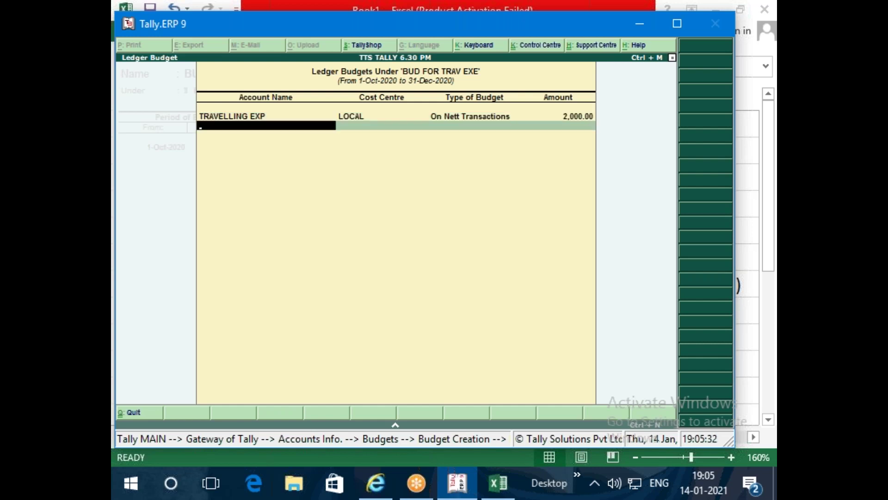
Add a second TRAVELLING EXP budget line with a new cost centre OUTSIDER under Primary in the Primary Cost Category.
text(T)
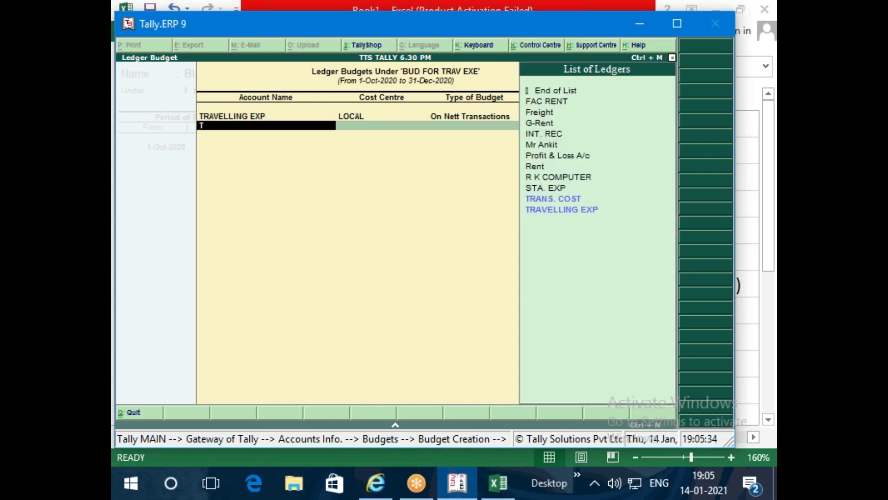
text(RAV)
key(Return)
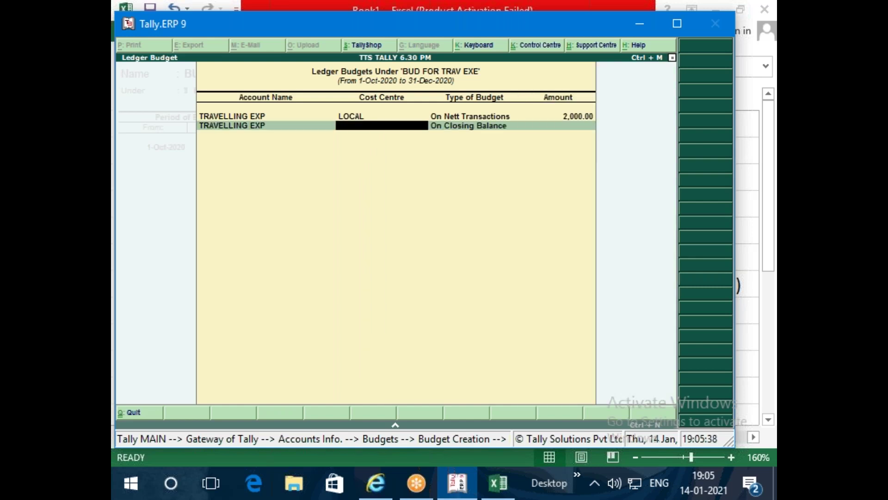
key(alt+c)
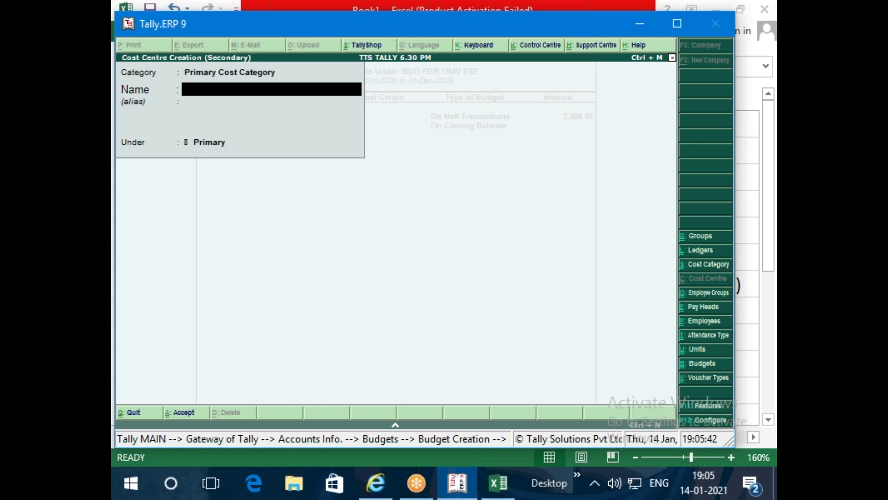
text(OUTSIDER)
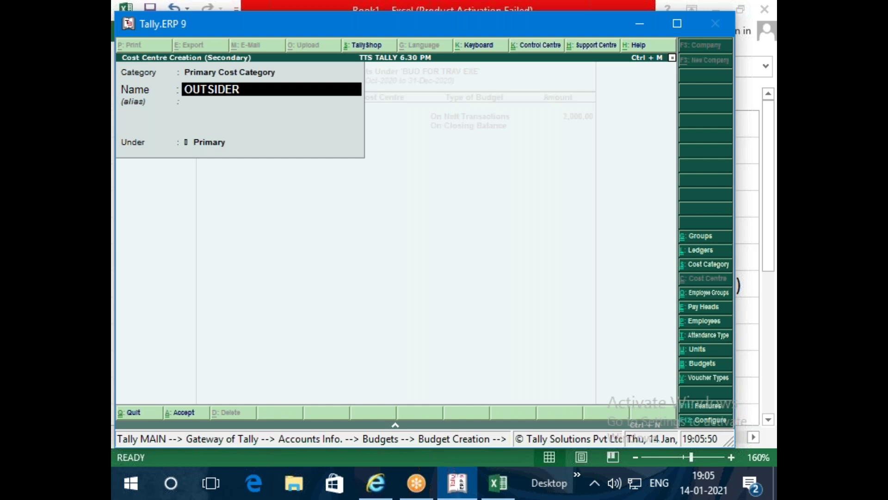
key(Return)
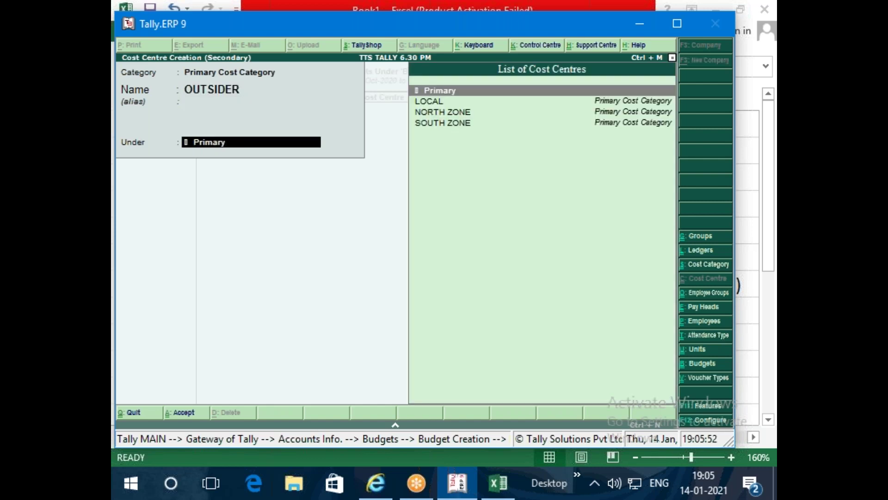
key(Return)
key(Return)
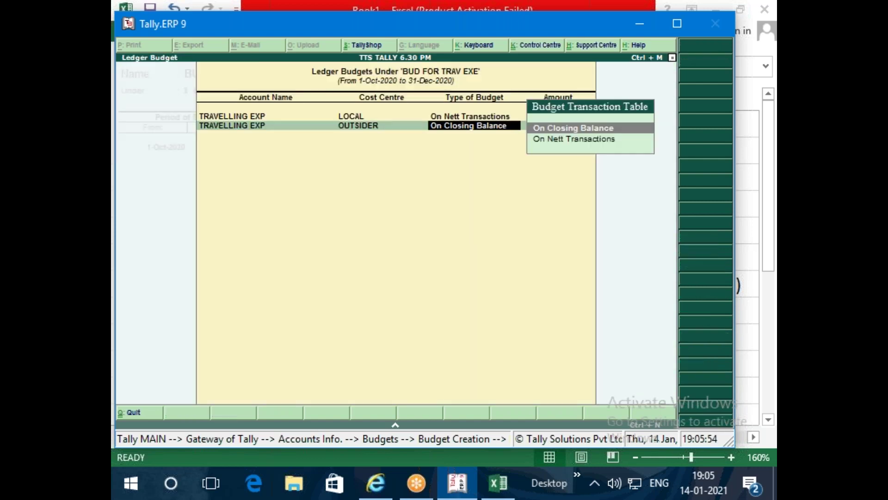
Set the OUTSIDER budget line to On Nett Transactions with an amount of 8000.
key(Down)
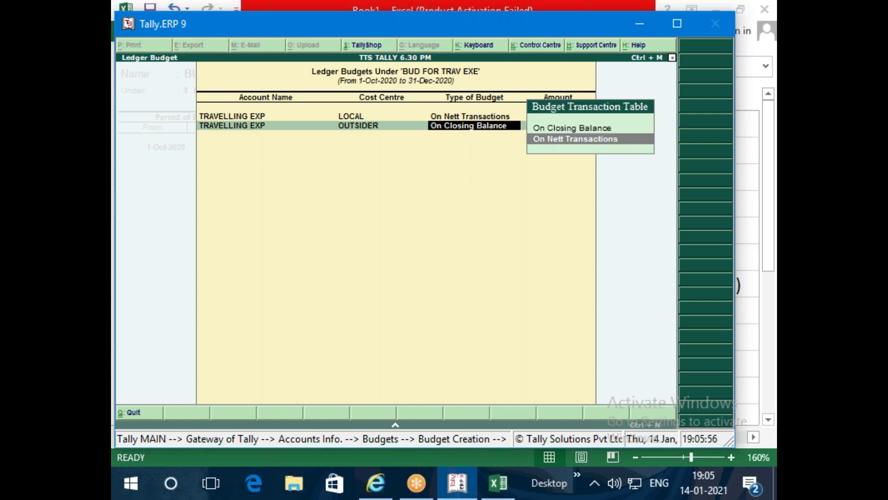
key(Return)
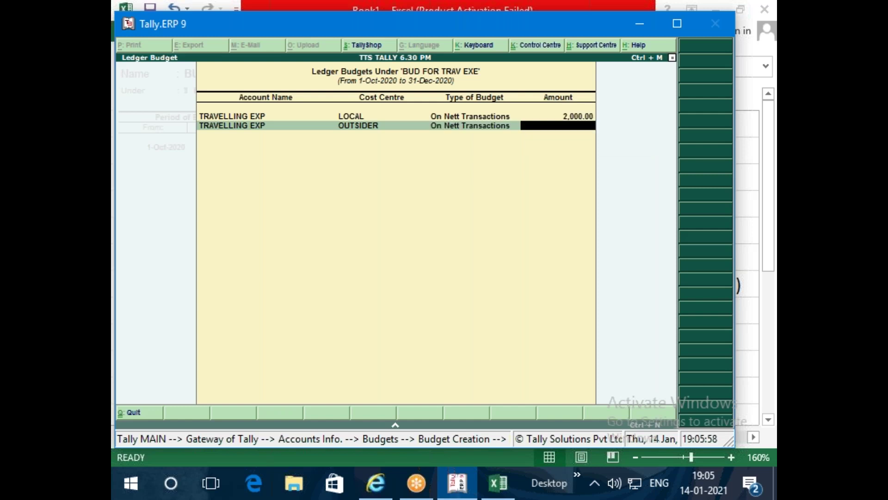
text(8000)
key(Return)
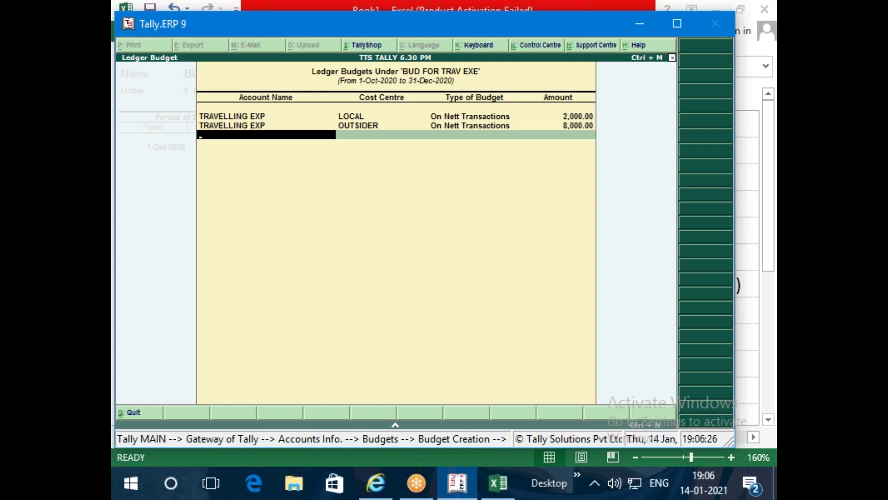
Finish the ledger budget list, keep Cost Centres at No, and save the budget, returning to the Gateway of Tally.
click(433, 27)
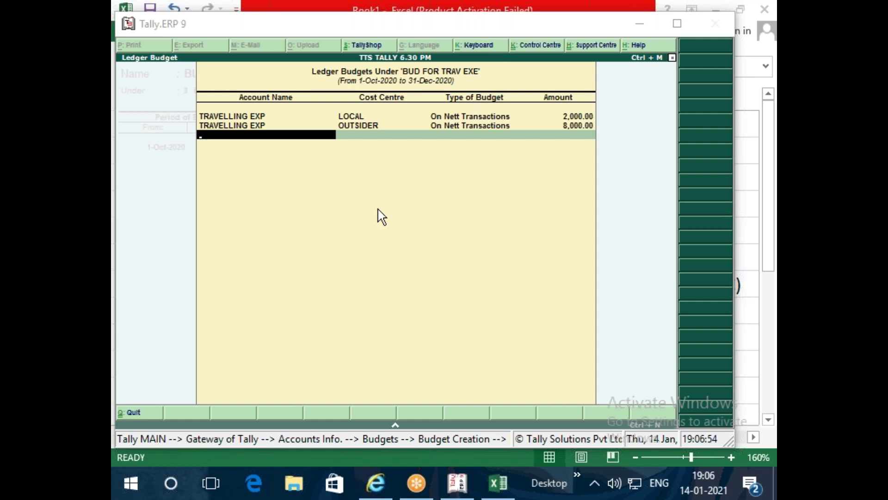
click(368, 216)
key(Return)
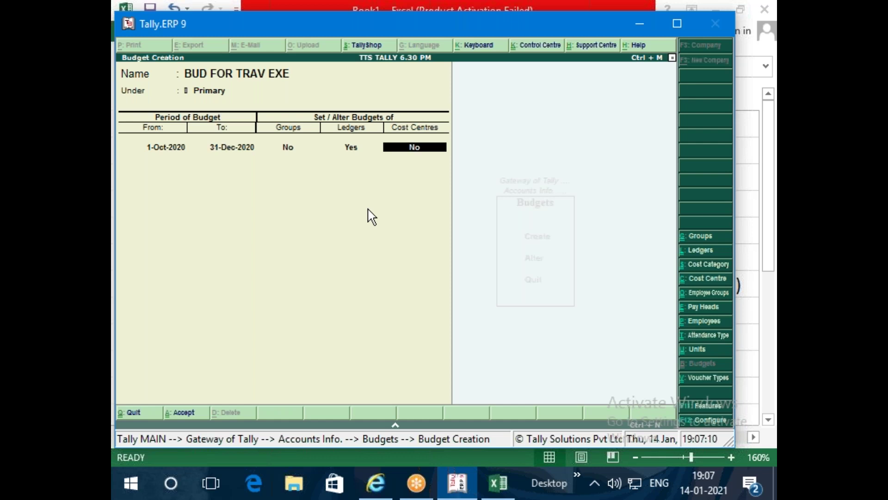
key(Return)
key(Return)
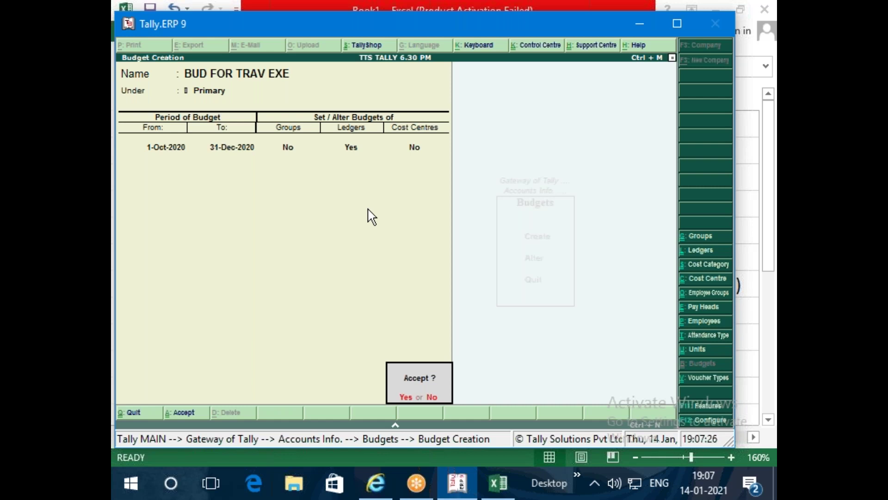
key(Return)
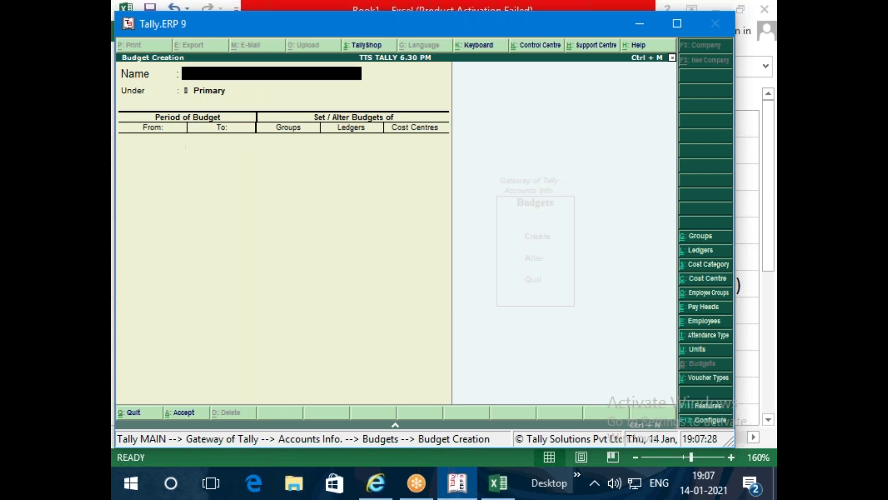
key(Escape)
key(Escape)
key(Escape)
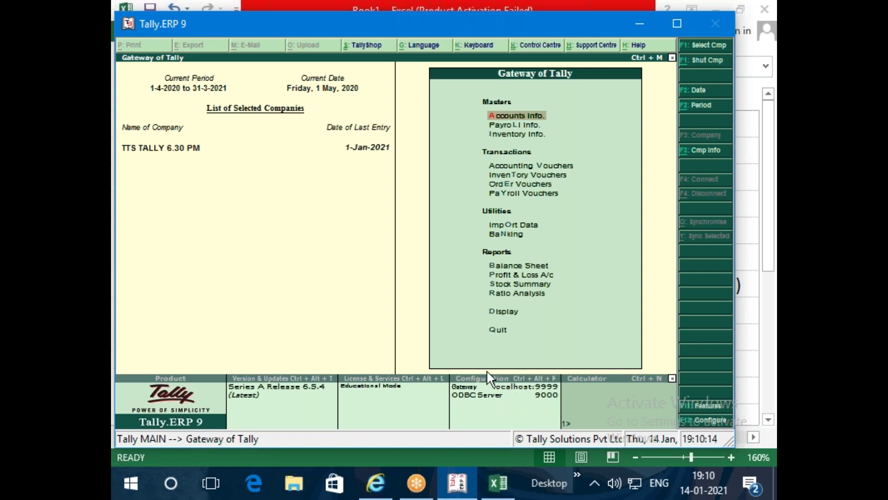
Switch to the Excel budget sheet and enter the label DAYS in F4, beside the total number of days.
click(504, 486)
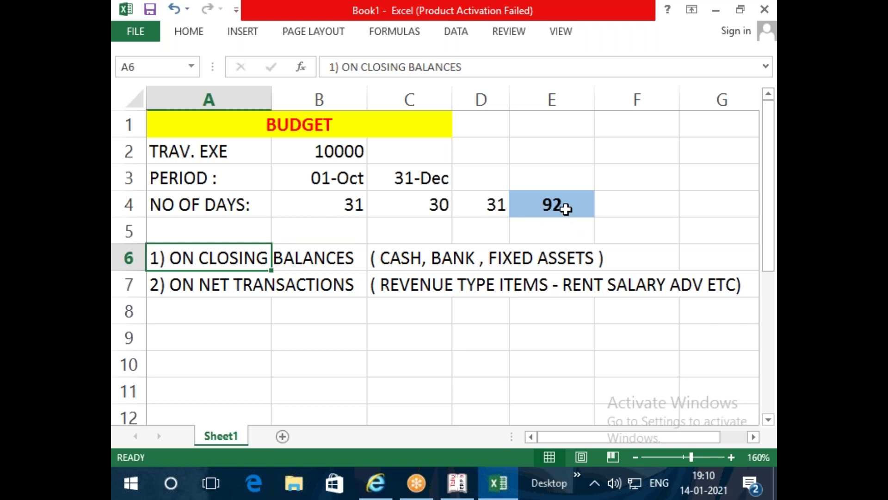
click(637, 208)
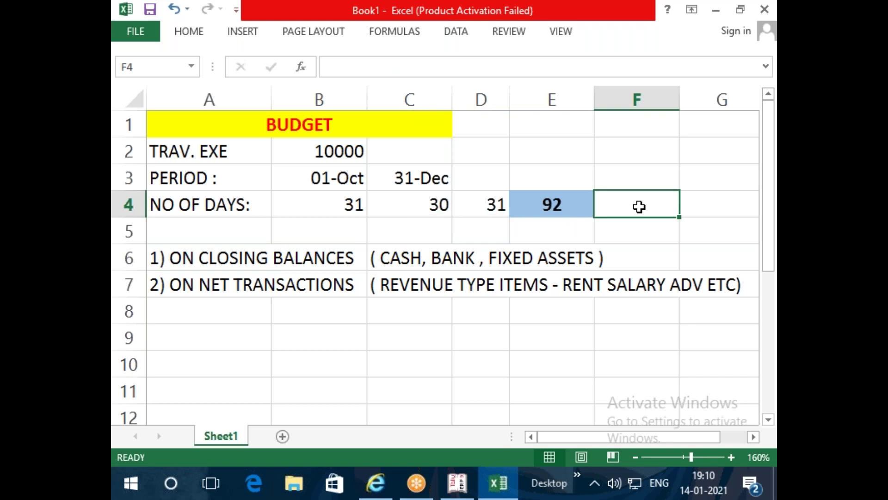
text(DAYS)
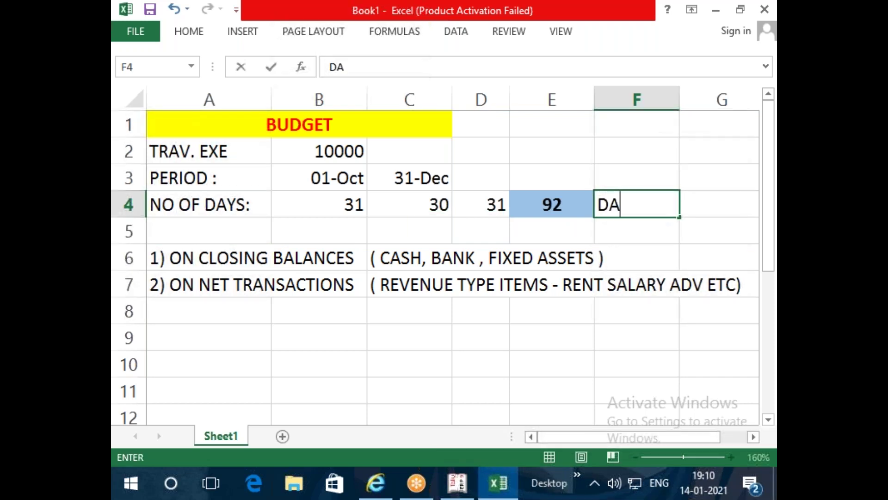
key(Return)
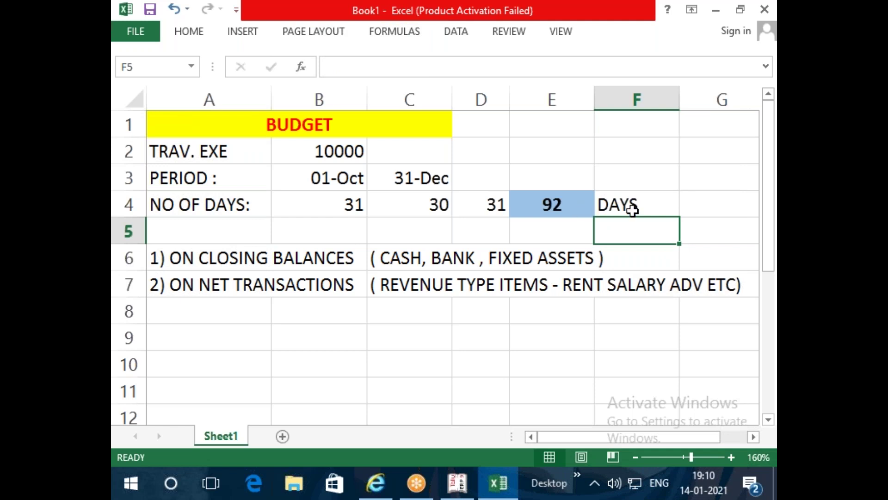
Enter the heading ONE DAY BUD VALUE in cell E2.
click(537, 213)
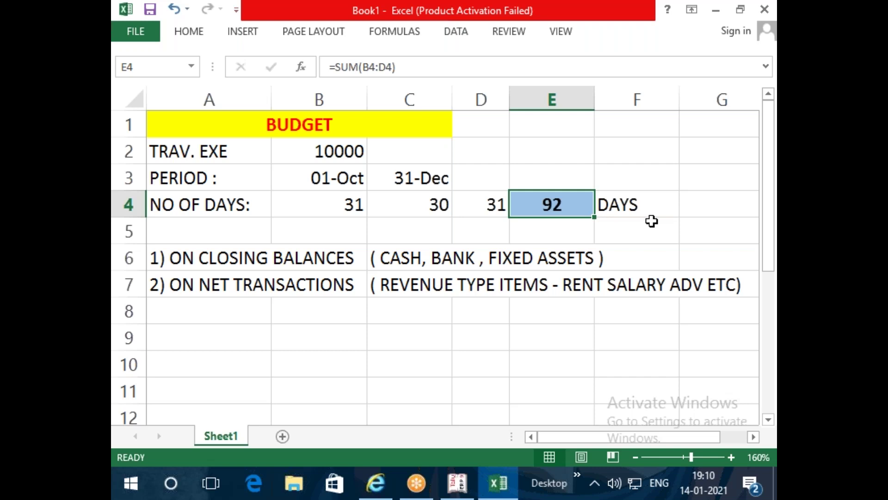
click(572, 154)
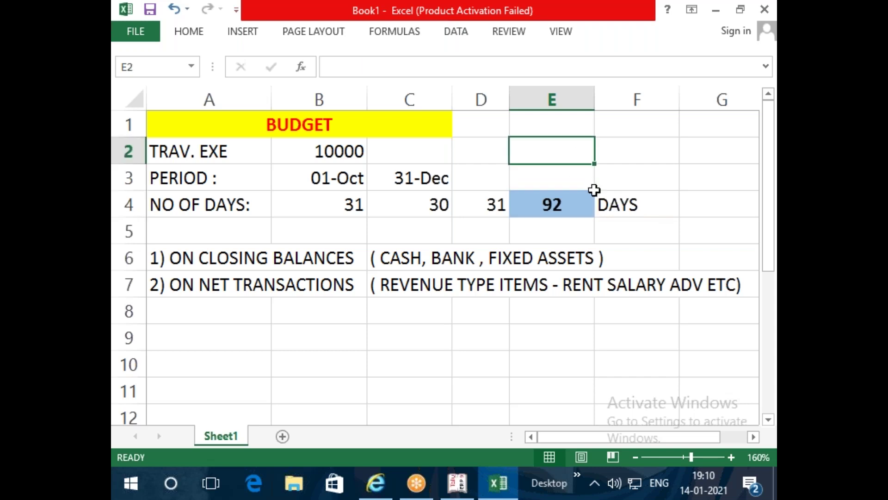
text(ONE)
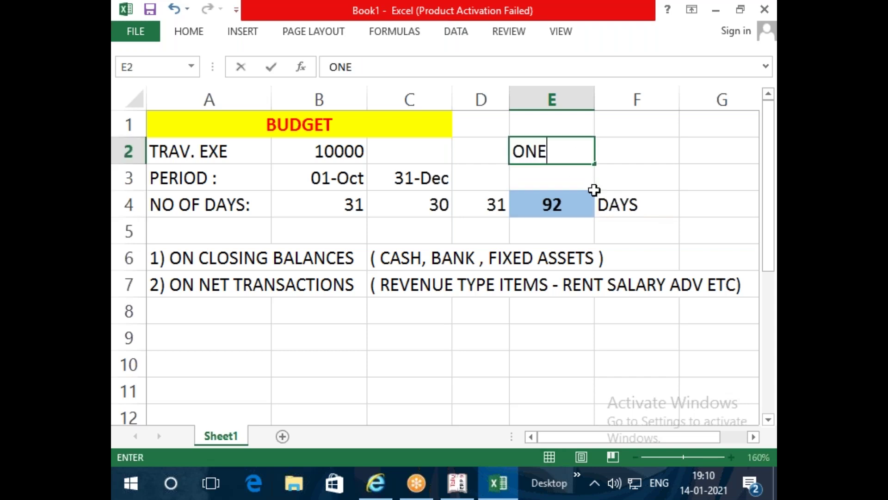
text( DAY )
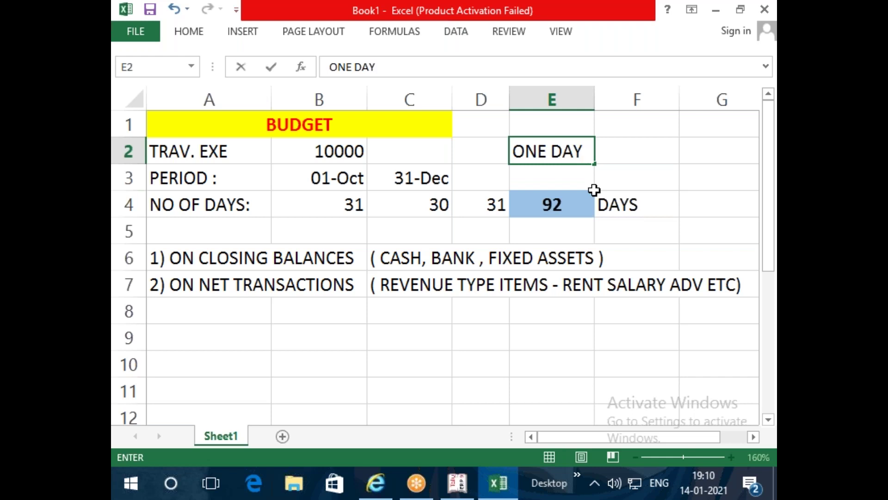
text(BU)
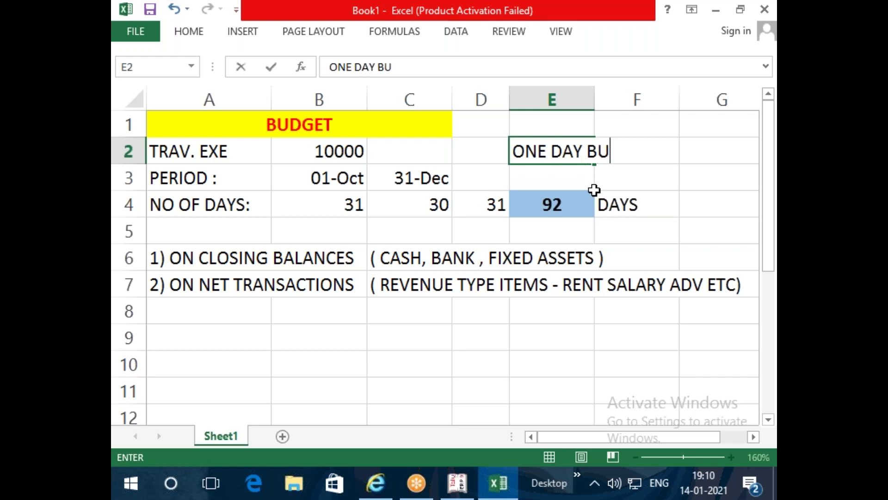
text(D VALUE)
key(Return)
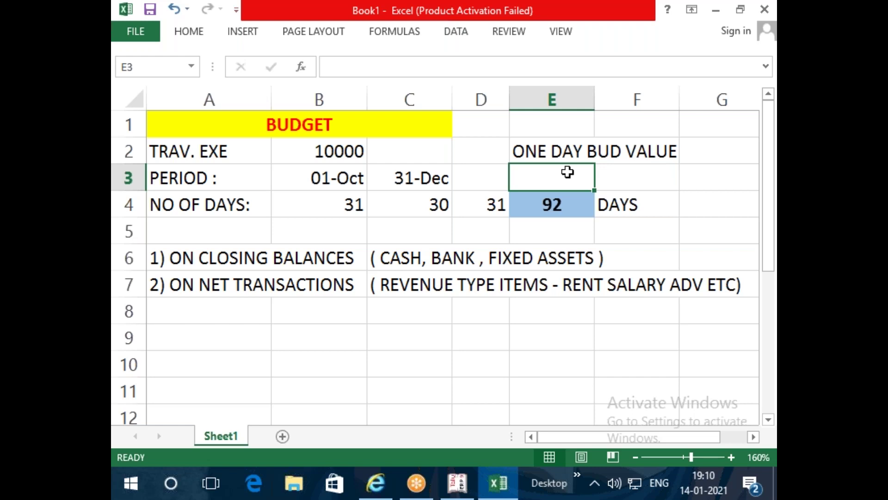
Calculate the one-day budget value in E3 by dividing the travelling expense budget by the total days, using =B2/E4.
text(=)
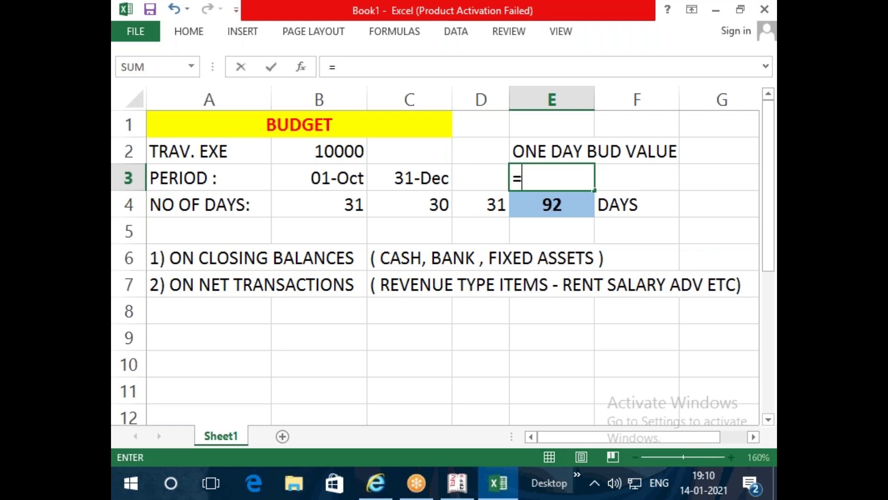
click(327, 152)
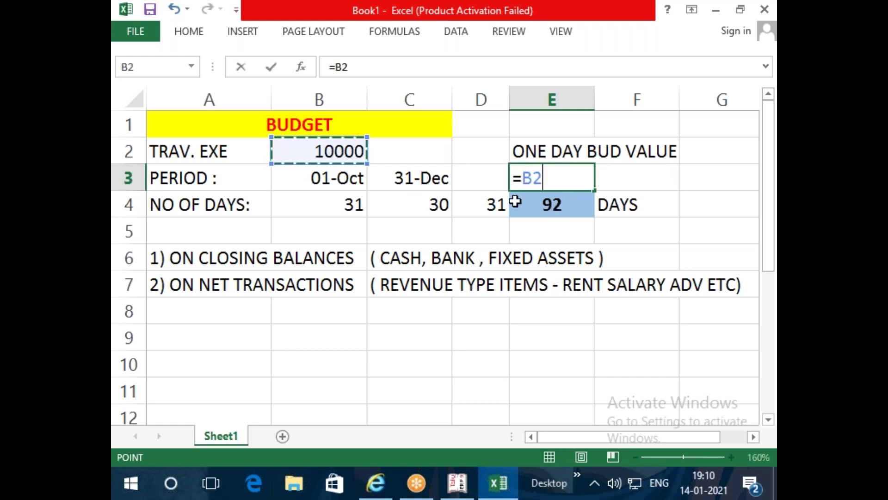
text(/)
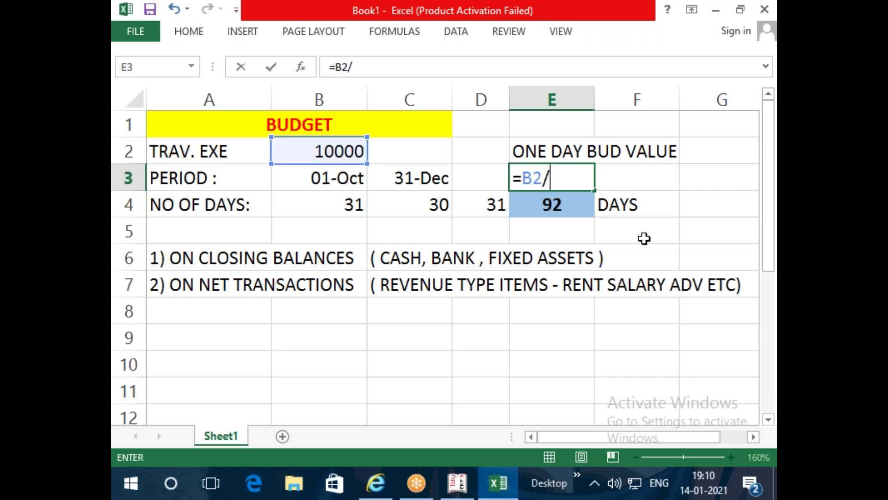
click(548, 202)
key(Return)
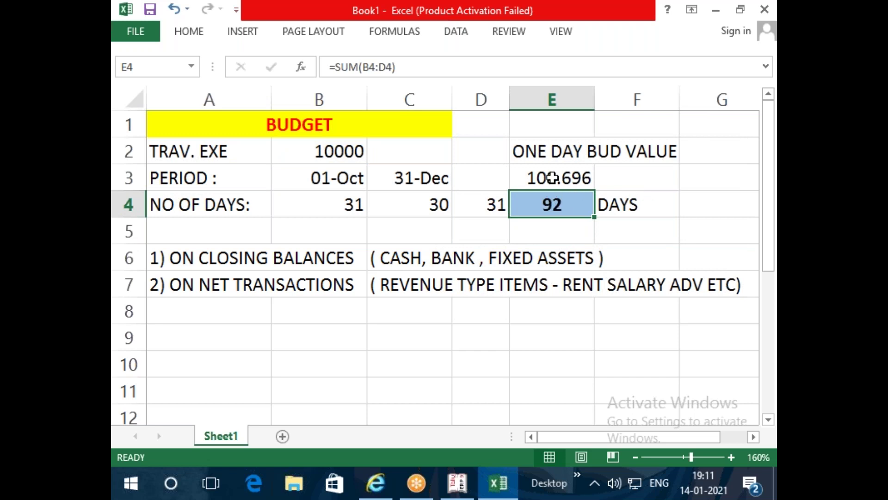
click(588, 182)
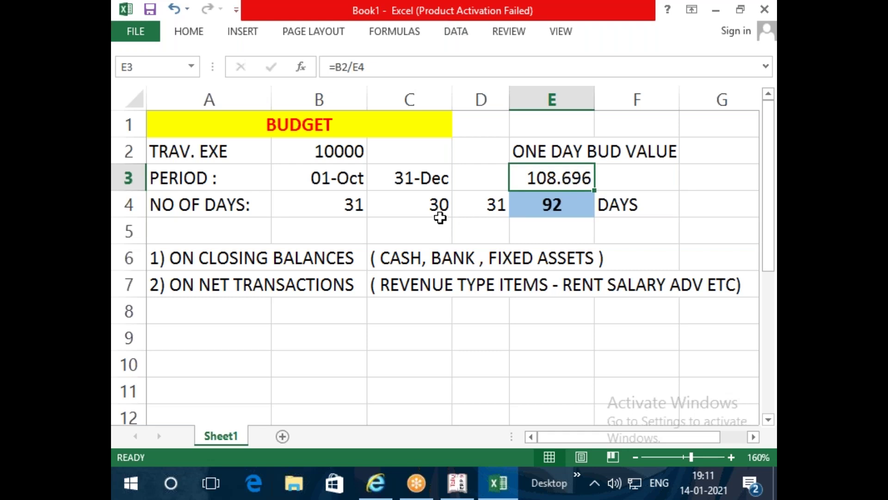
Enter the month labels OCT in B5 and NOV in C5, beneath their day counts.
click(330, 226)
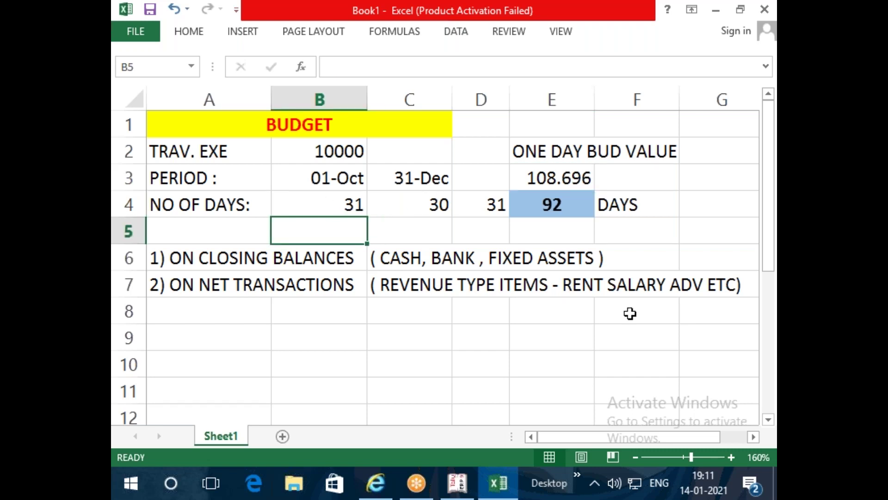
text(OCT)
key(Tab)
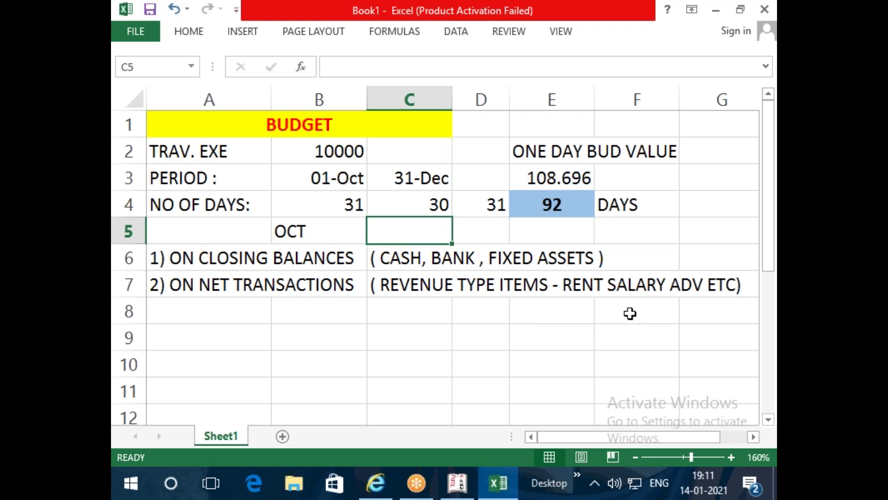
text(NOV)
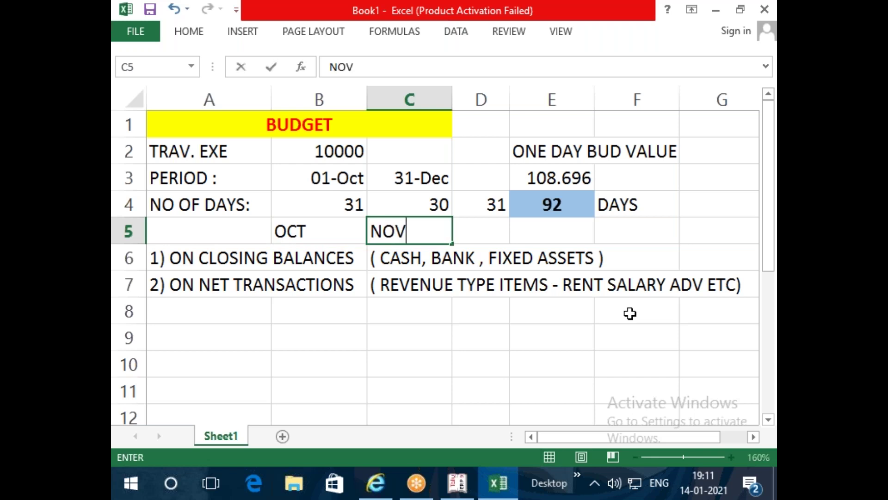
key(Tab)
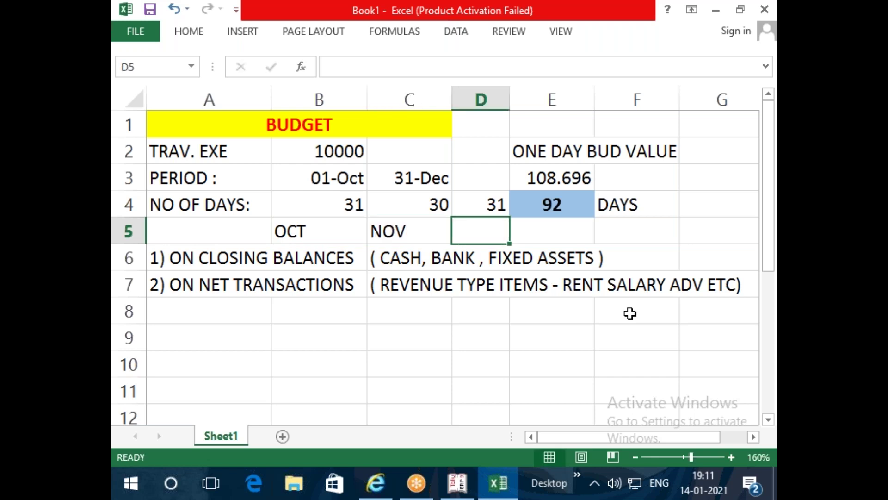
Enter the month label DEC in cell D5, under the third day count.
text(DEC)
key(Return)
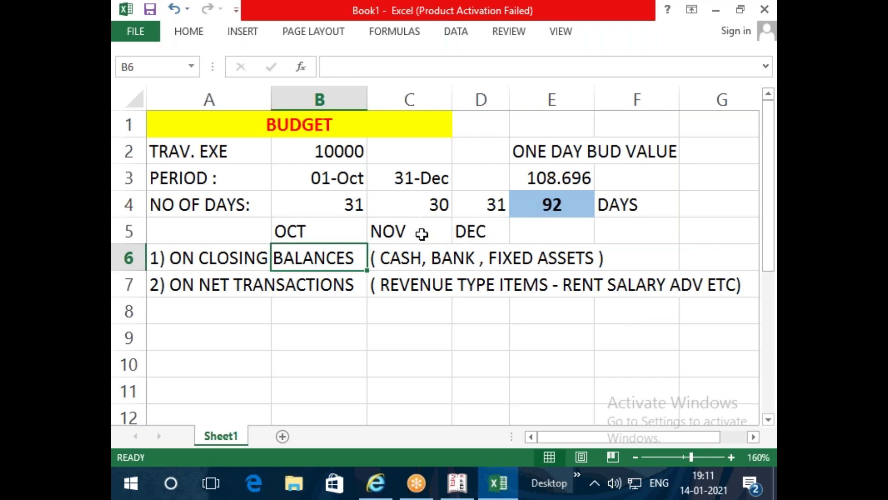
Calculate November's share of the budget in F3 with the formula =E3*C4.
click(655, 179)
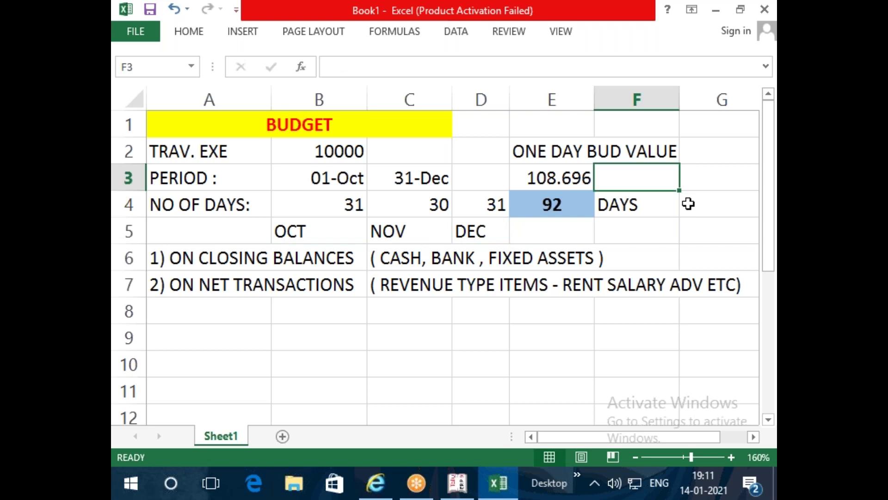
text(=)
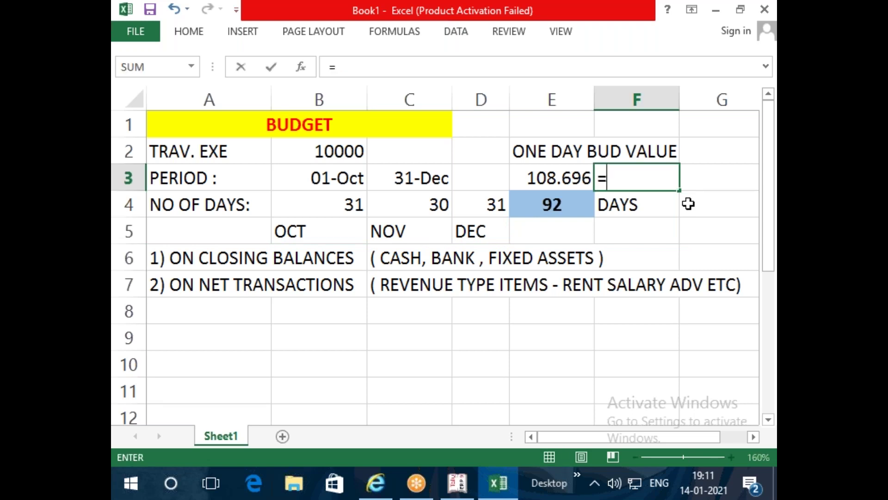
click(563, 179)
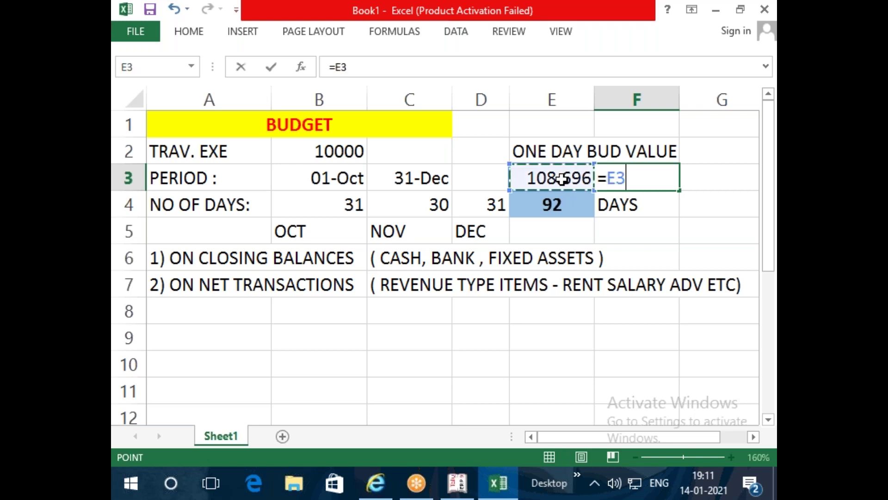
text(*)
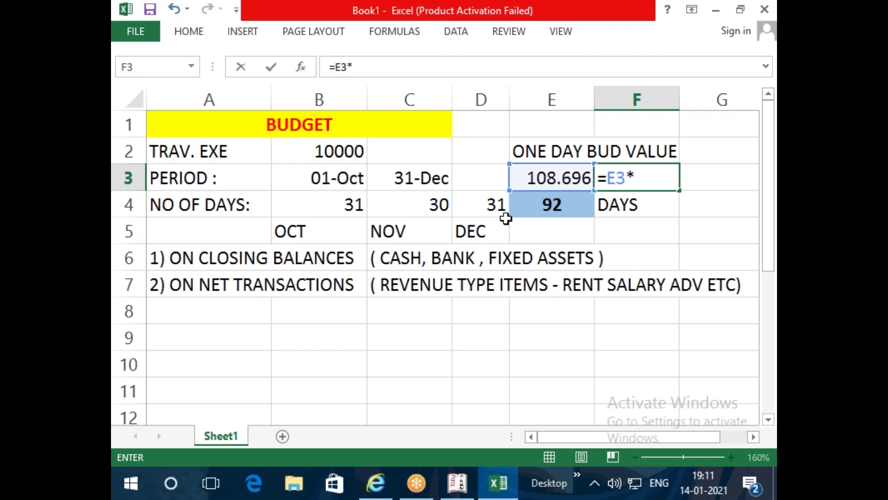
click(431, 202)
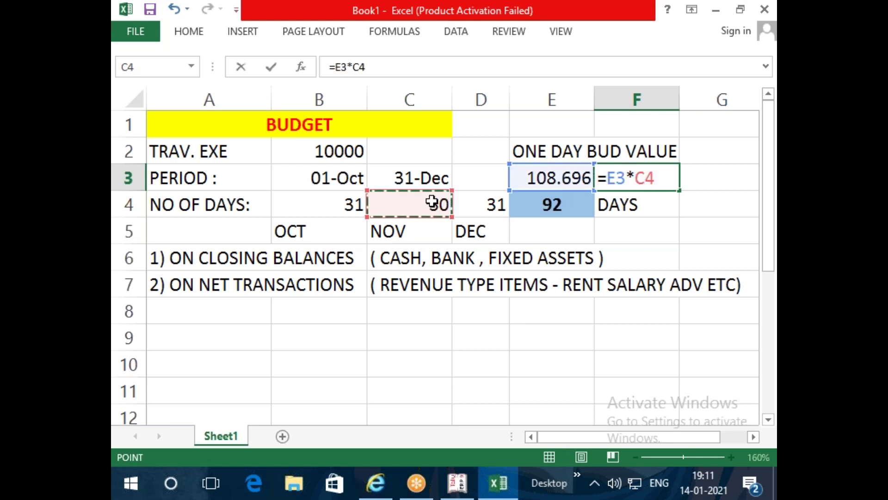
key(Return)
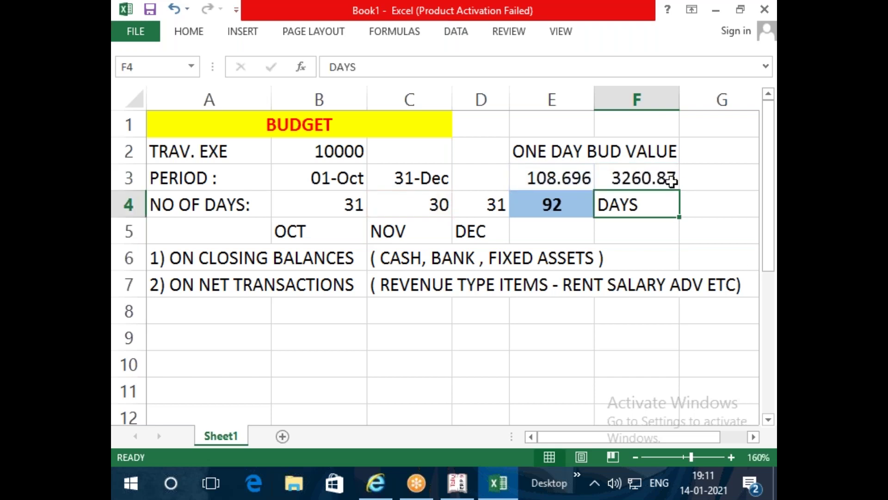
Change the formula in F3 to =E3*B4 so it uses October's number of days.
click(652, 178)
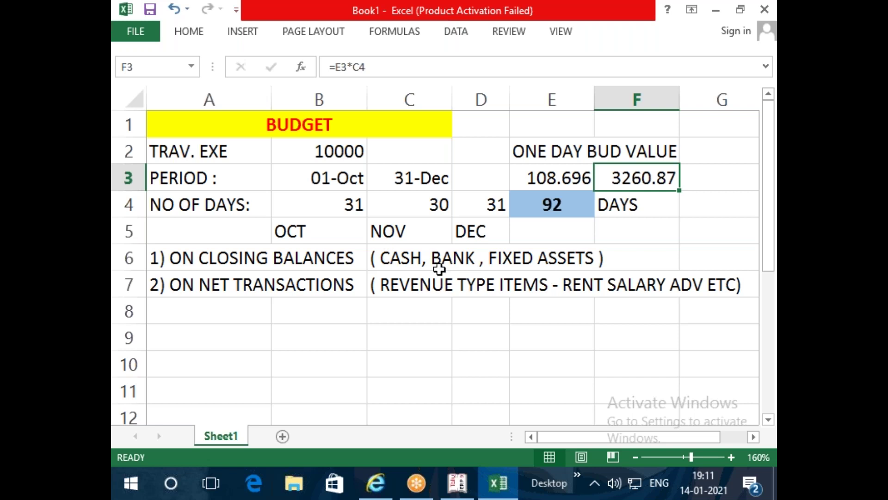
double_click(660, 179)
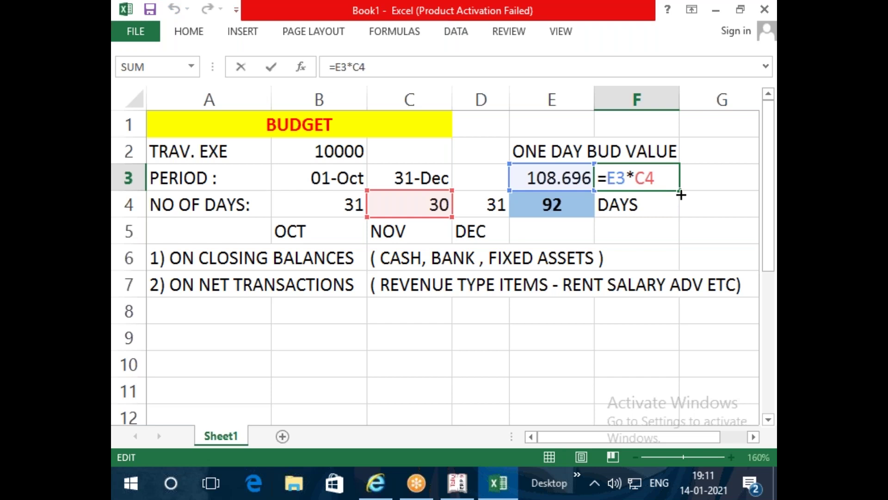
key(BackSpace)
text(3)
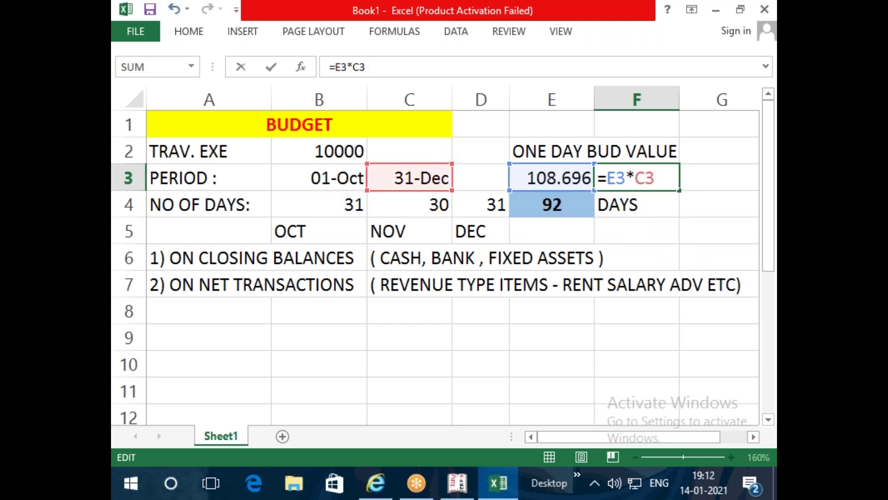
key(BackSpace)
key(BackSpace)
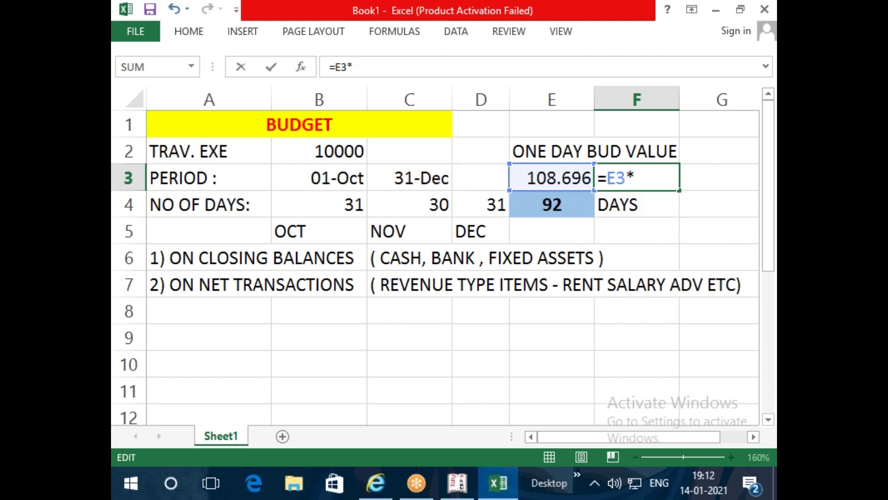
click(318, 203)
key(Return)
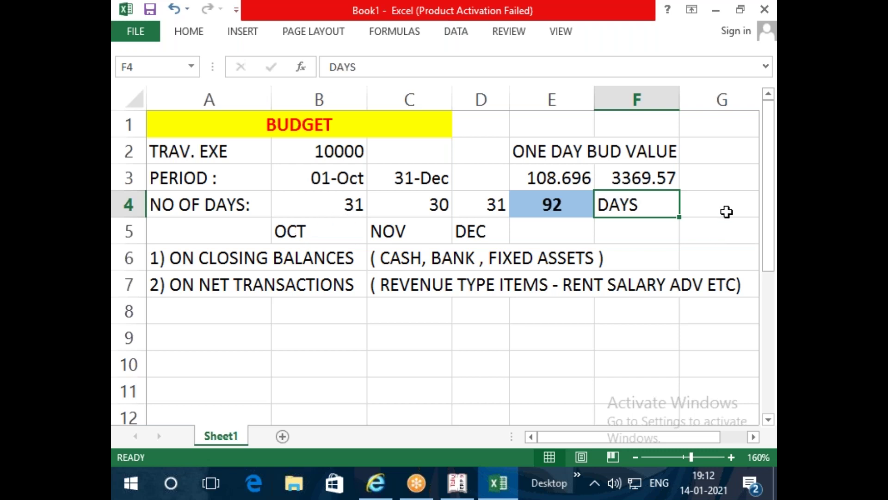
Calculate November's budget in G3 by multiplying the one-day value by November's days, =E3*C4.
click(656, 185)
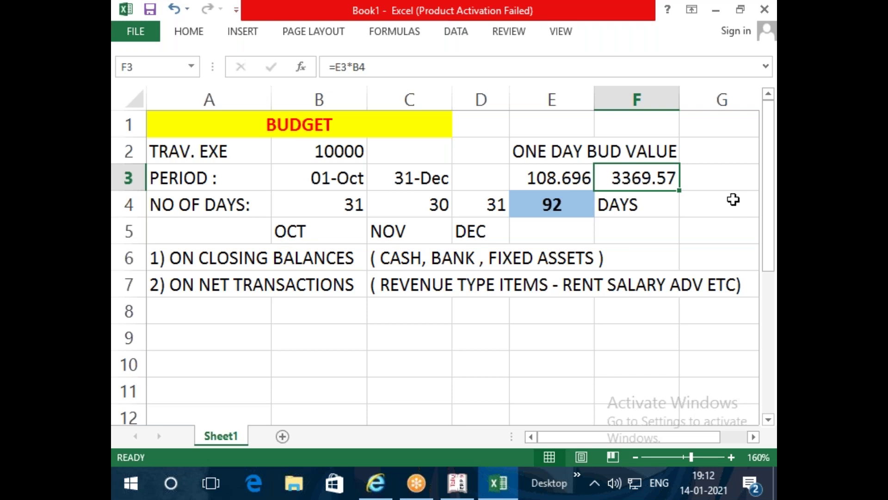
click(728, 183)
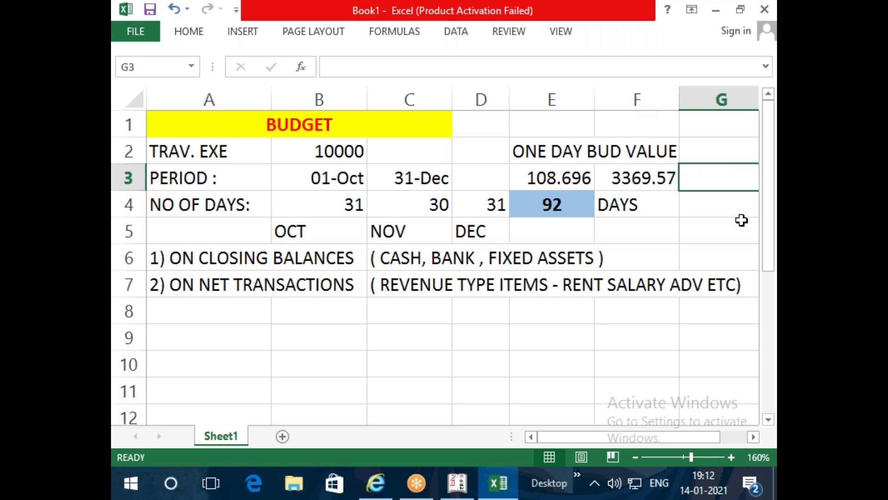
text(=)
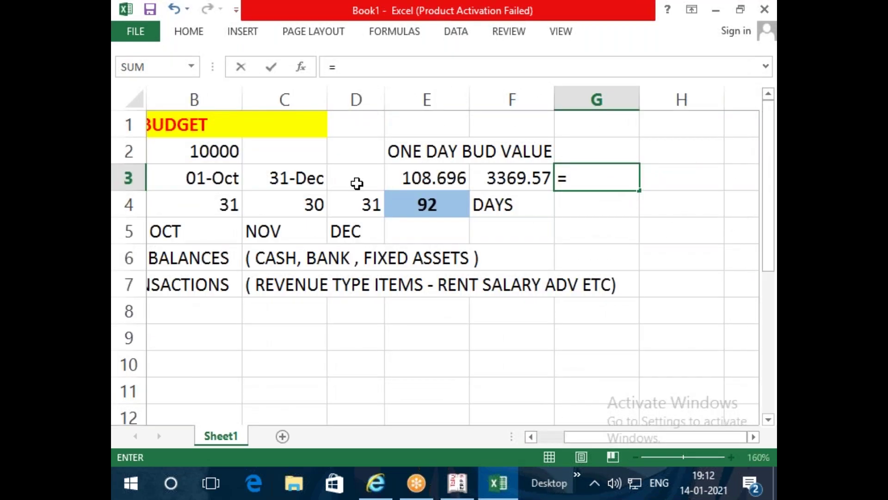
click(417, 175)
text(*)
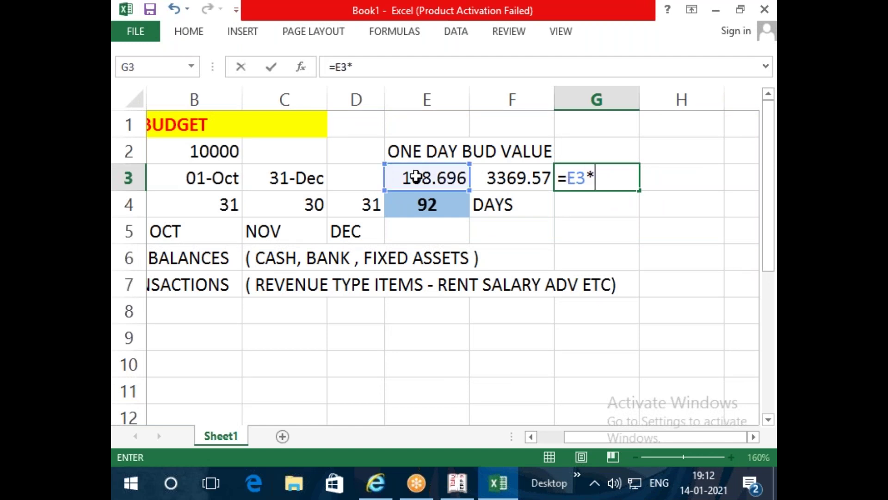
click(297, 213)
key(Return)
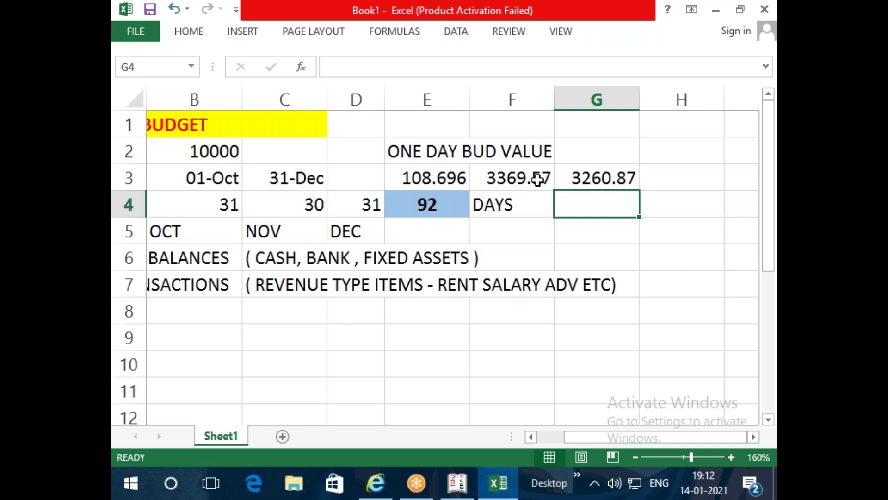
click(523, 175)
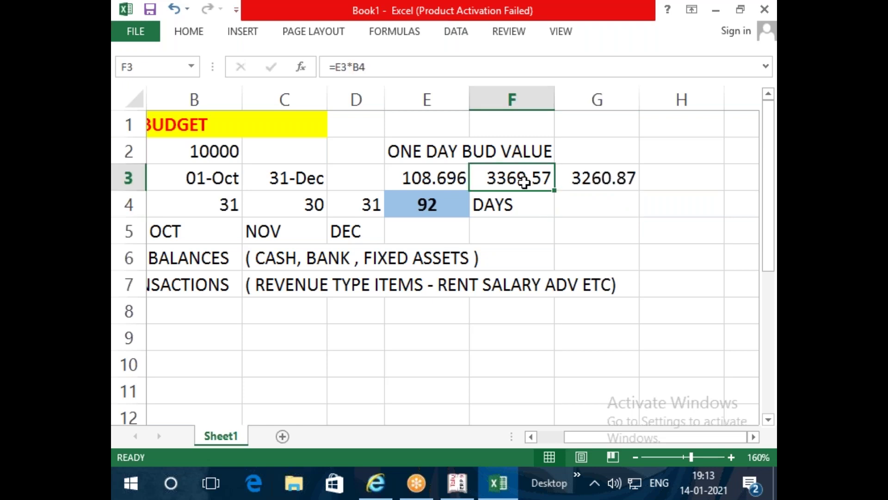
click(635, 180)
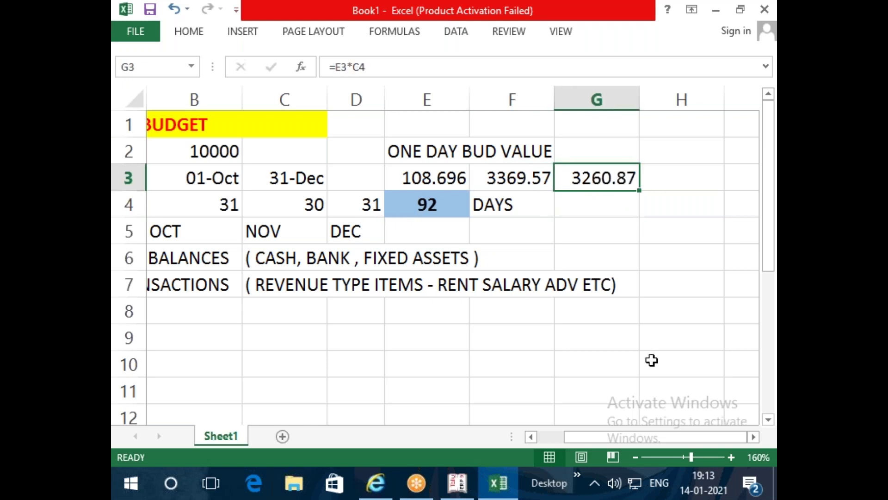
drag(675, 437, 647, 438)
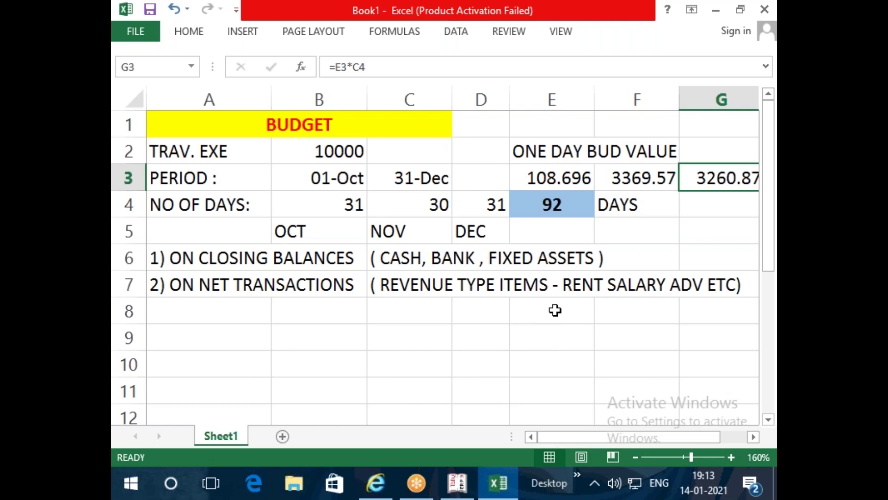
Switch to Tally.ERP 9 and start a payment voucher with the voucher date set to 31-10.
click(458, 484)
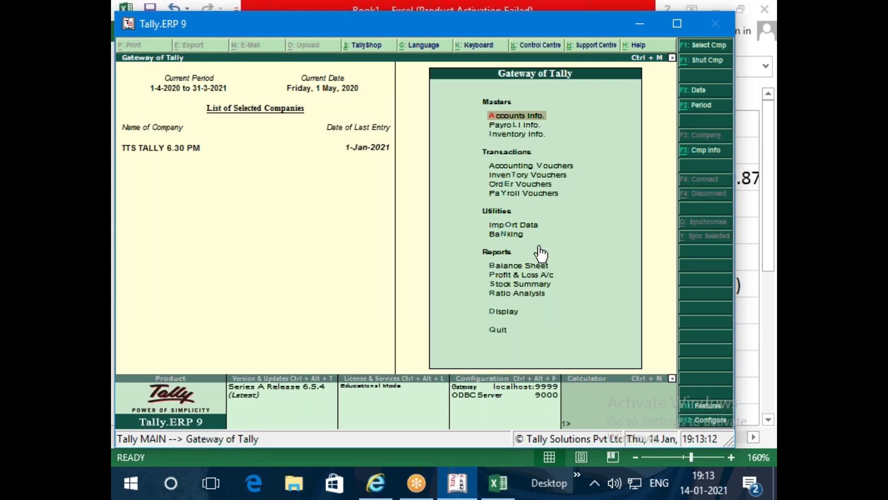
key(v)
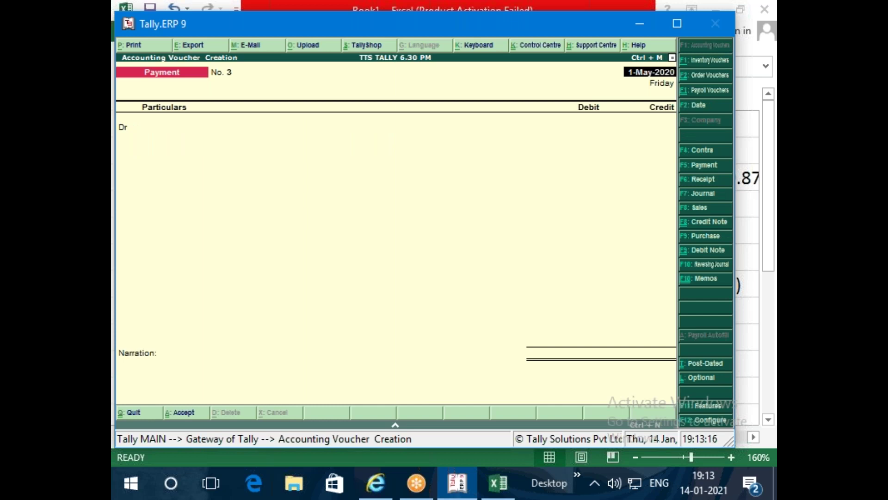
key(F2)
text(31-)
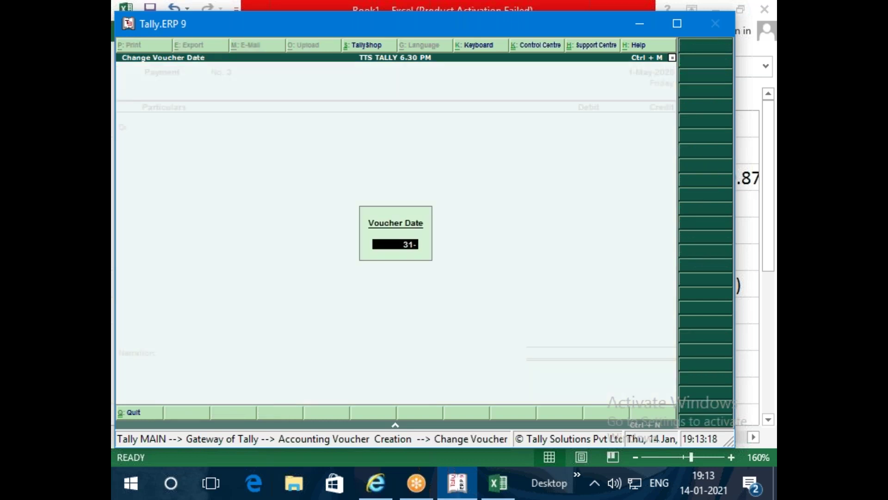
text(10)
key(Return)
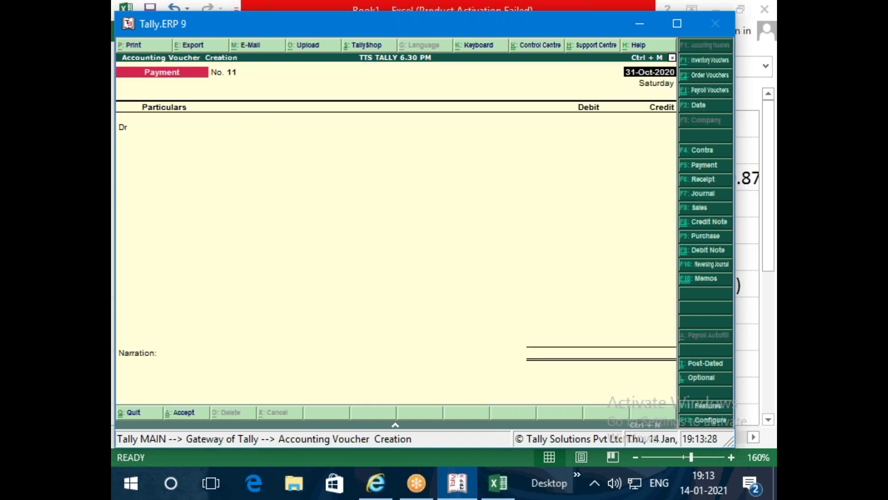
Debit the TRAVELLING EXP ledger with 2100 in the payment voucher and open its cost centre allocations.
text(T)
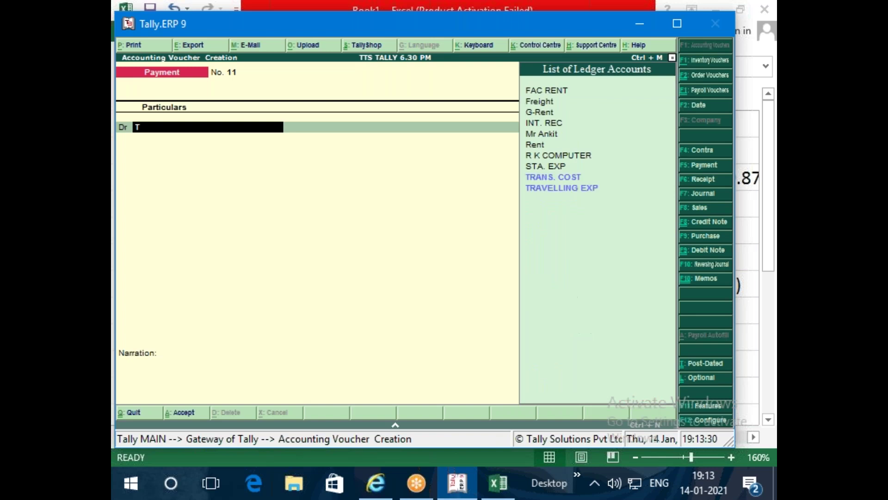
key(Down)
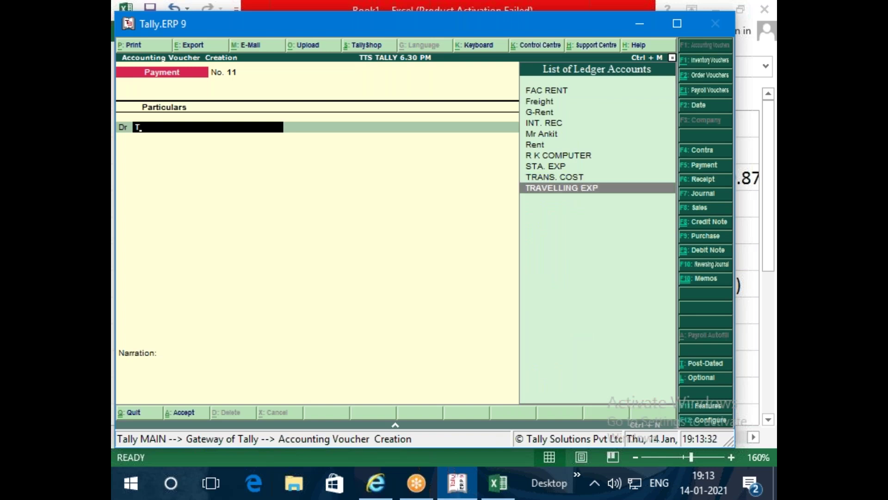
key(Return)
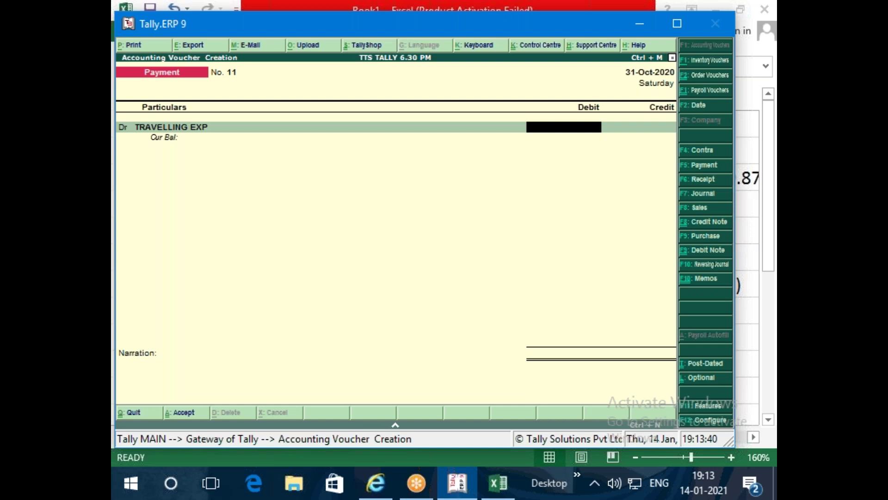
text(2100)
key(Return)
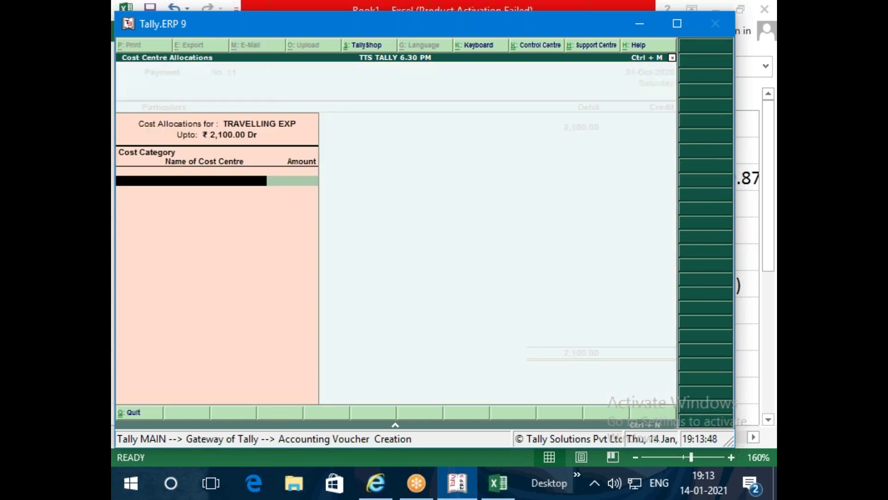
key(Escape)
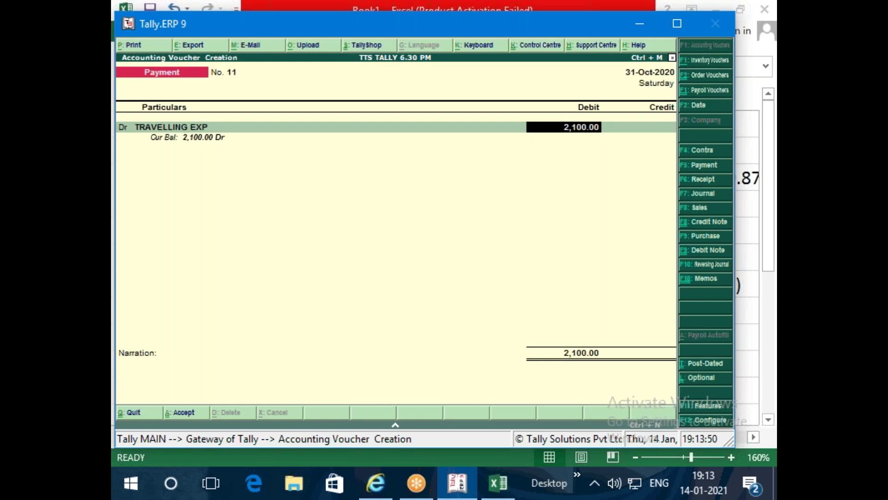
key(Return)
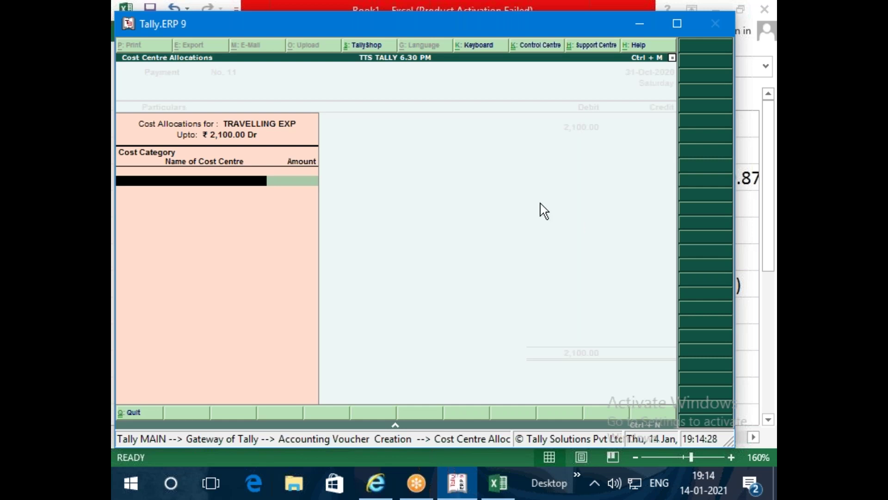
Switch back to Excel and clear the values in E3:G3 and the ONE DAY BUD VALUE heading in E2.
click(499, 483)
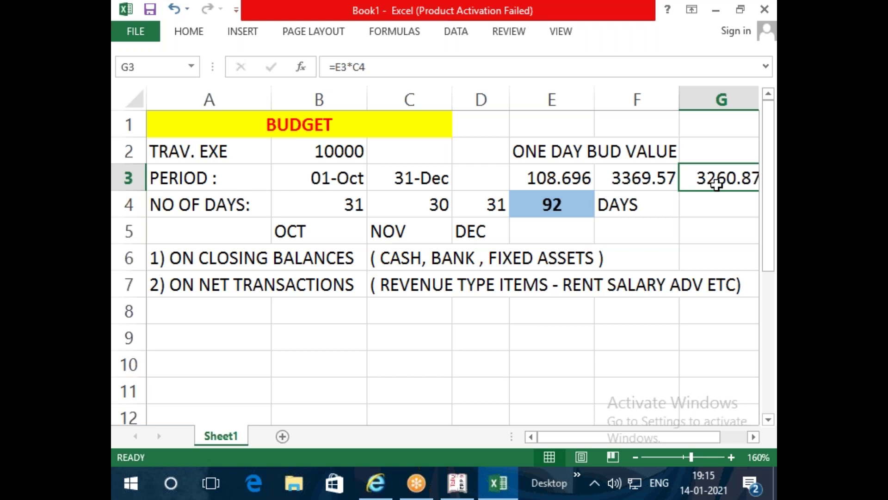
click(544, 178)
drag(569, 177, 692, 174)
key(Delete)
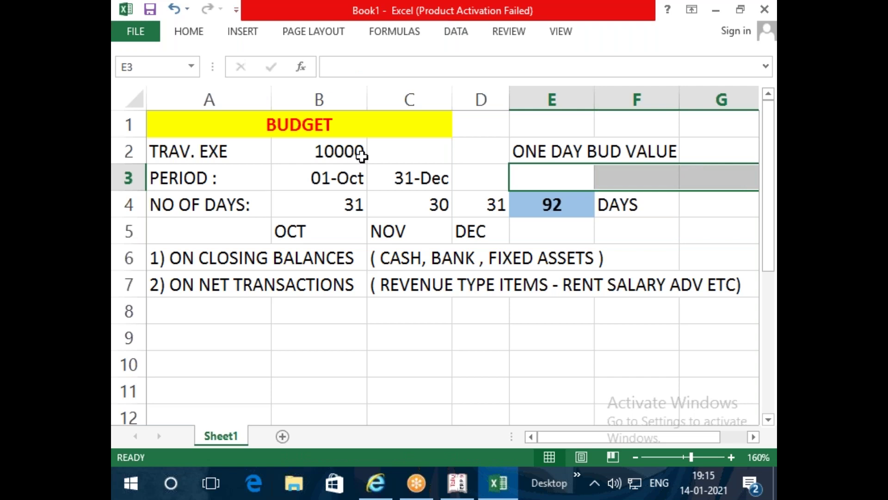
click(560, 122)
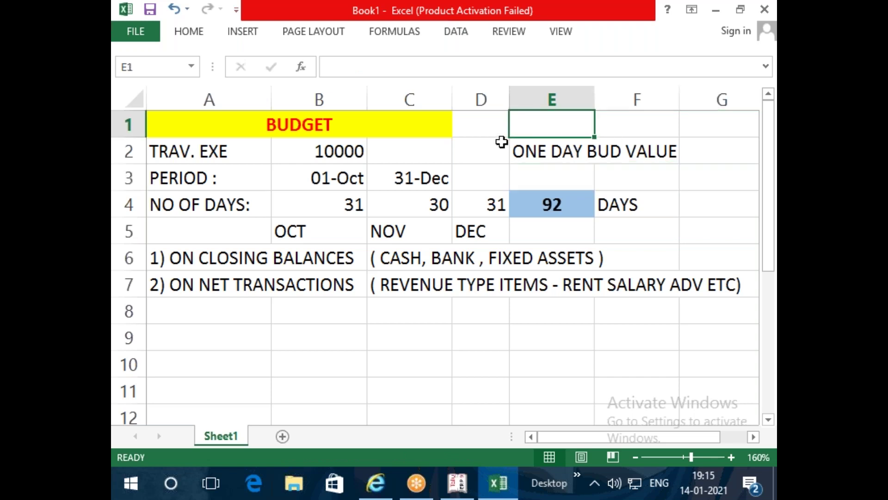
click(543, 150)
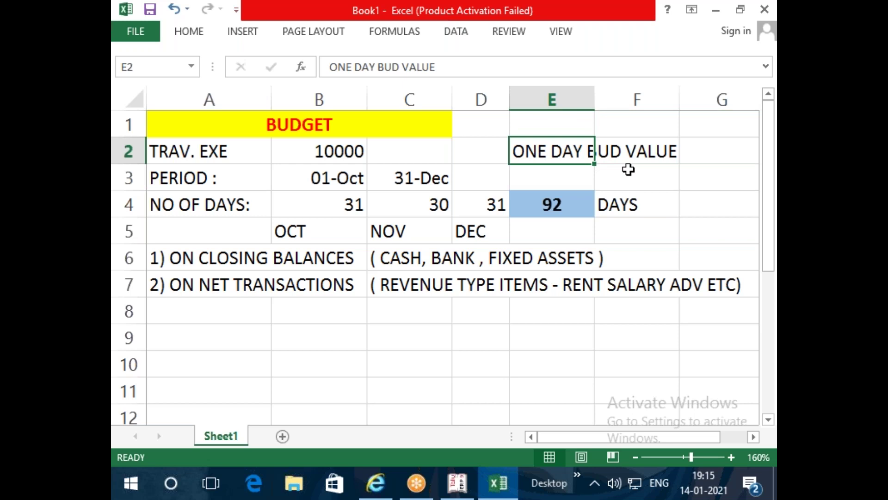
key(Delete)
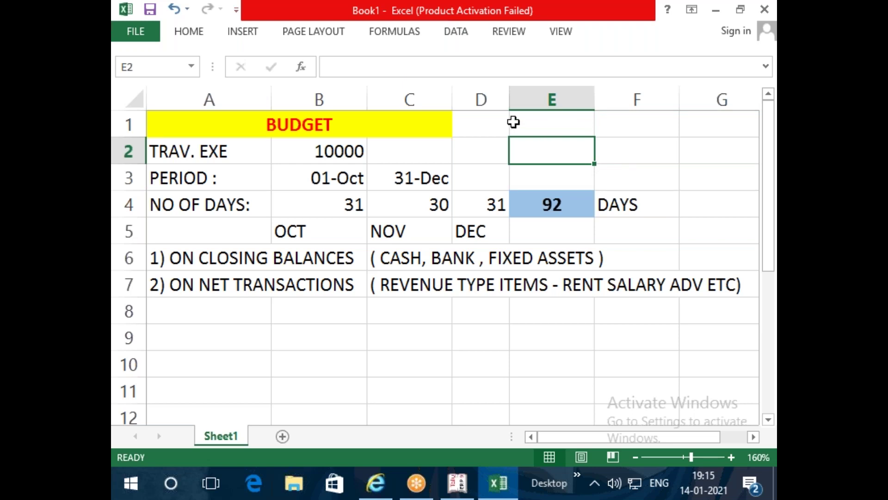
Enter the label LOCAL in E1 with the amount 2000 in F1.
click(543, 118)
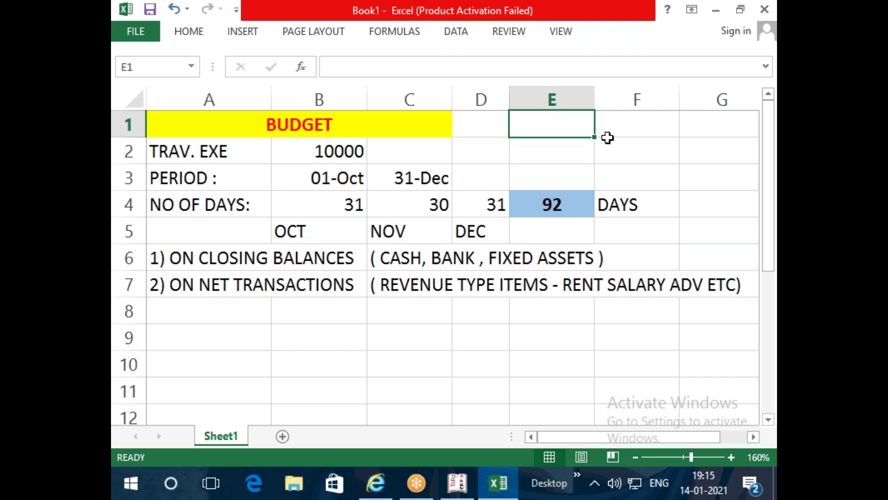
text(L)
key(Tab)
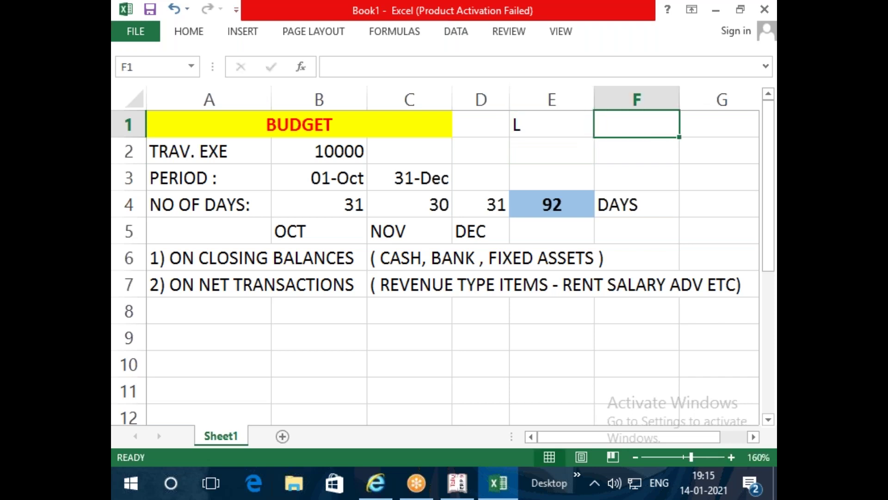
click(552, 124)
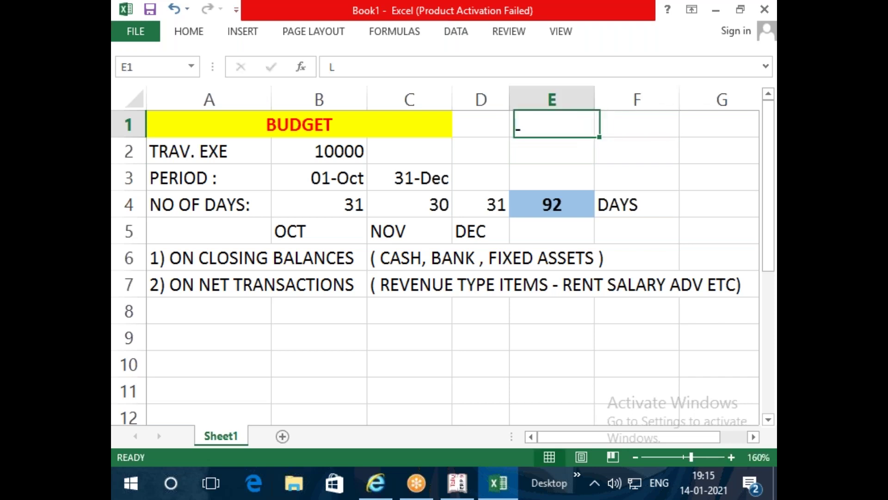
text(LOCAL)
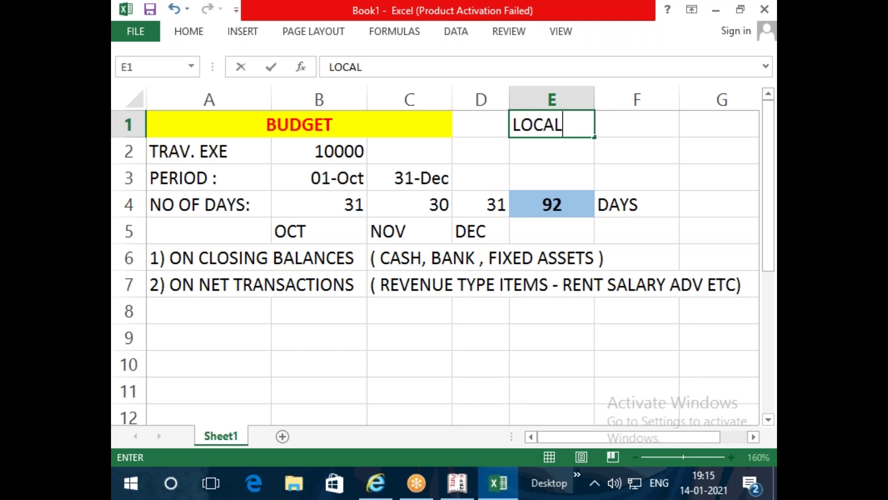
key(Tab)
text(2000)
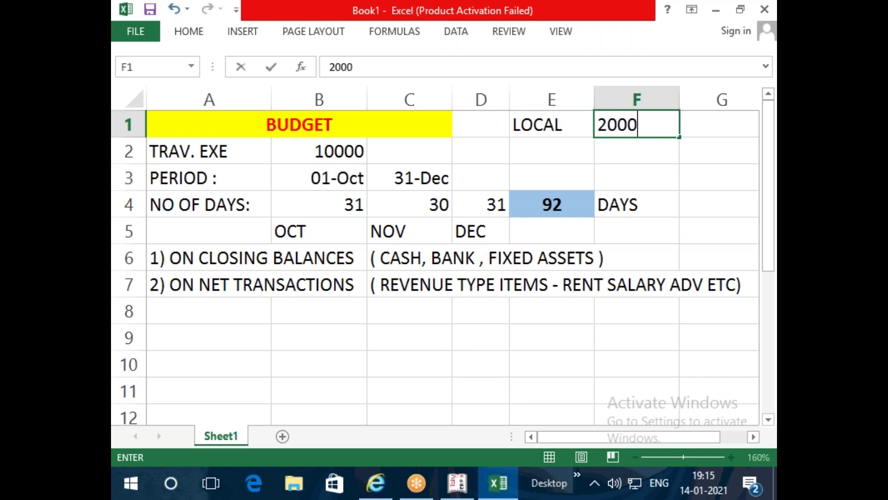
key(Return)
Enter the label OUTSIDE in E2 with the amount 8000 in F2.
click(552, 177)
click(552, 151)
text(OUT)
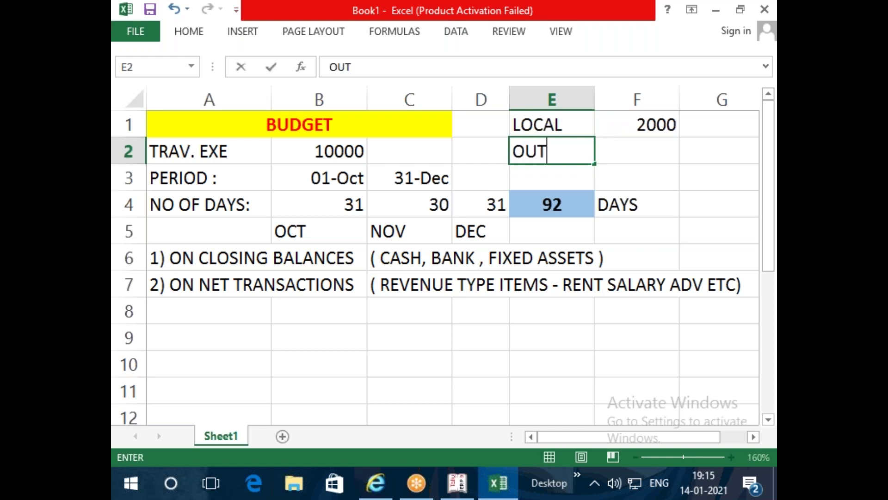
text(SIDE)
key(Tab)
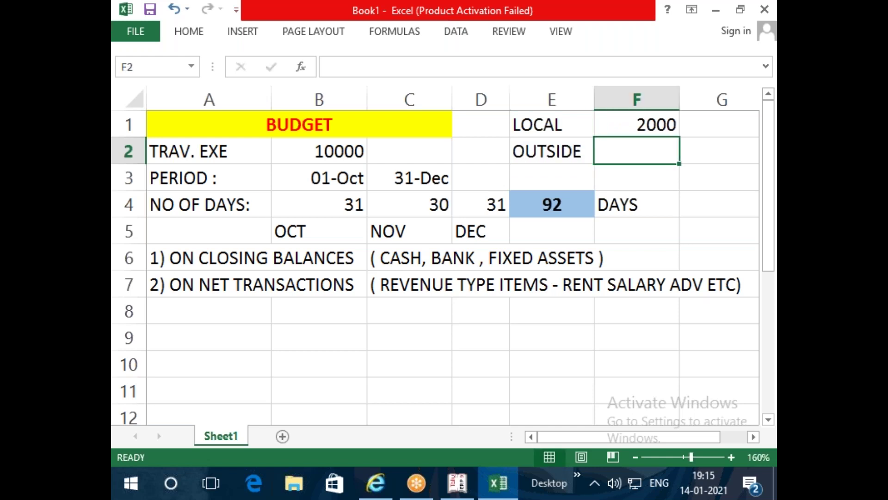
text(8000)
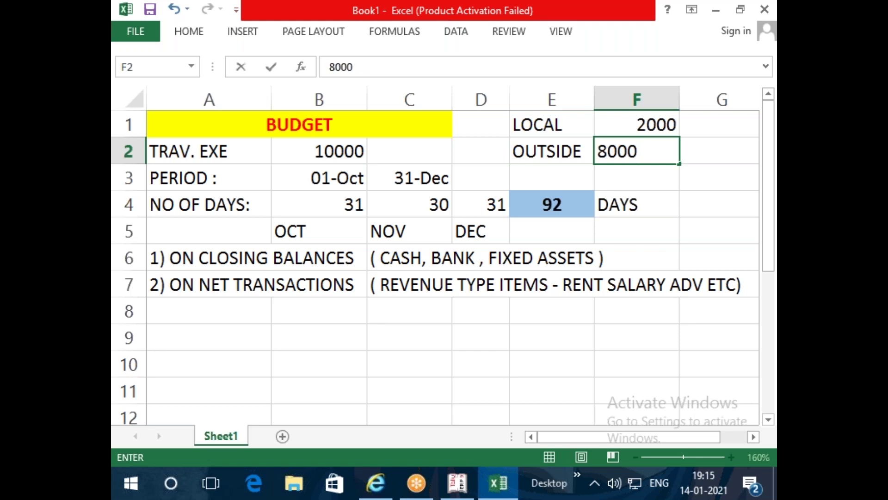
key(Return)
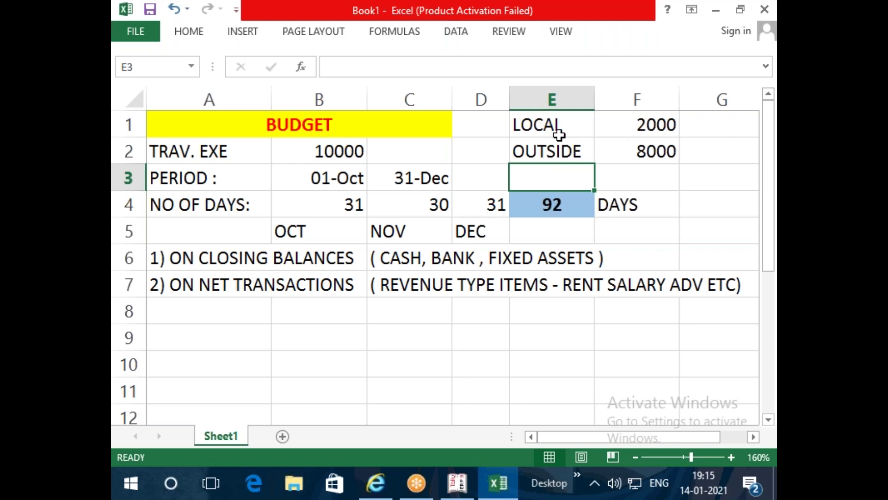
click(652, 134)
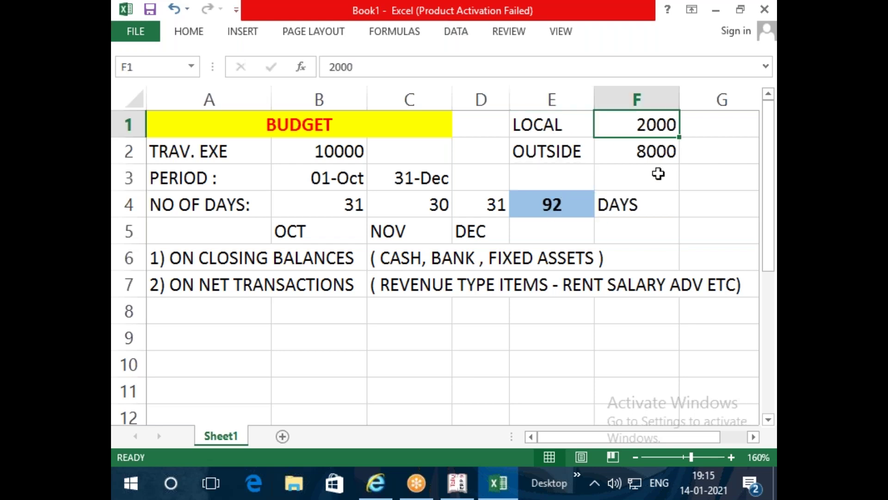
click(564, 176)
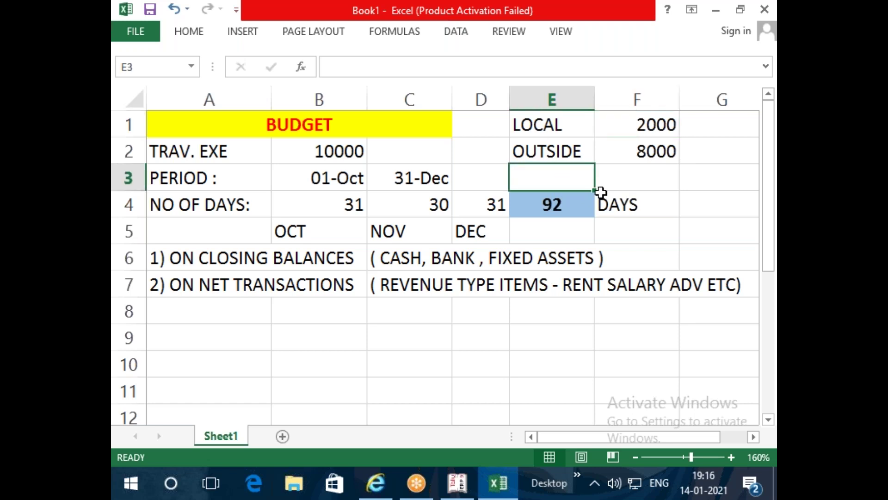
text(=)
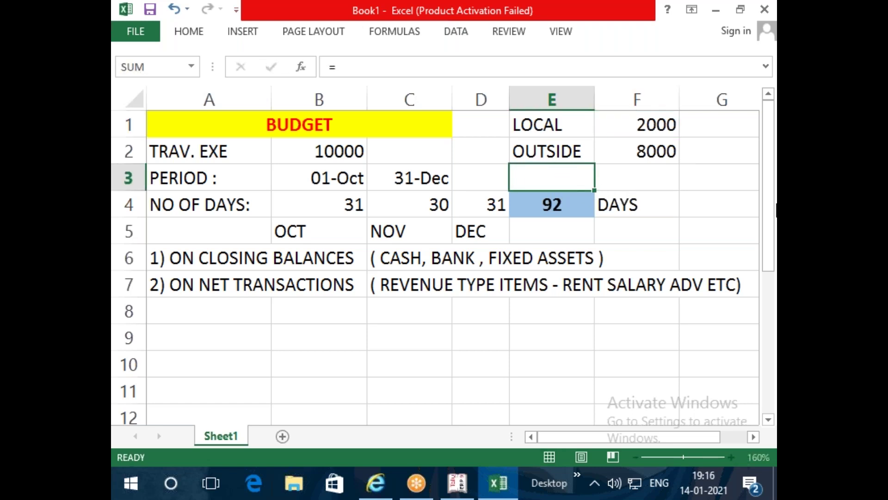
key(Escape)
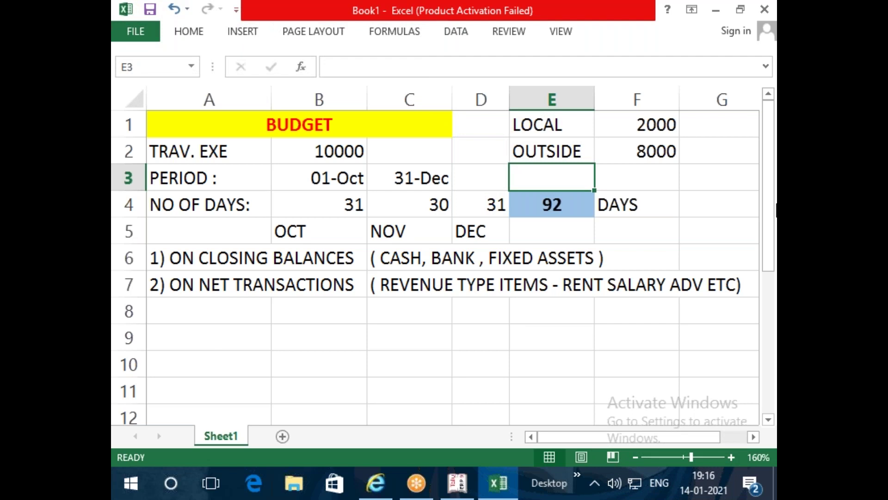
Calculate the one-day value of the LOCAL budget in G1 by dividing its amount by the total days, =F1/E4.
click(755, 437)
click(500, 129)
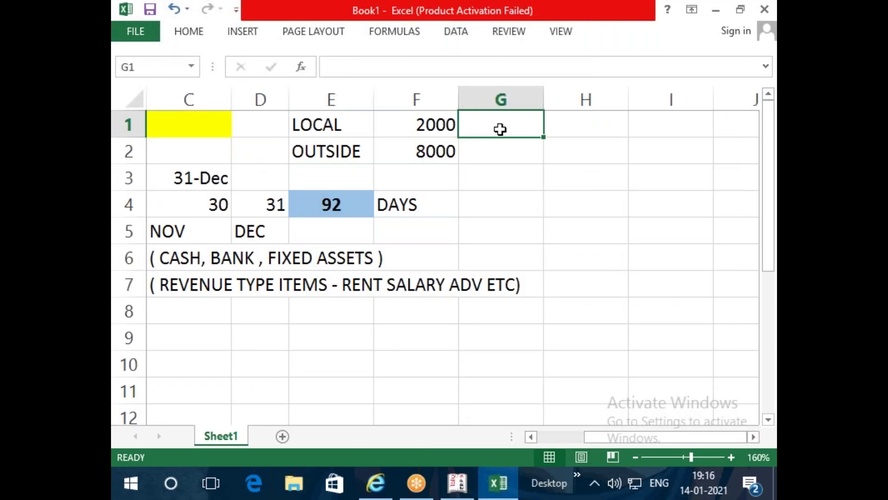
text(=)
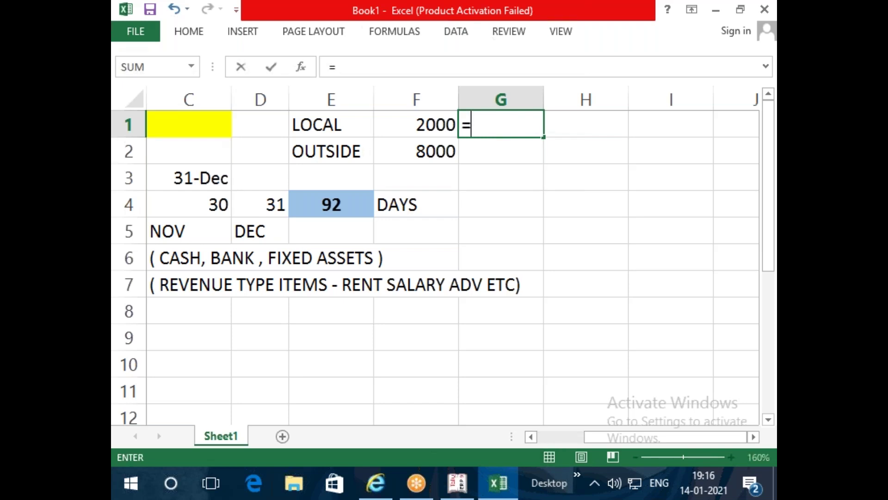
click(429, 124)
text(/)
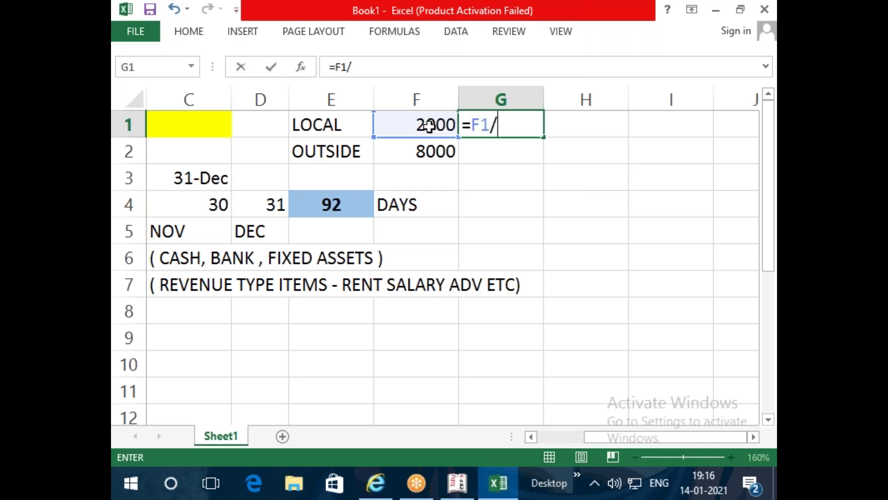
click(335, 211)
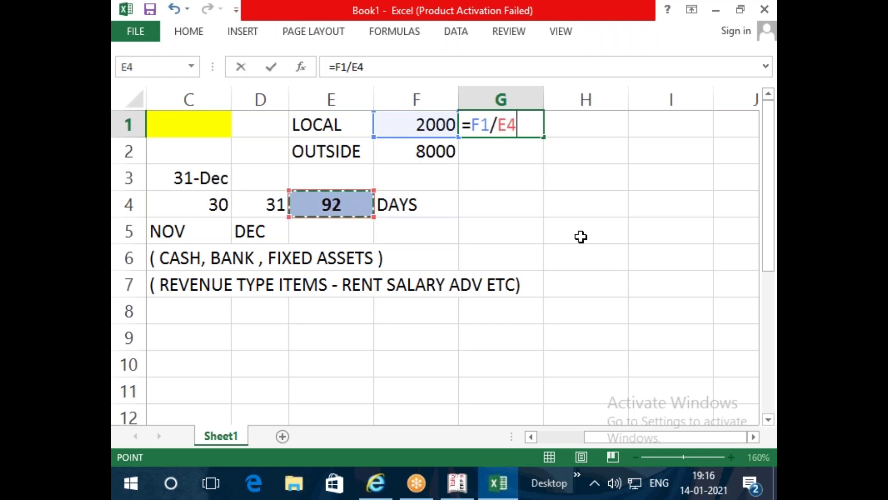
key(Return)
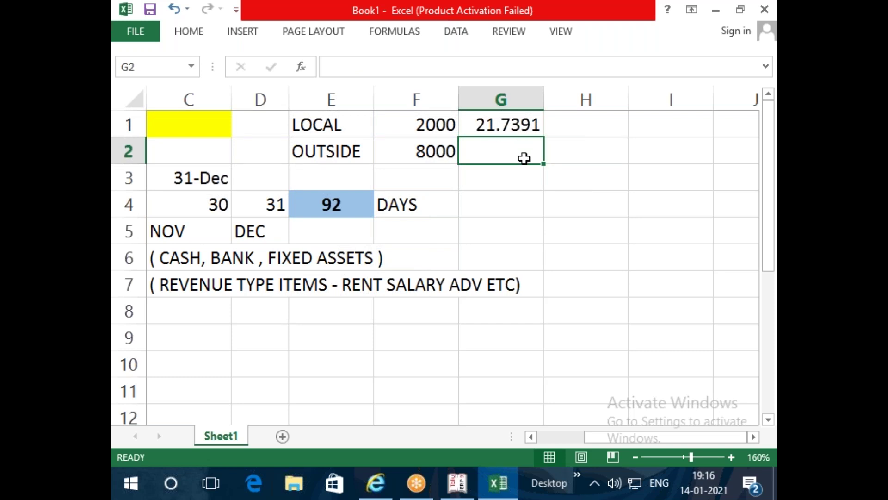
Fill the G1 formula down to G2 and correct its divisor so that it reads =F2/E4.
click(523, 124)
drag(544, 136, 543, 162)
click(577, 178)
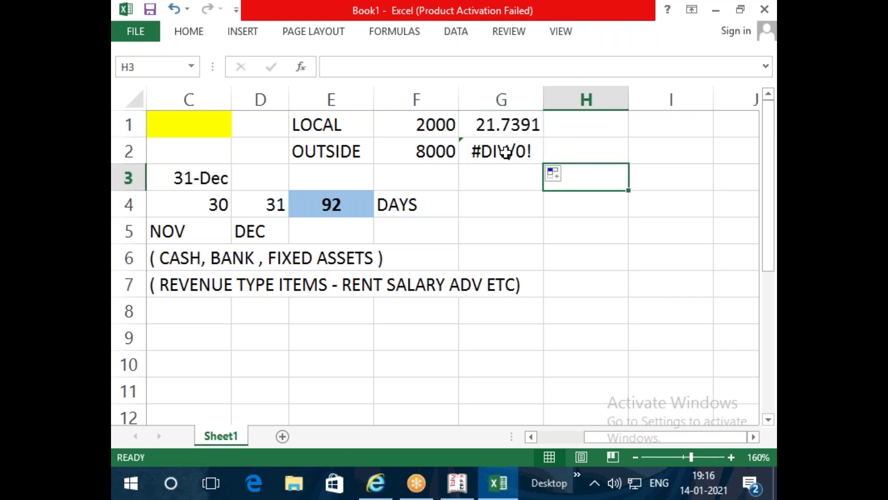
double_click(506, 151)
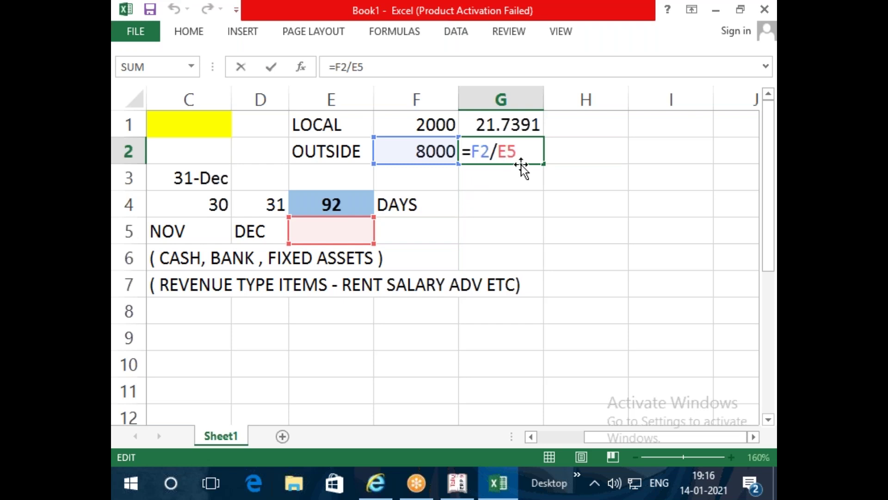
key(BackSpace)
text(4)
key(Return)
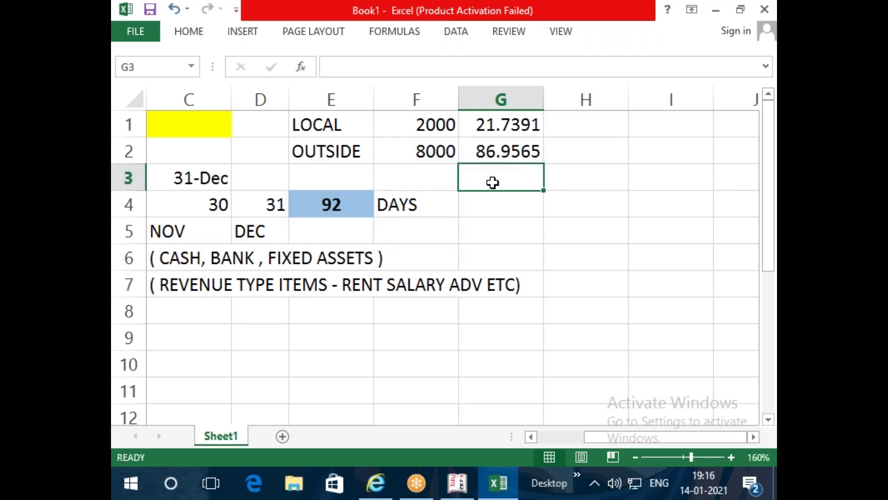
click(507, 123)
double_click(507, 124)
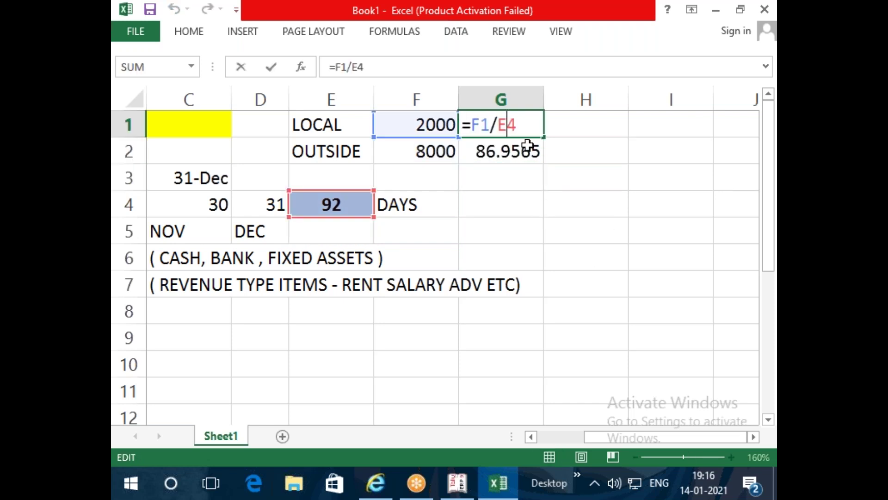
key(Escape)
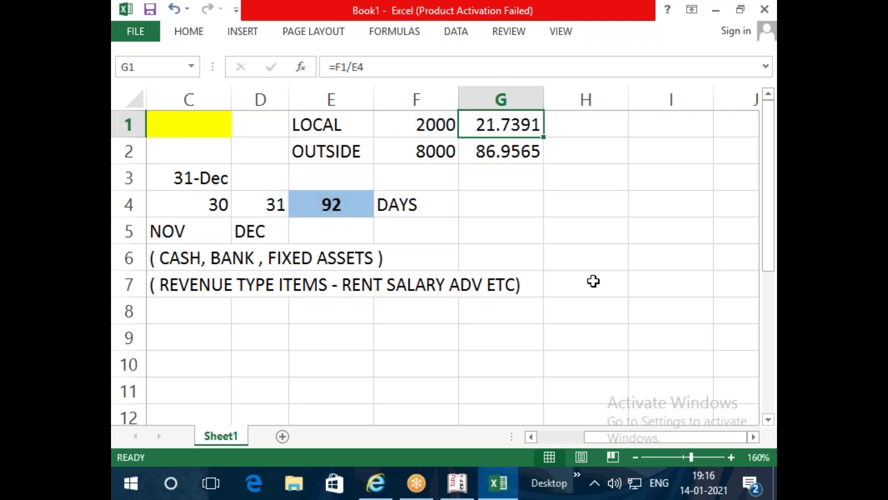
Make the total-days reference in G1 absolute so the formula reads =F1/$E$4.
double_click(522, 127)
key(F4)
key(Return)
Clear G2 and fill the G1 formula with the absolute reference down into it for the OUTSIDE budget.
click(548, 151)
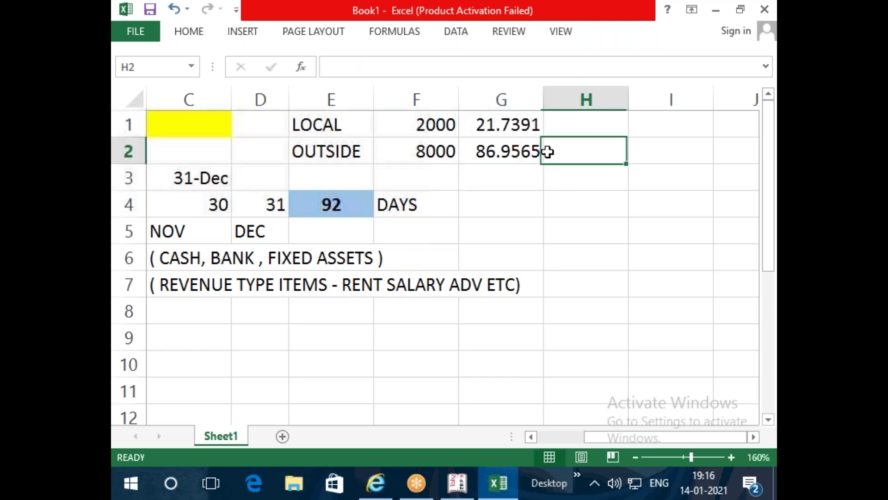
key(Left)
key(Delete)
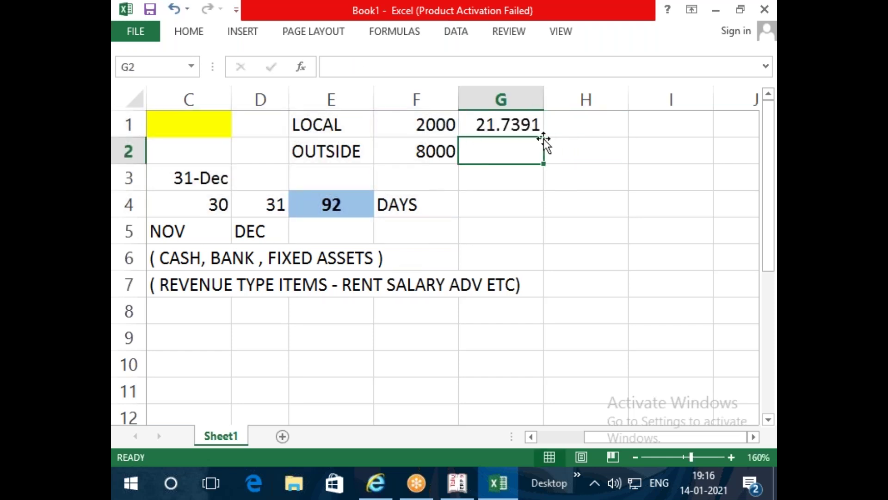
click(522, 120)
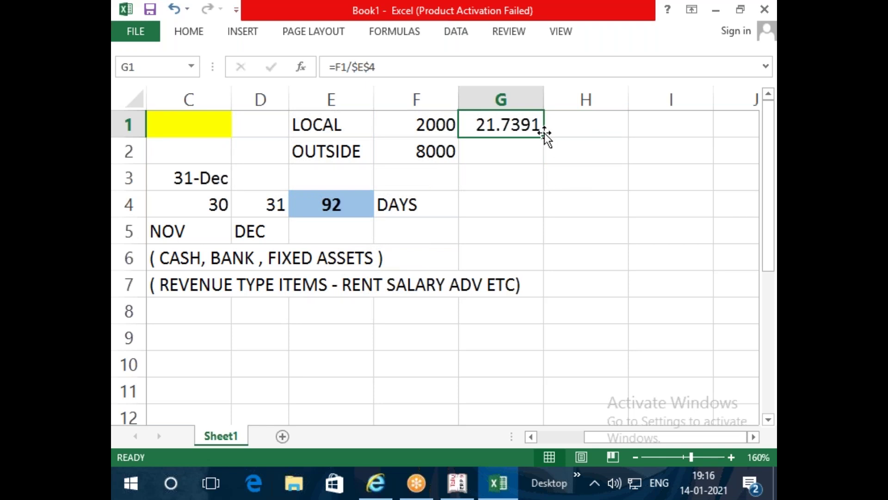
drag(543, 137, 546, 163)
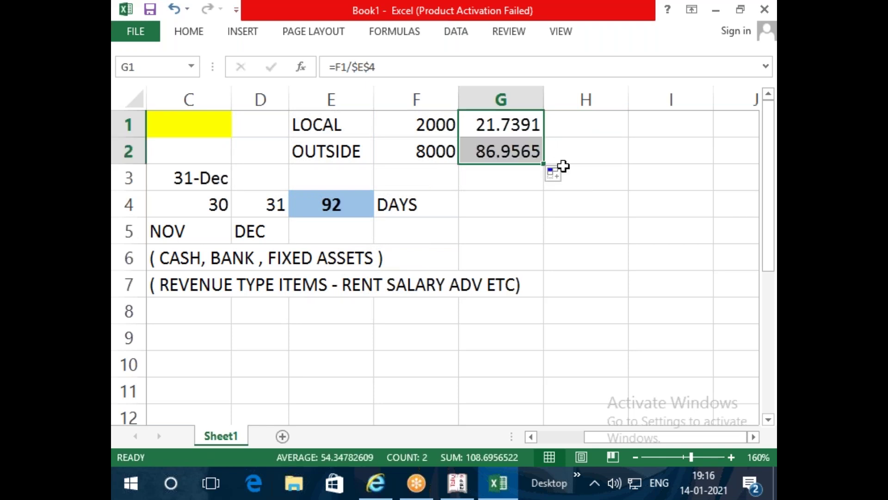
click(493, 151)
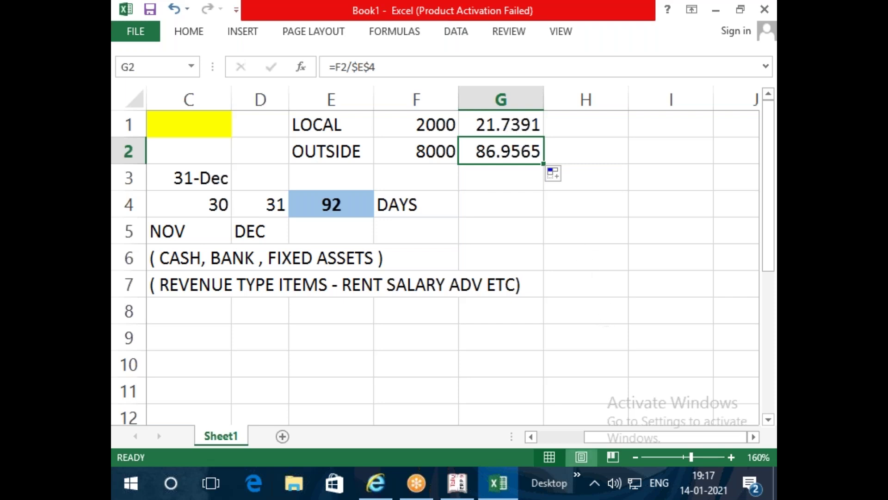
Narrow column B slightly so that columns A to G fit in view together.
drag(657, 439, 655, 436)
click(656, 437)
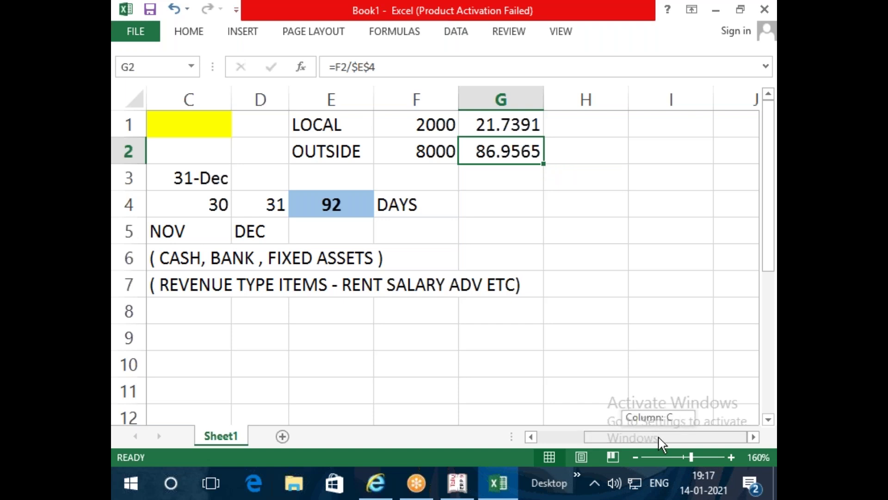
click(555, 354)
drag(656, 436, 590, 442)
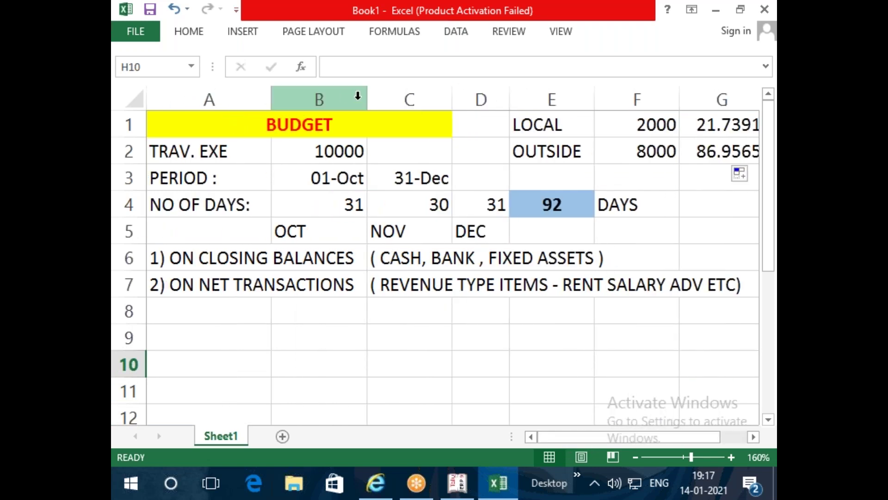
drag(369, 93, 354, 96)
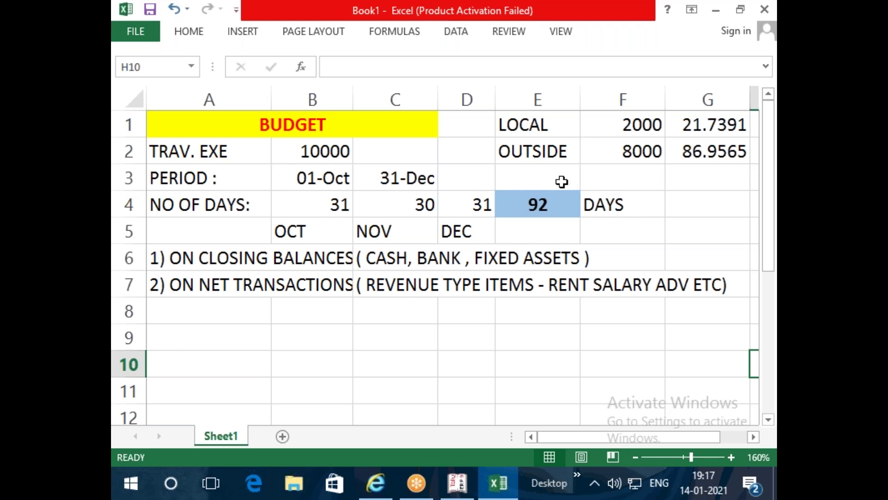
Calculate the LOCAL travel budget for October in G4 by multiplying the daily amount by October's days, =G1*B4.
click(715, 124)
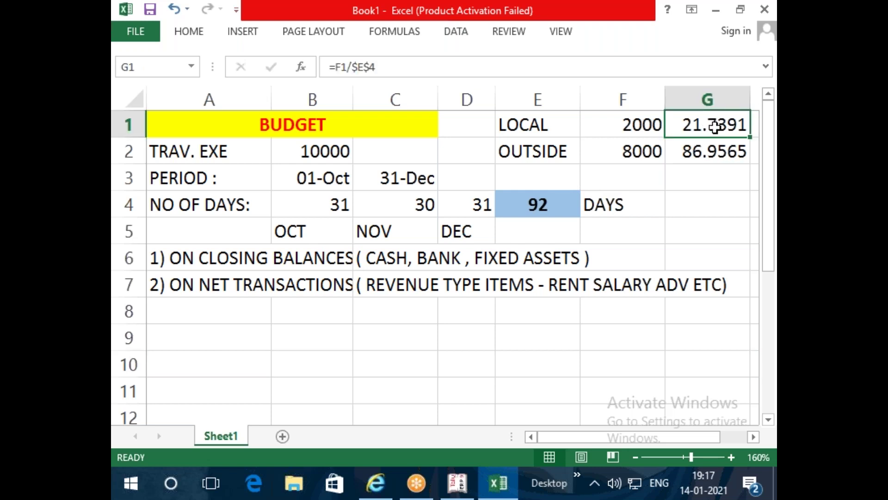
click(718, 155)
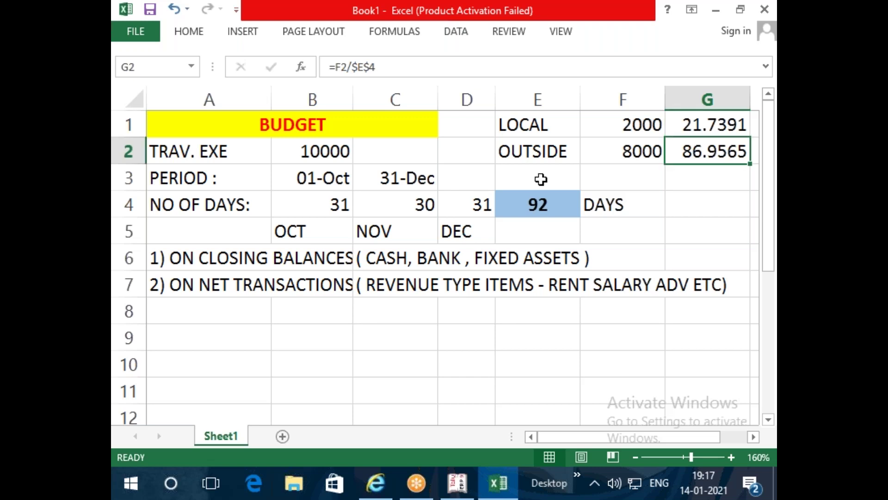
click(679, 202)
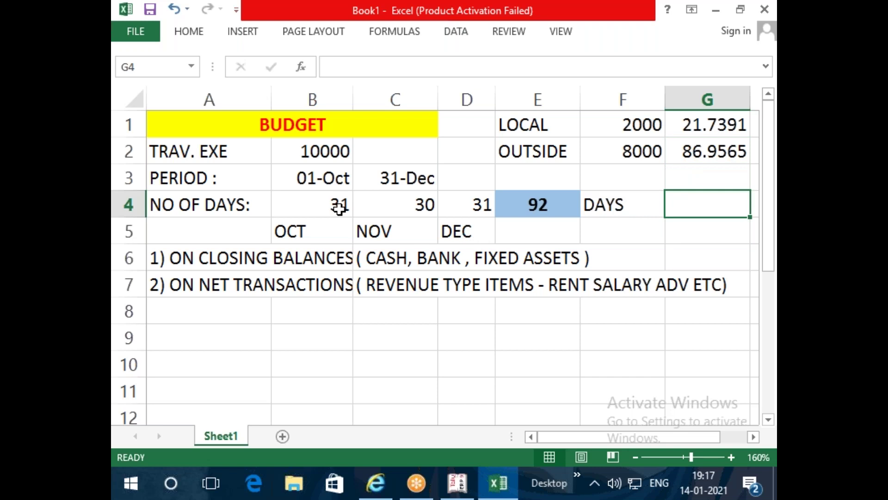
text(=)
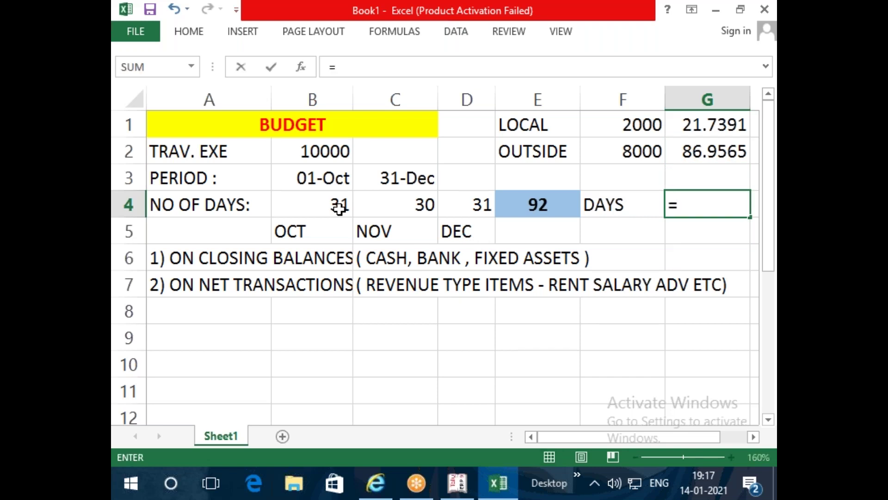
click(698, 135)
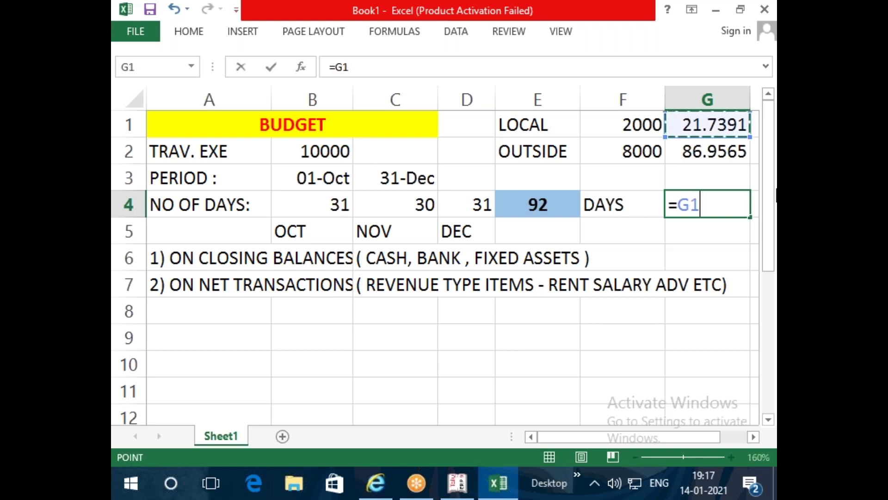
text(*)
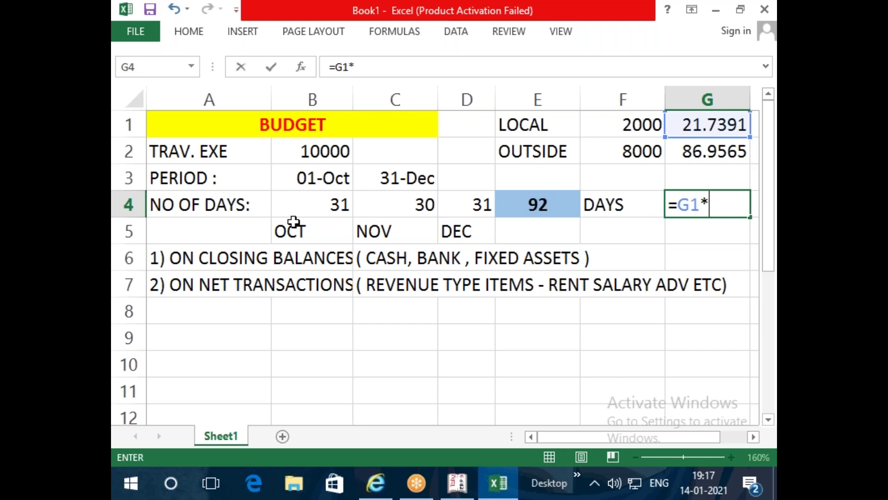
click(317, 207)
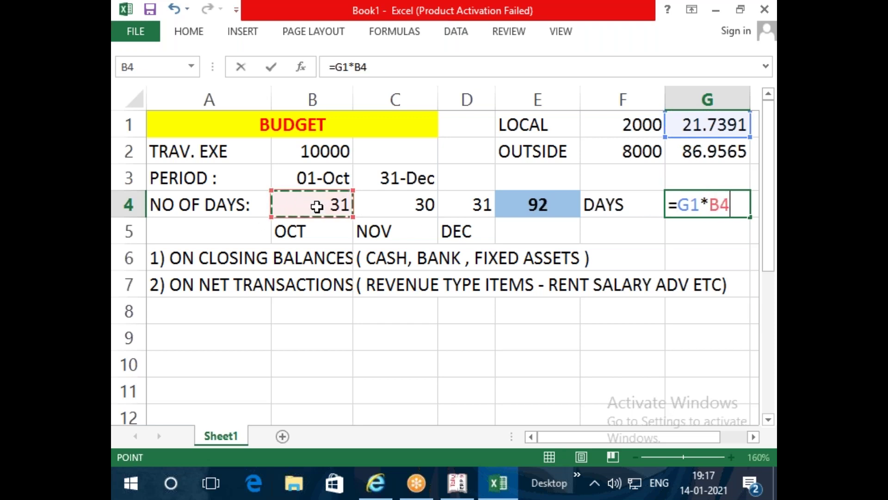
key(Return)
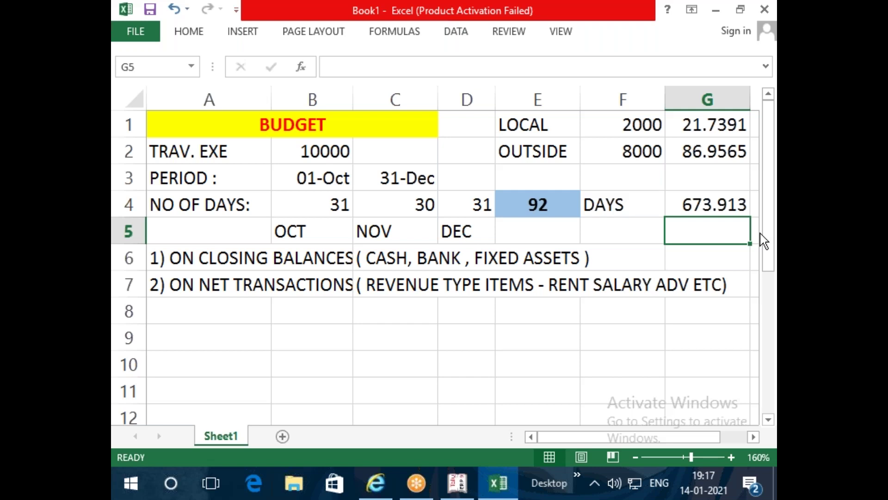
Calculate the LOCAL travel budget for November in G5 with the formula =G1*C4.
text(-)
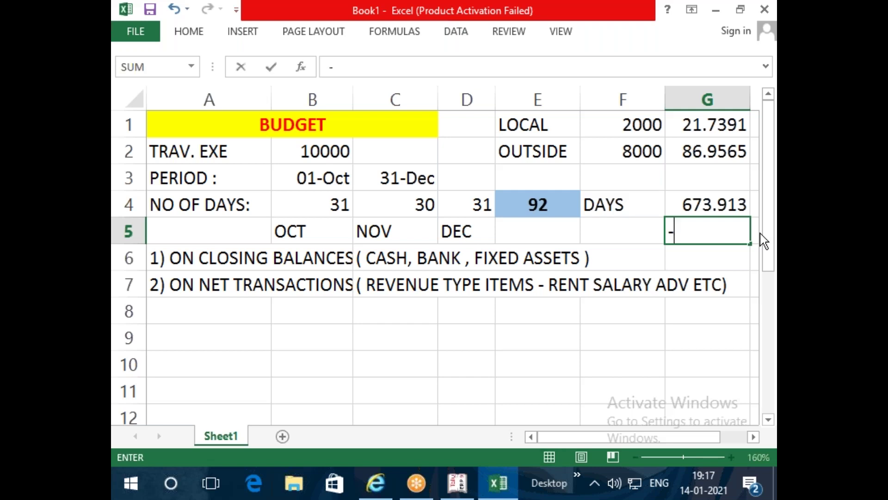
key(BackSpace)
text(=)
click(713, 124)
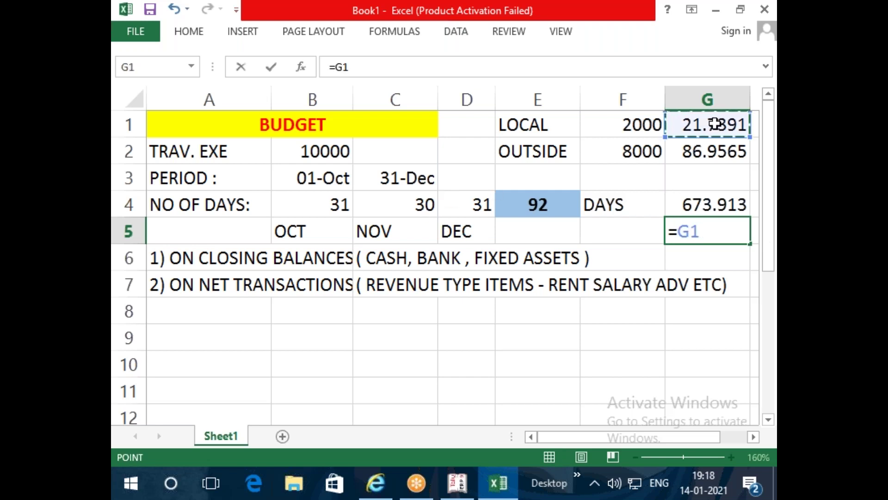
text(*)
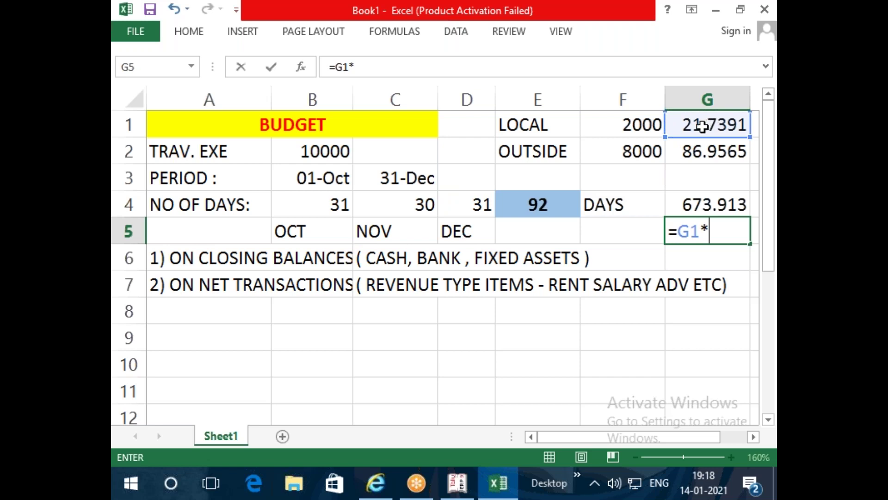
click(399, 208)
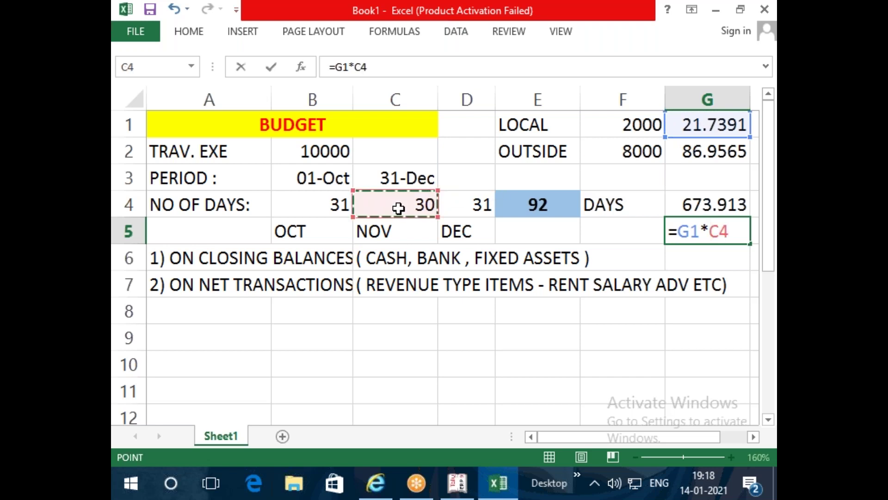
key(Return)
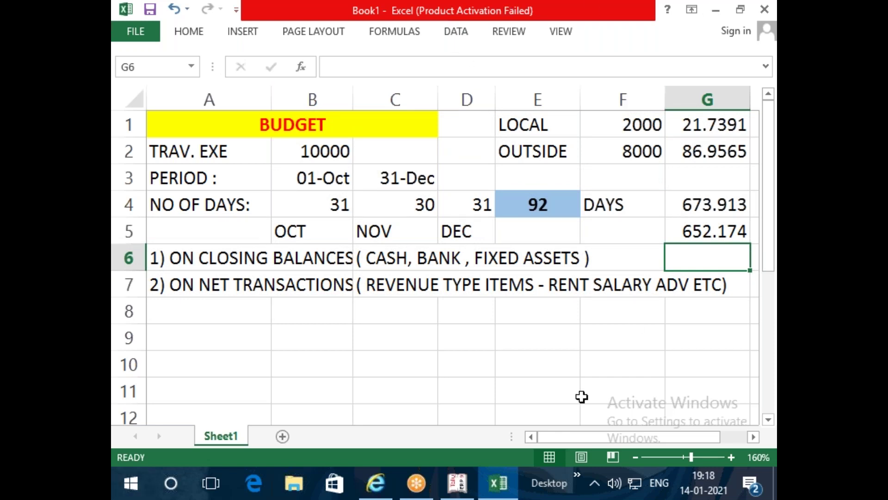
Switch to Tally.ERP 9 and allocate 550 of TRAVELLING EXP to the LOCAL cost centre under Primary Cost Category.
click(462, 486)
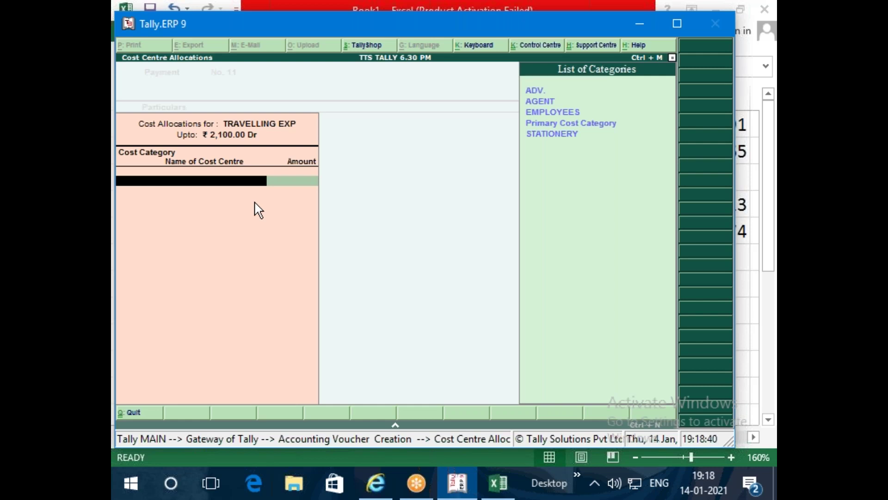
key(Up)
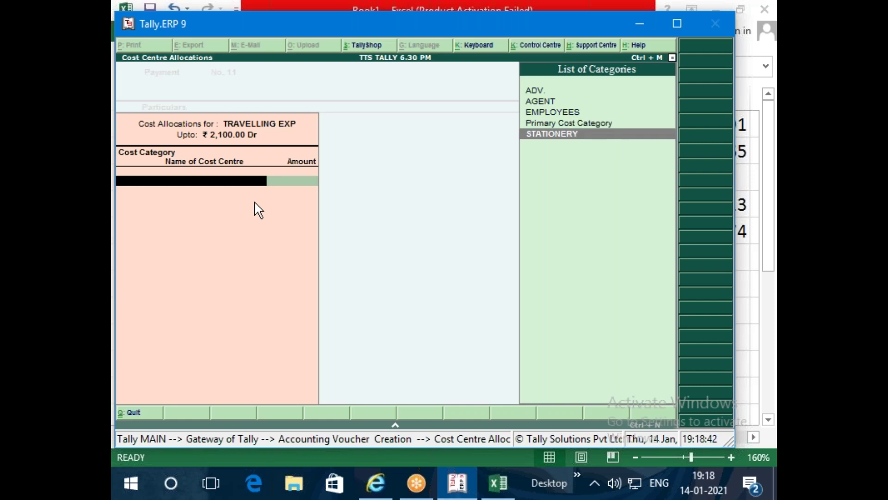
key(Up)
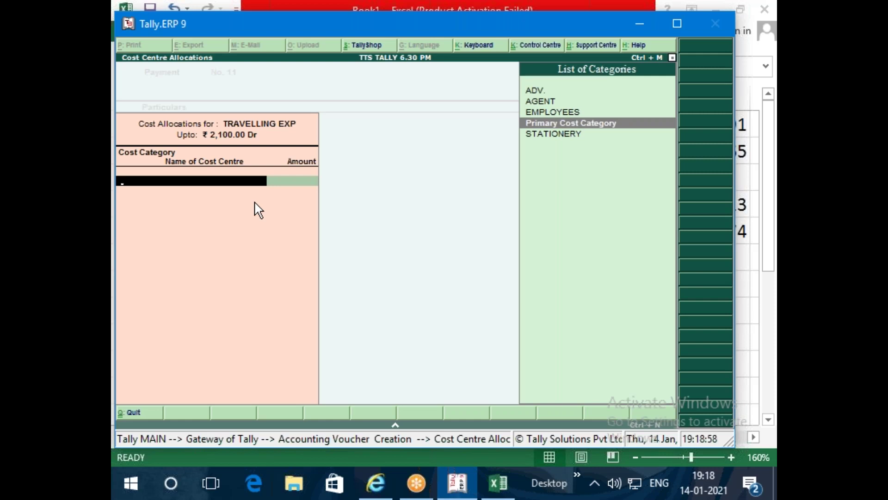
key(Return)
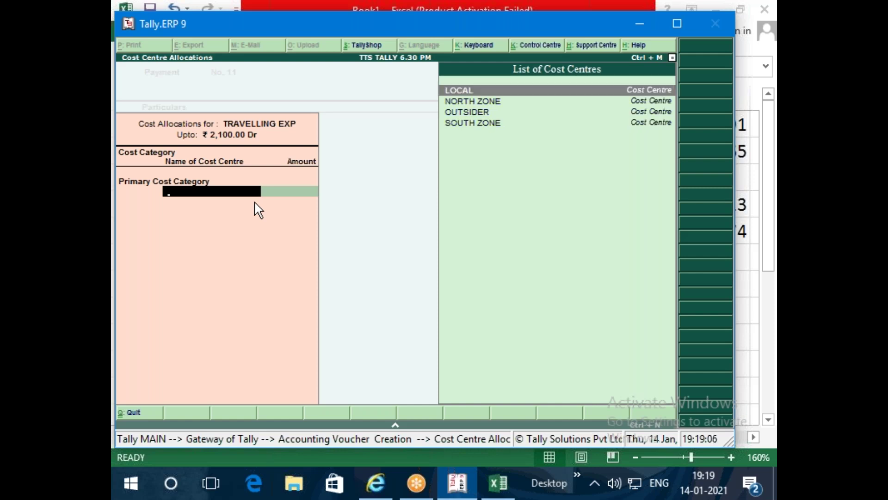
key(Return)
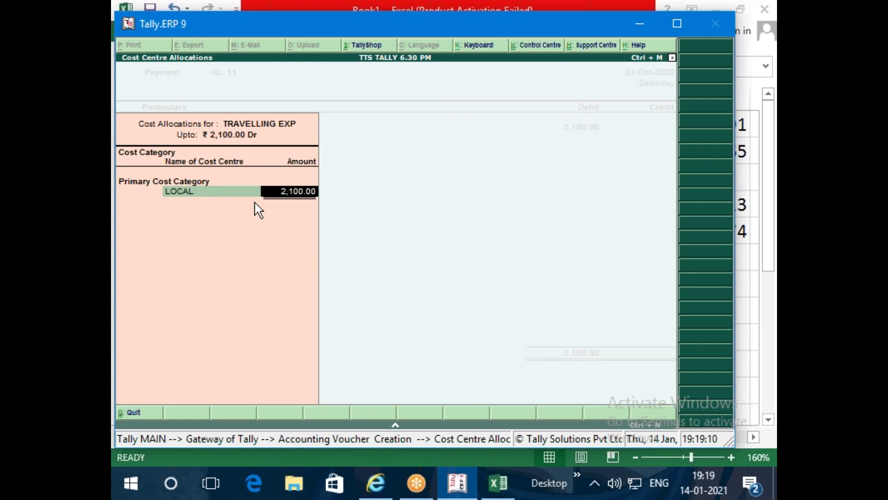
text(550)
key(Return)
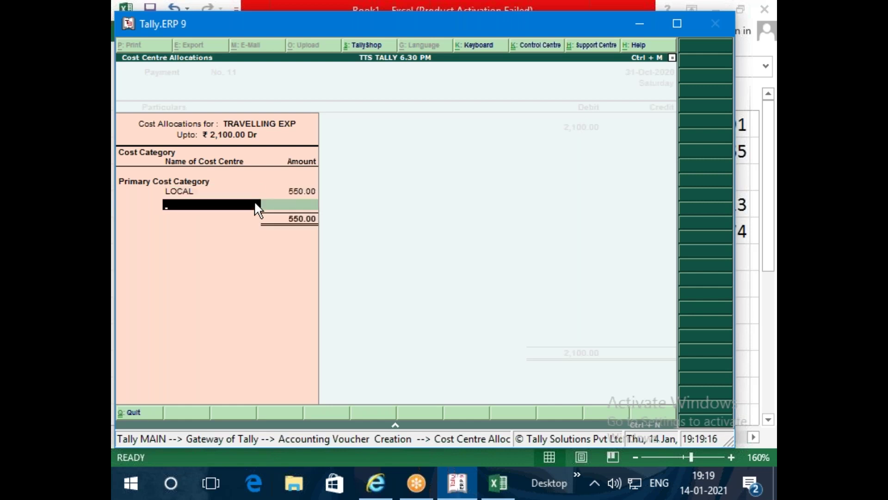
Allocate 1,550 of TRAVELLING EXP to the OUTSIDER cost centre and complete the cost centre allocation.
text(O)
key(Return)
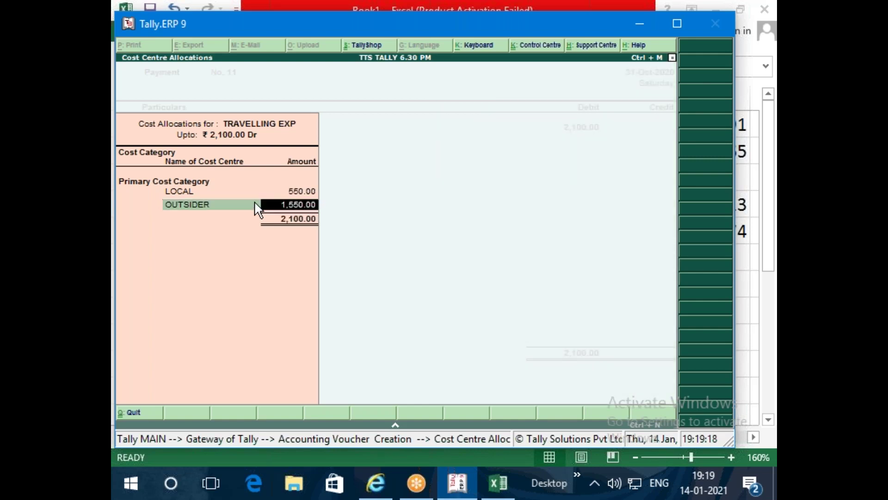
text(1550)
key(Return)
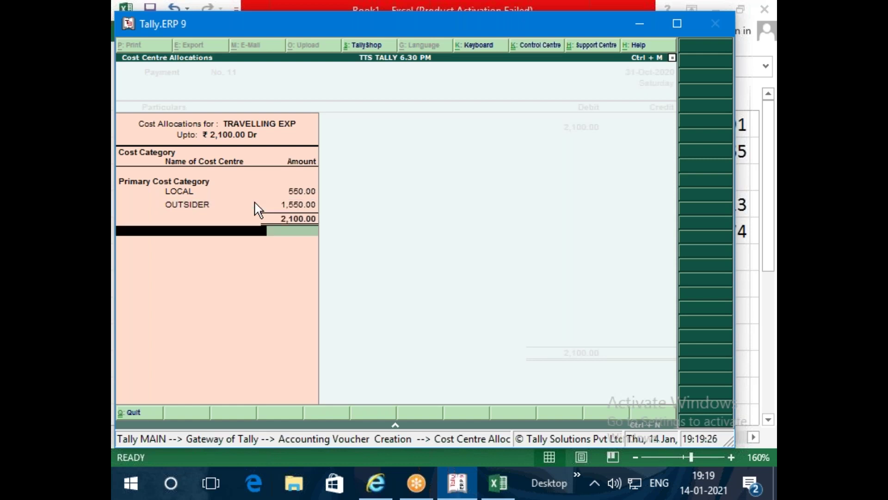
key(Return)
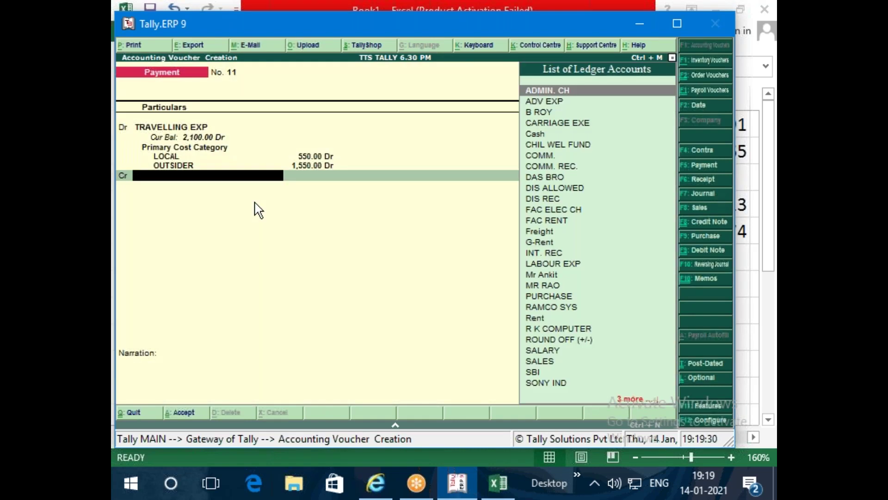
Credit the 2,100 travelling payment to Cash, save the voucher without a narration and leave voucher creation.
text(C)
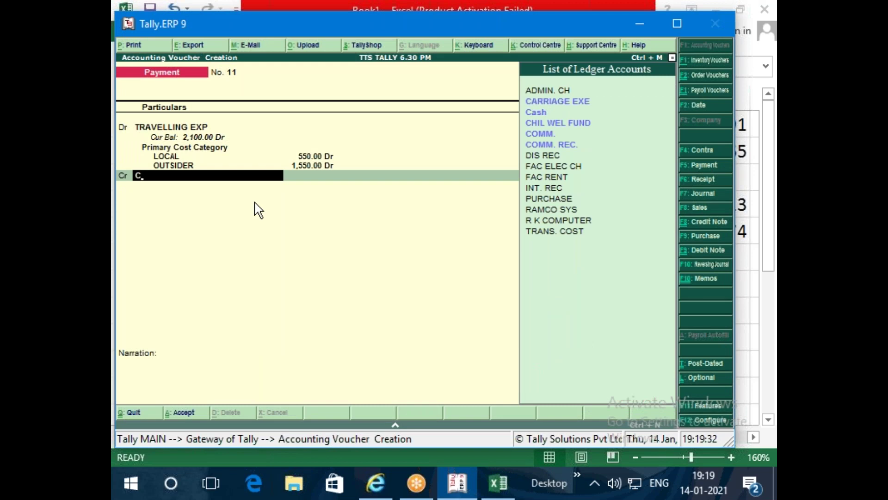
key(Down)
key(Down)
key(Return)
key(Return)
key(Return)
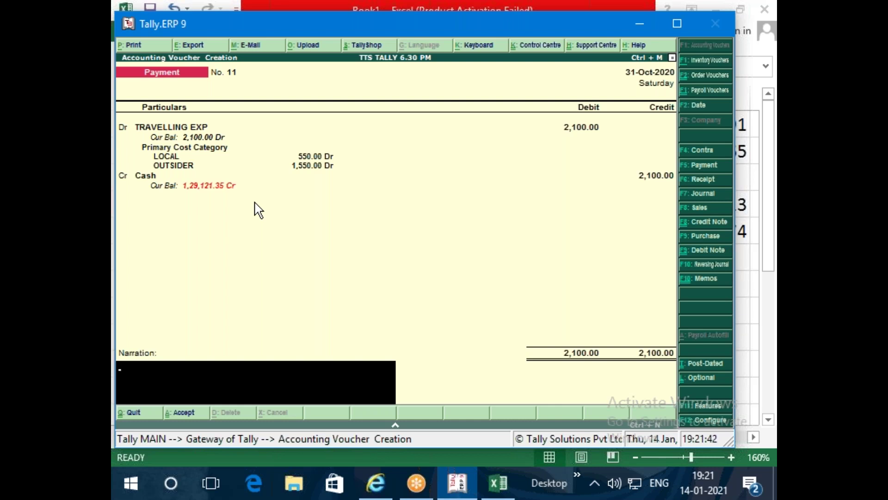
key(Return)
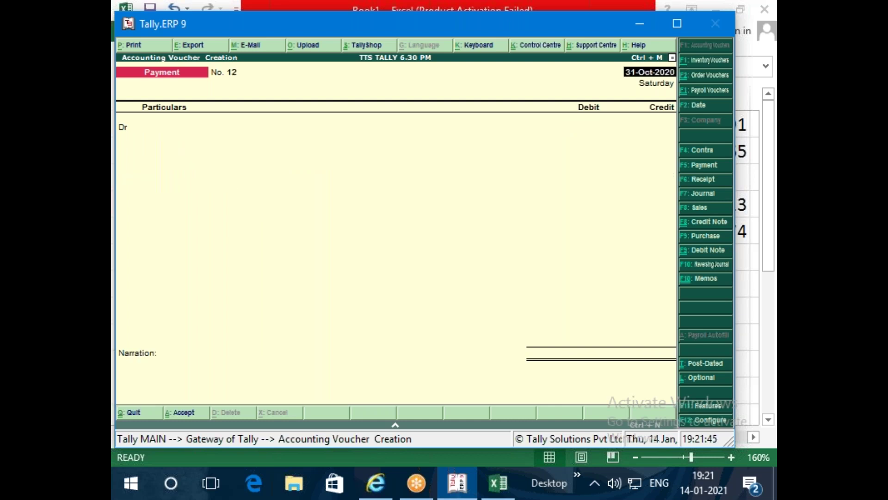
key(Escape)
key(y)
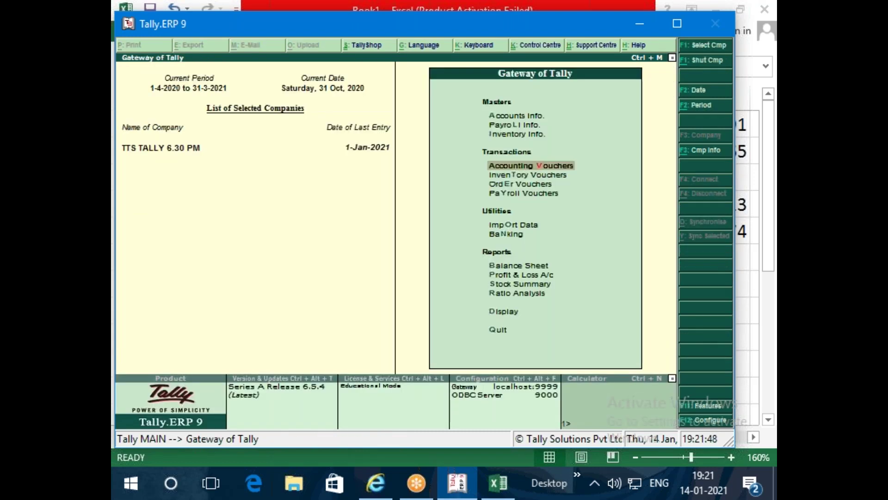
Switch to Excel and review the LOCAL and OUTSIDE amounts in F1 and F2 and the daily rate formula in G1.
click(499, 484)
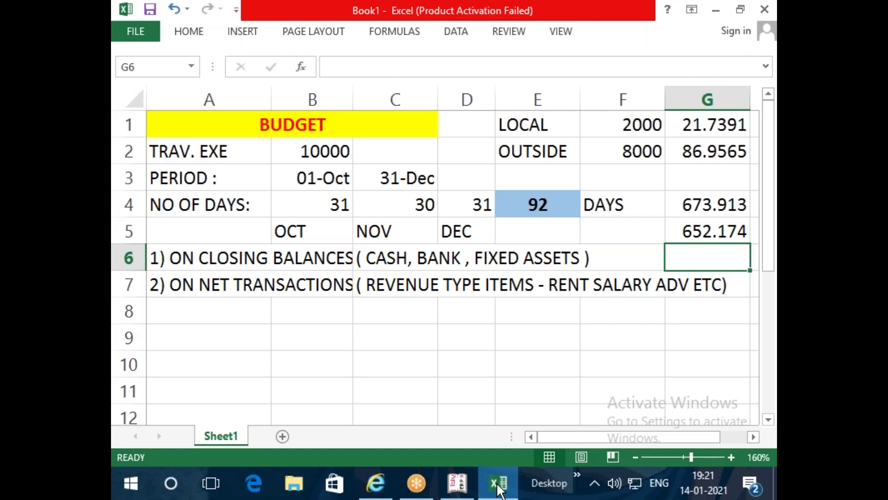
click(657, 128)
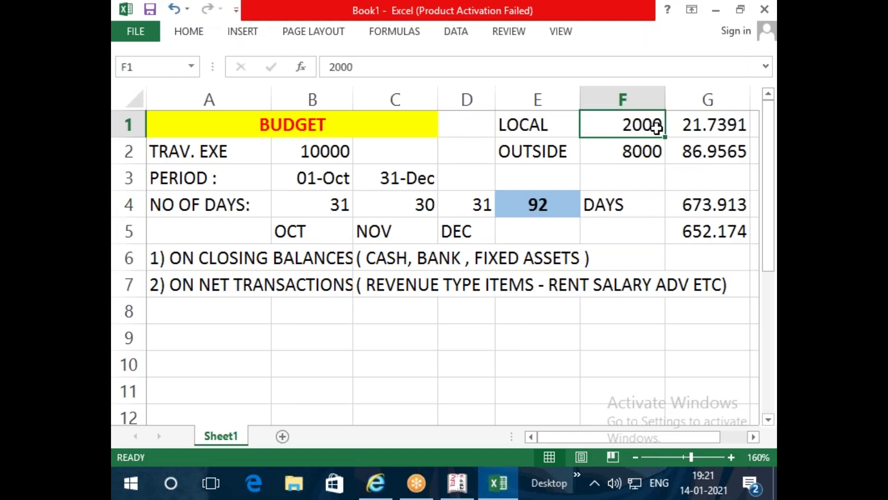
click(646, 151)
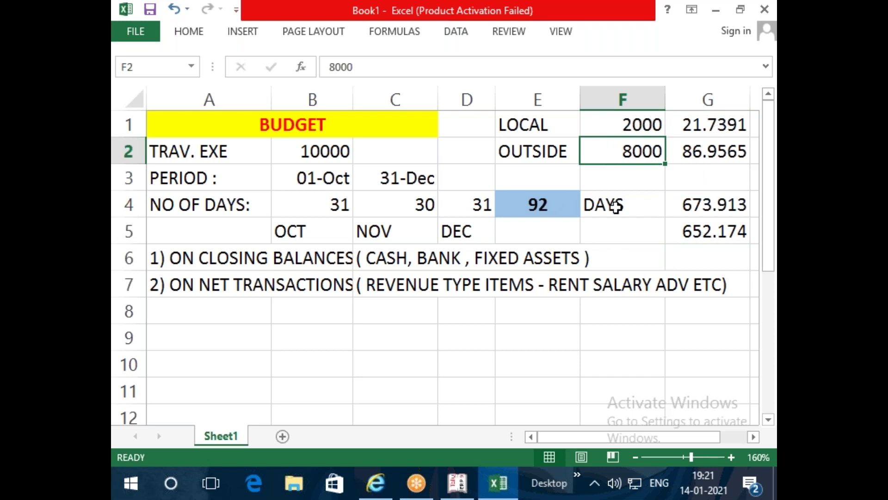
click(701, 131)
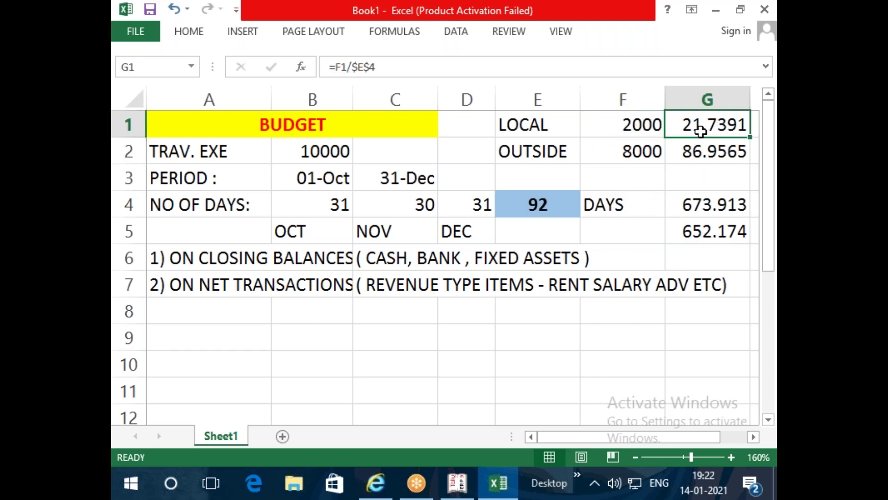
double_click(701, 131)
key(Escape)
Highlight the daily rates in G1:G2 with a yellow fill and make them bold and italic.
drag(709, 125, 711, 152)
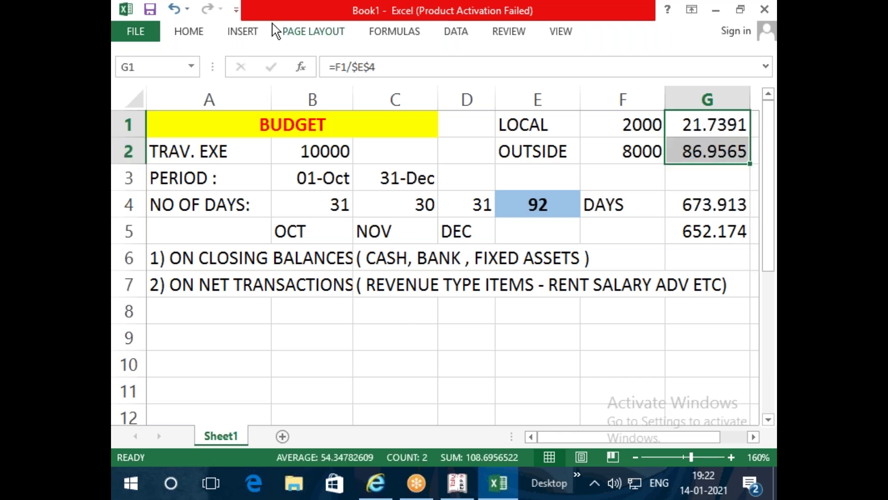
click(184, 39)
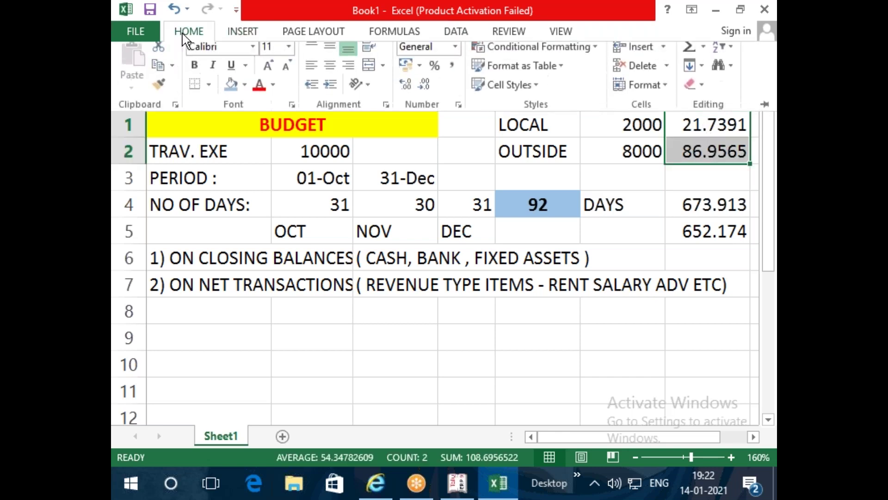
click(246, 91)
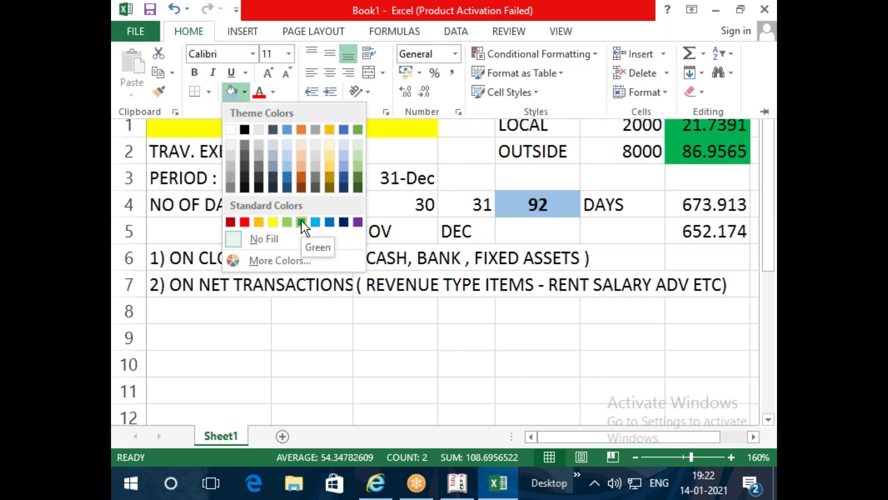
click(289, 222)
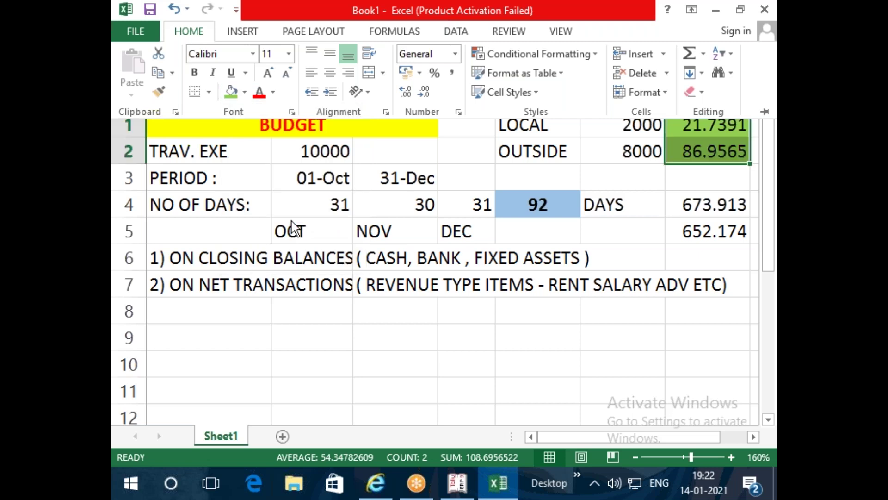
click(244, 92)
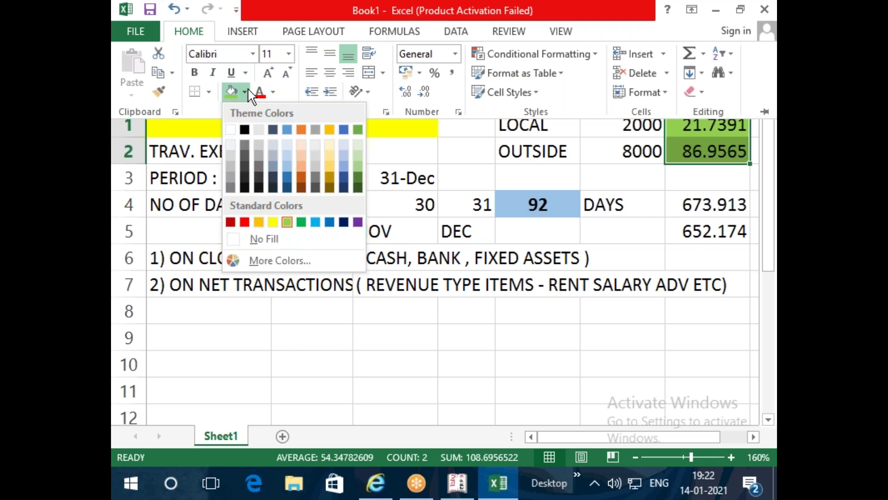
click(273, 222)
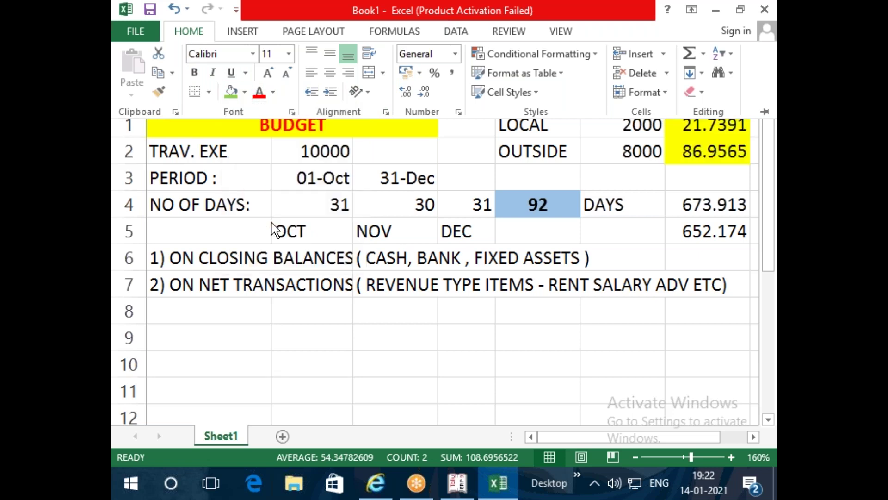
click(195, 73)
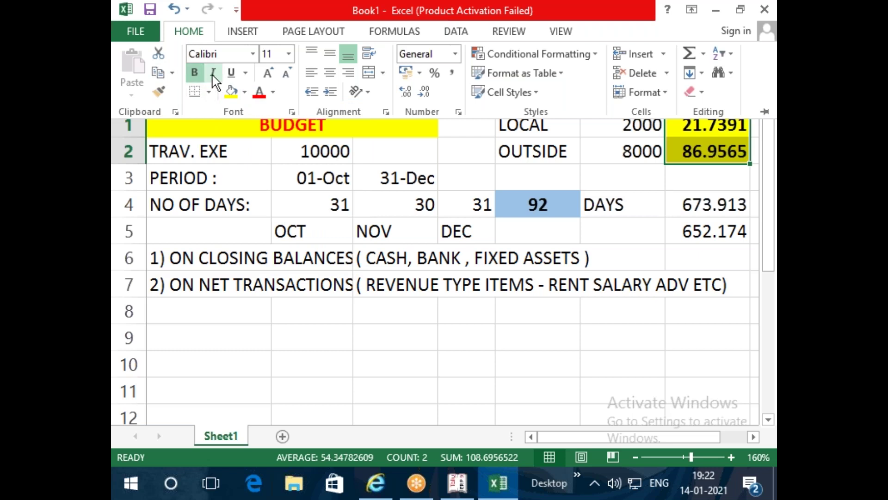
click(213, 73)
key(ctrl+F1)
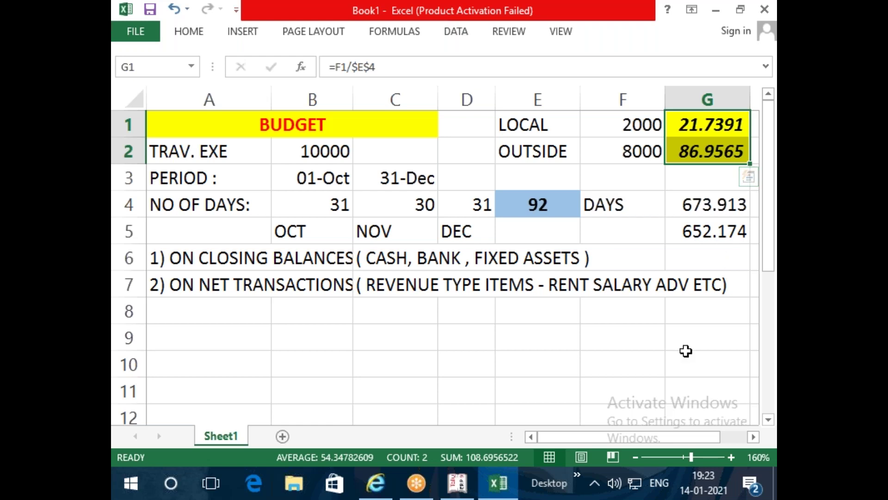
Switch to Tally.ERP 9 and open the cost centre reports among the statements of accounts.
click(463, 478)
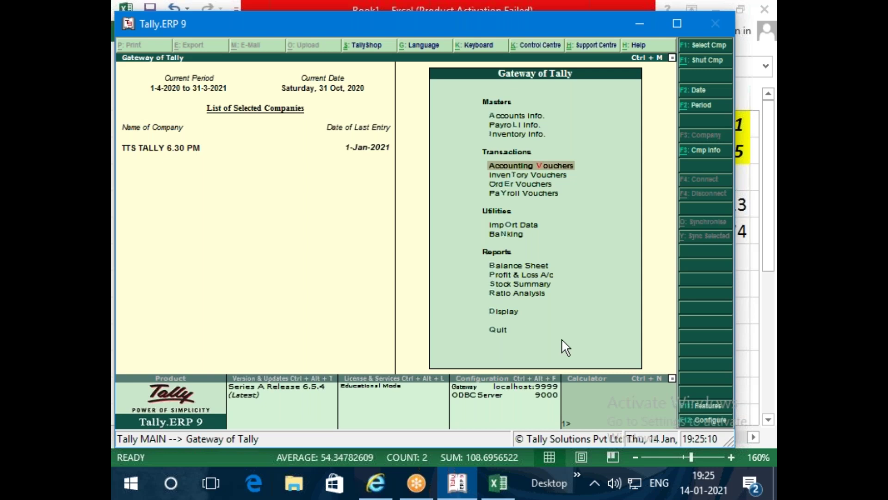
key(d)
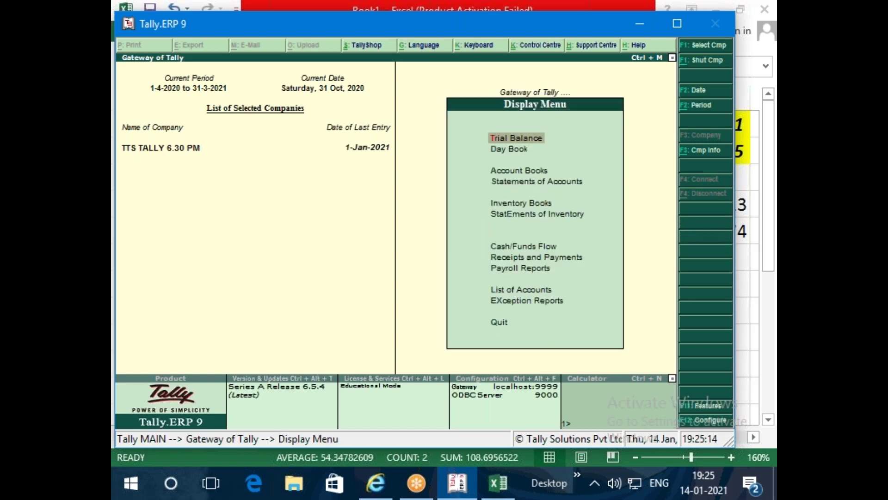
key(Down)
key(Down)
key(Down)
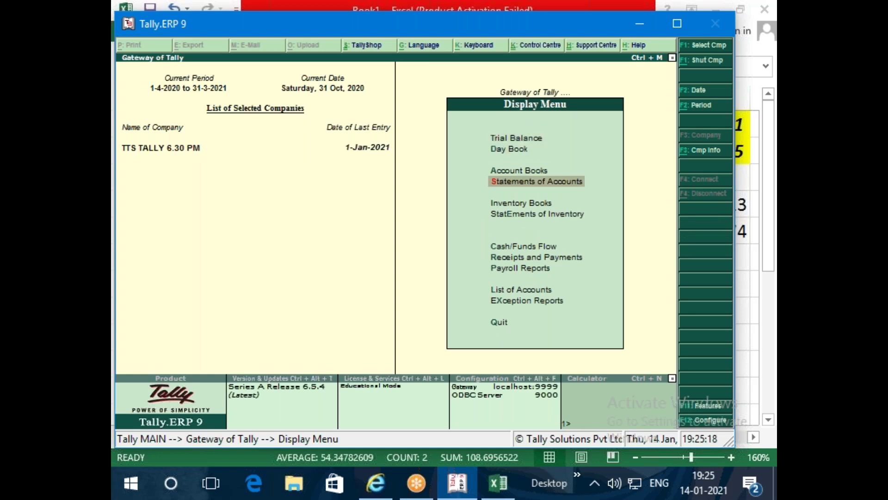
key(Return)
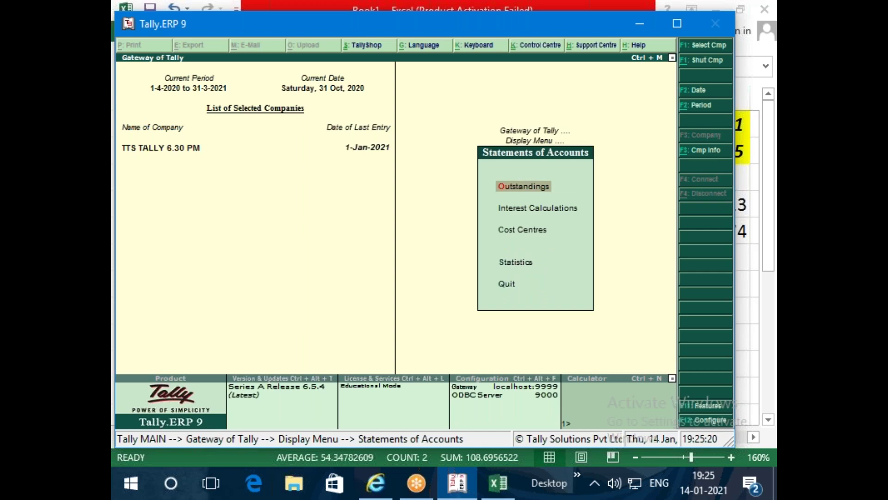
key(Down)
key(Down)
key(Return)
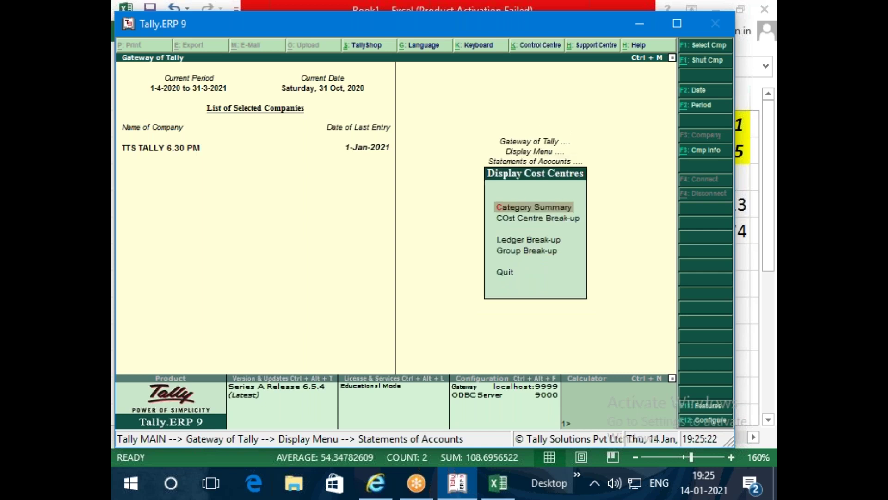
Display the cost centre ledger break-up for the TRAVELLING EXP ledger.
key(Down)
key(Down)
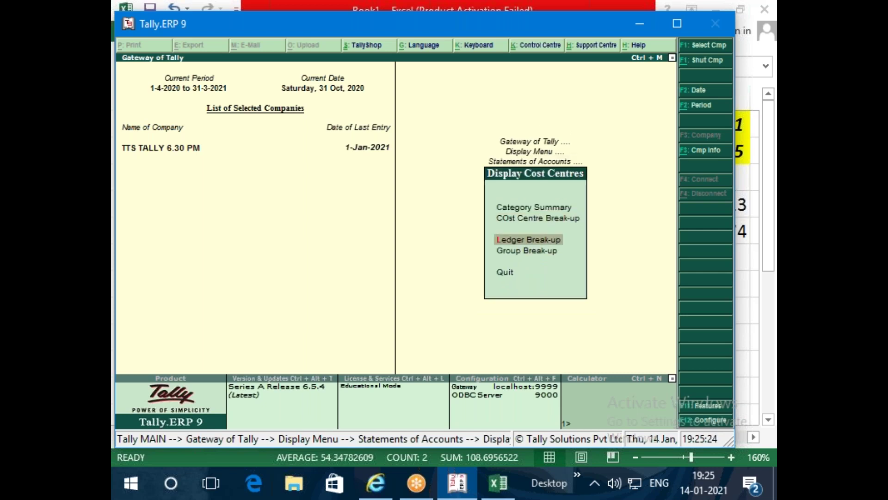
key(Return)
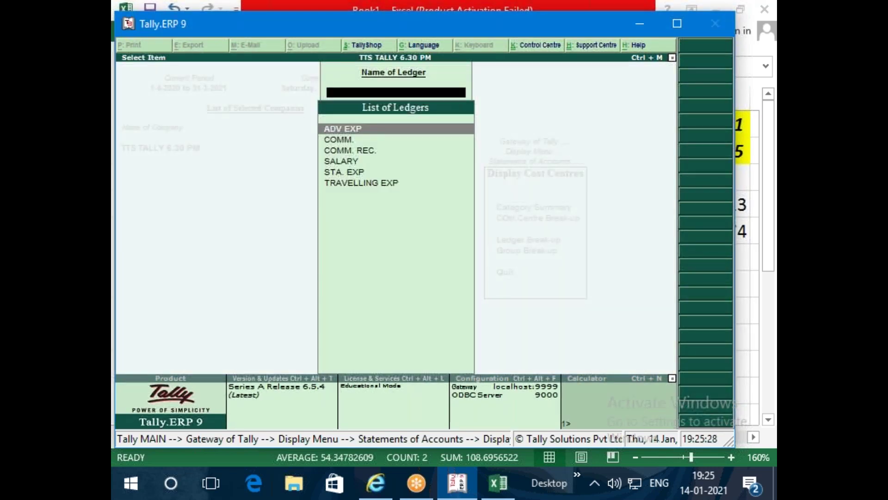
key(Down)
key(Down)
key(Down)
key(Down)
key(Down)
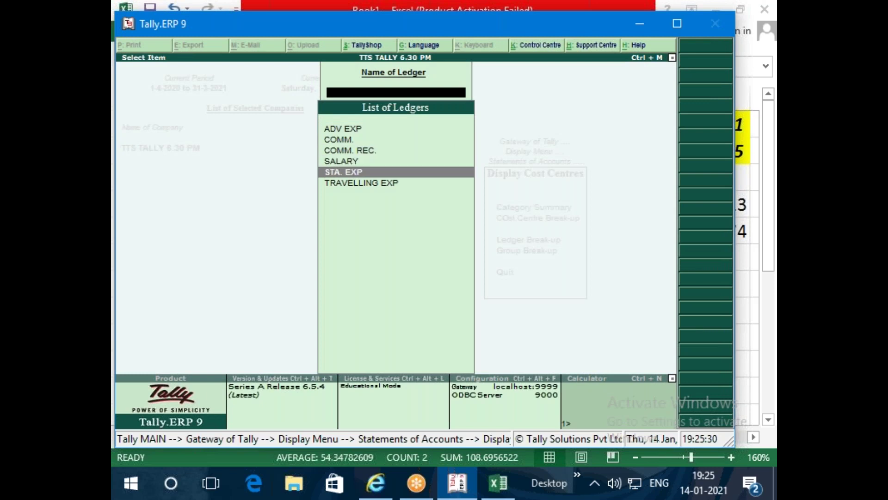
key(Return)
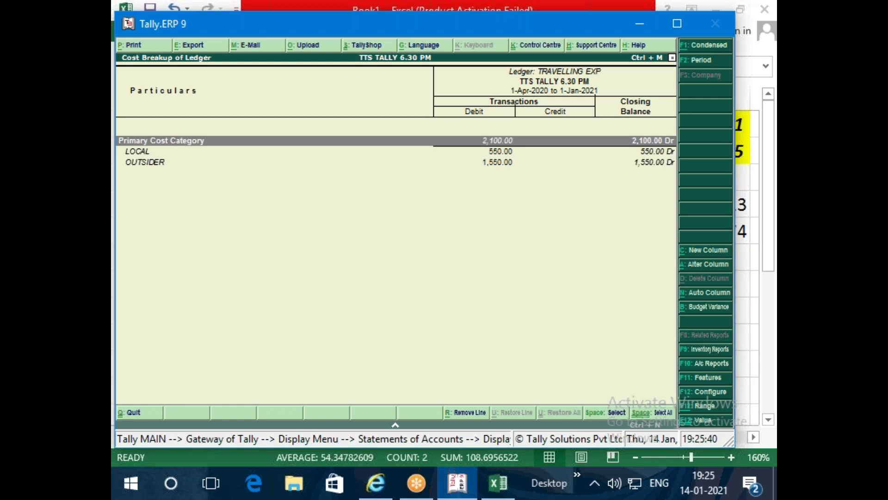
Run a budget variance analysis of the travelling break-up against BUD FOR TRAV EXE and view the Actuals for LOCAL and OUTSIDER.
key(Down)
key(Down)
key(Up)
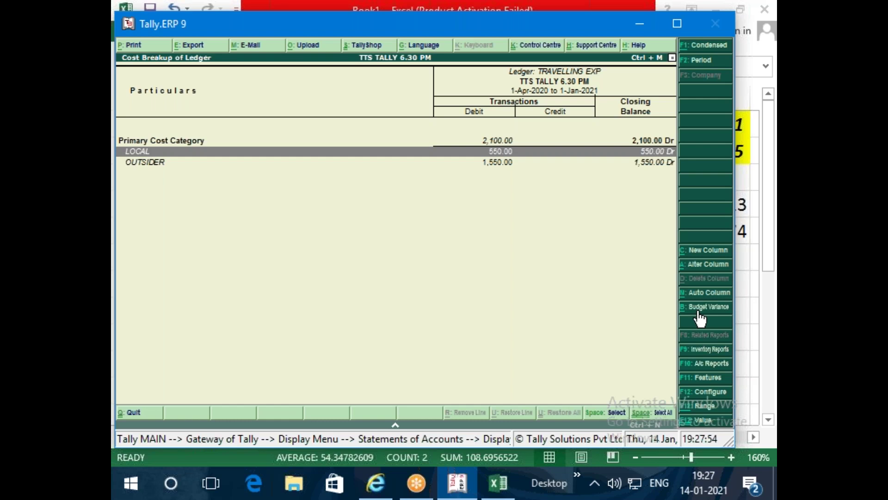
click(700, 312)
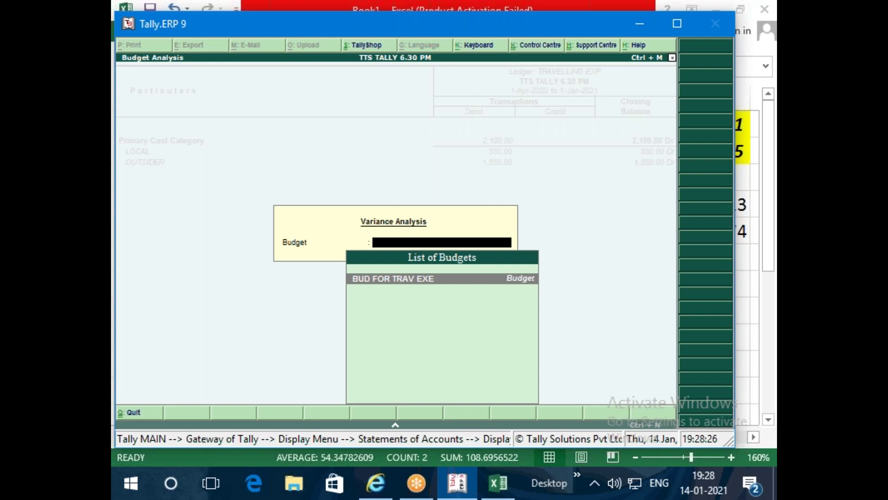
key(Escape)
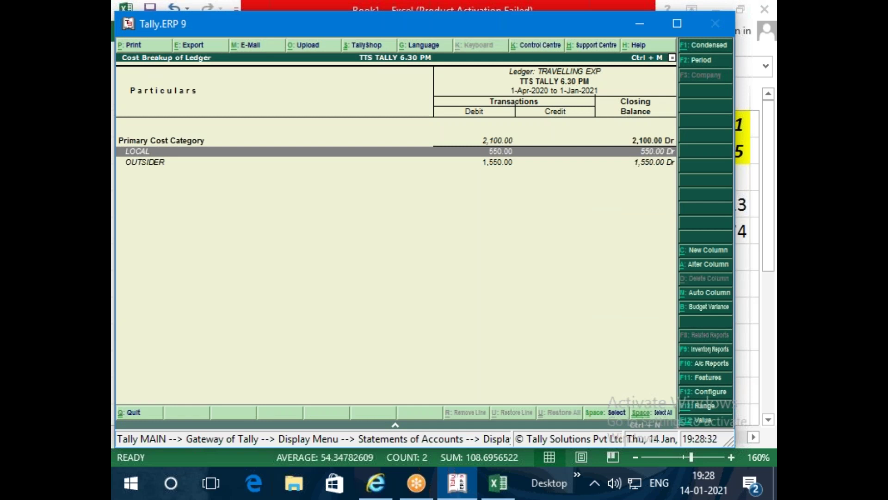
key(alt+b)
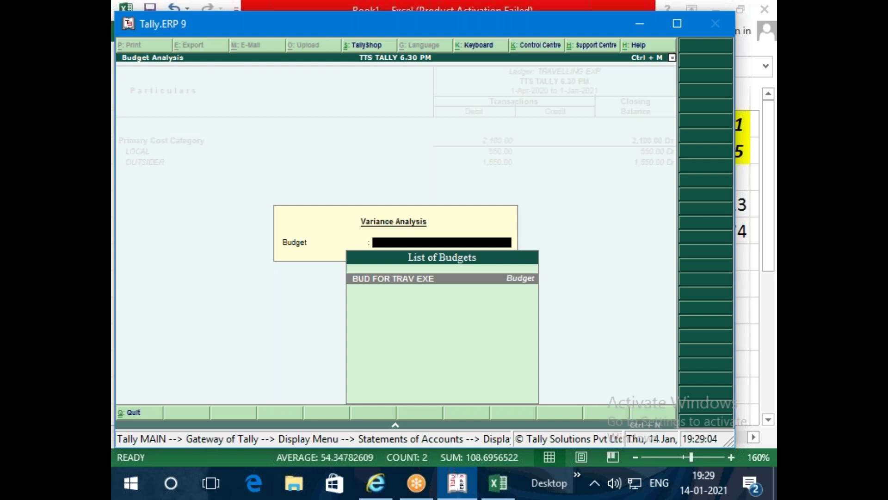
key(Return)
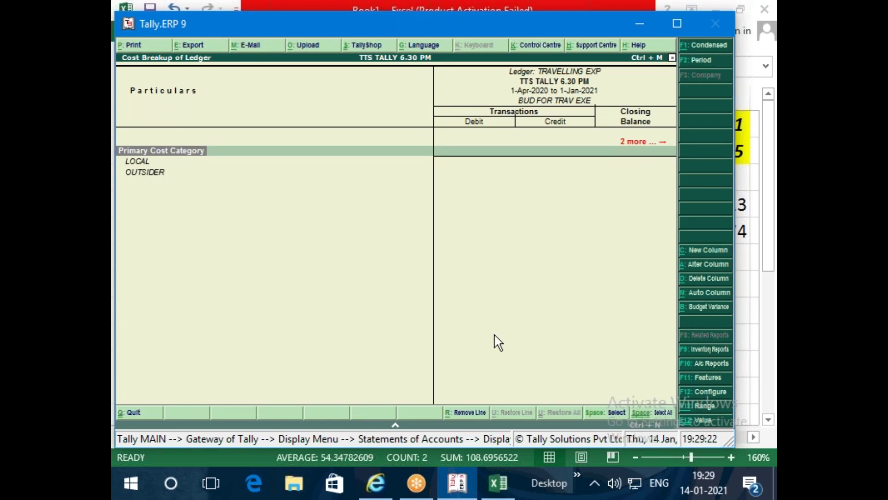
key(Down)
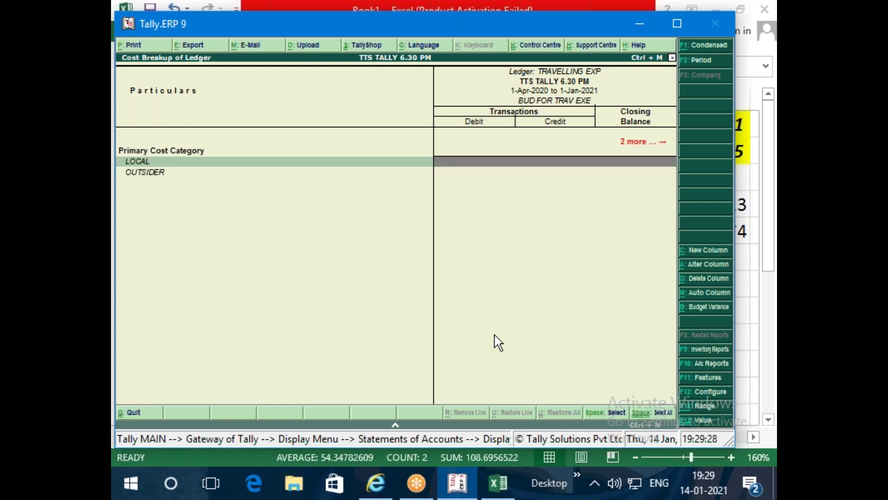
key(Right)
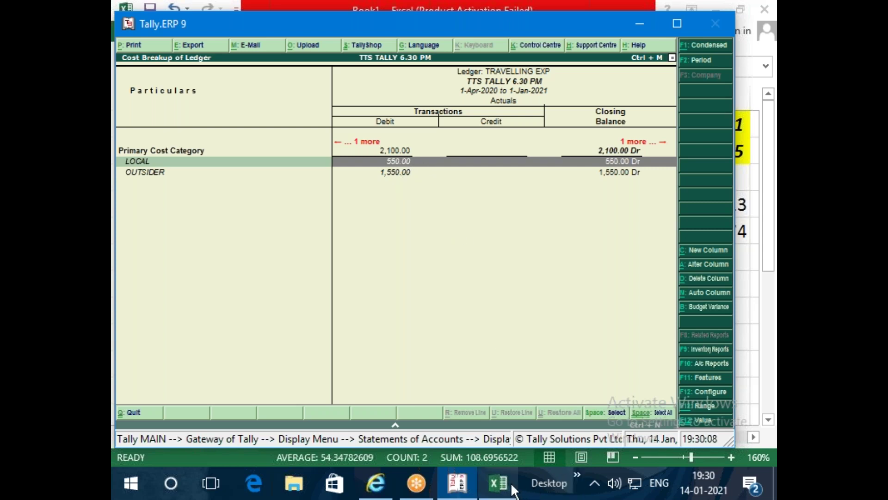
Switch to Excel and calculate the OUTSIDE travel budget for October in C9 with the formula =G2*B4.
click(496, 484)
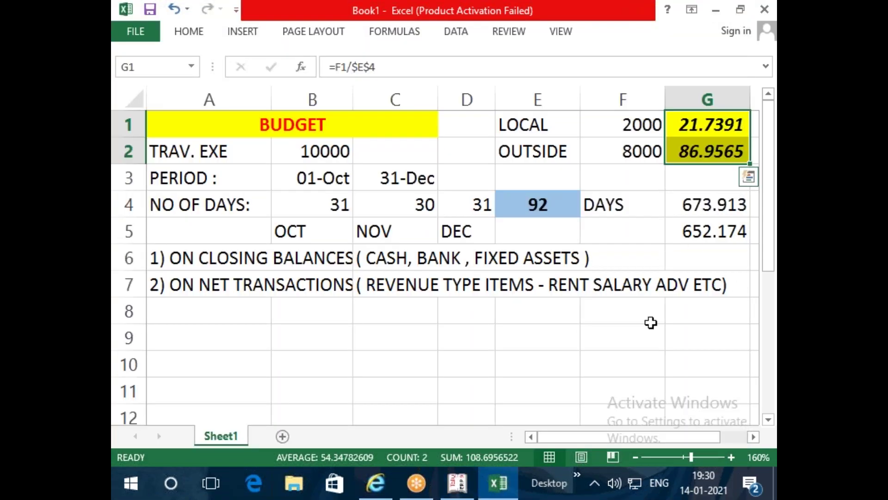
click(406, 343)
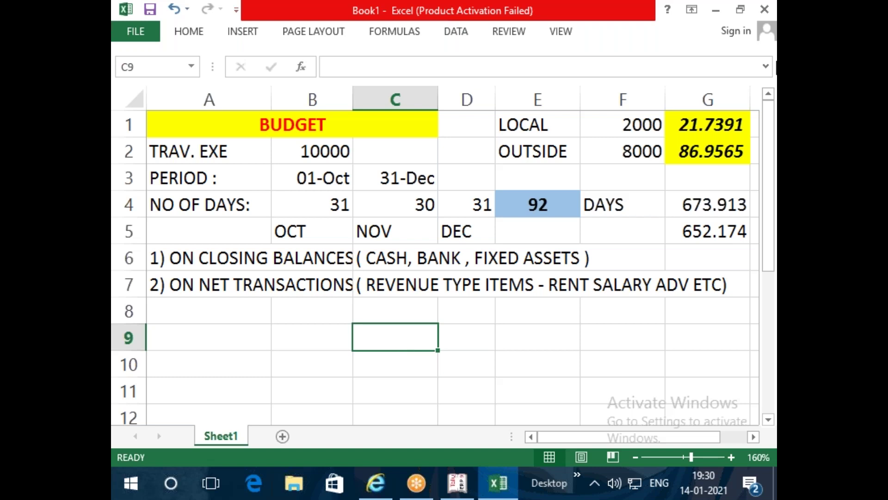
drag(599, 442, 569, 441)
text(=)
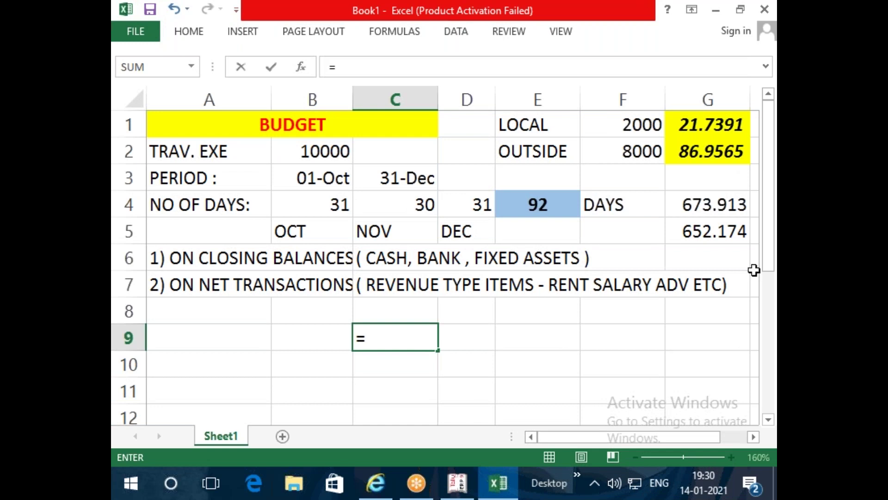
click(701, 151)
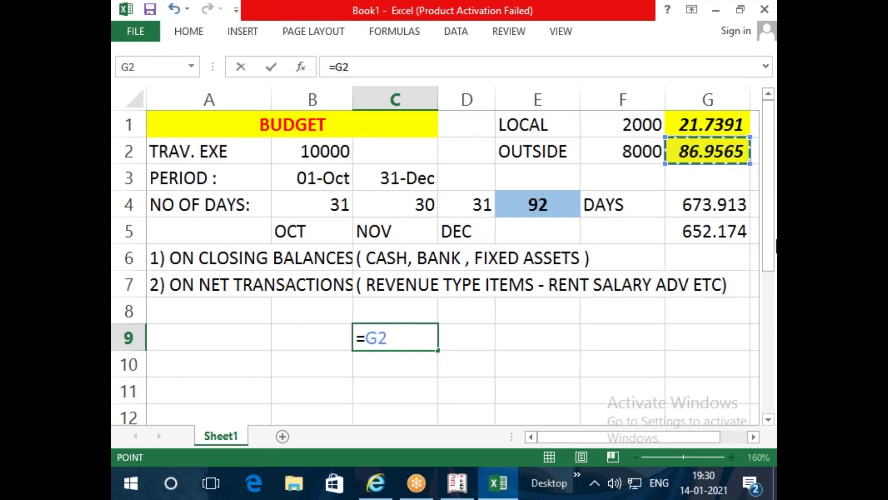
text(*)
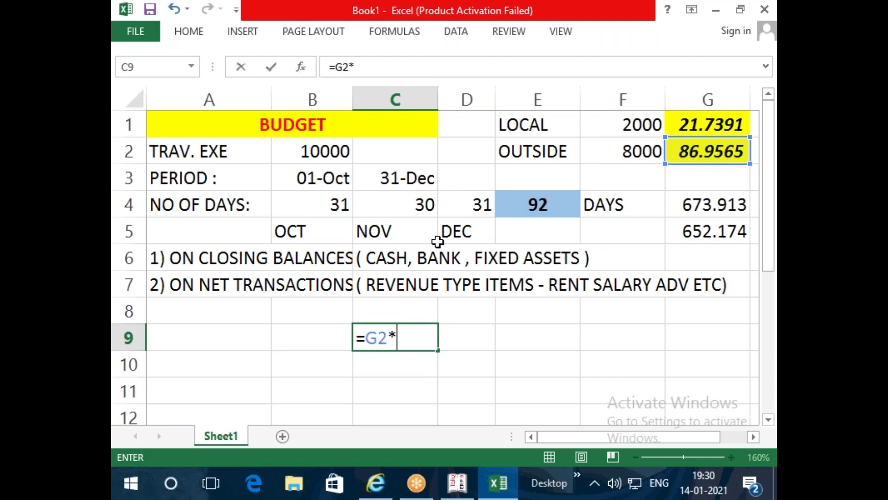
click(324, 205)
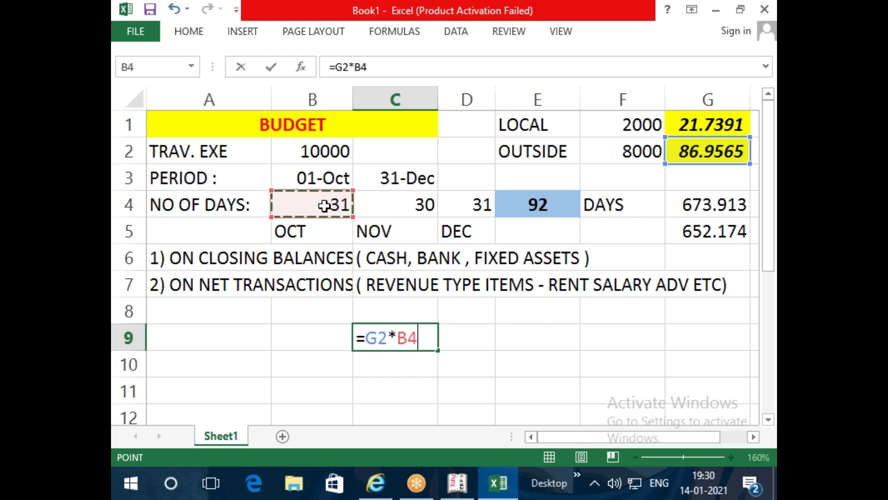
key(Return)
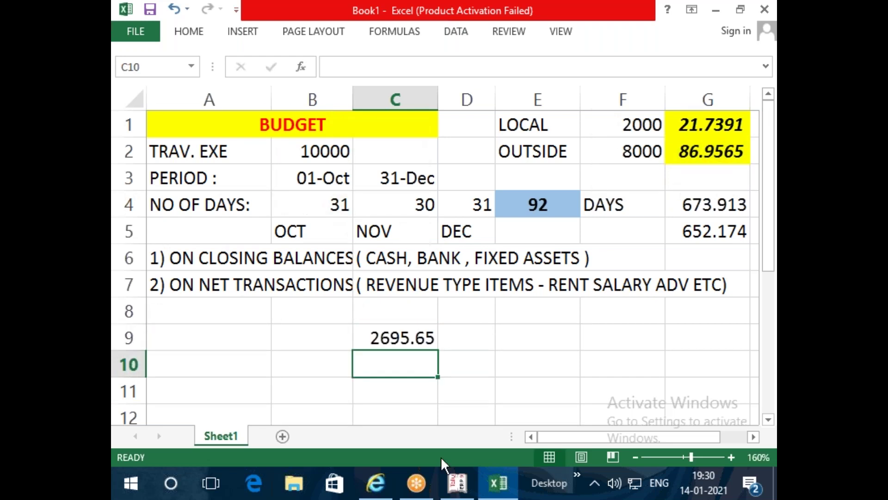
Examine the formulas behind the October OUTSIDE budget in C9 and the OUTSIDE daily rate in G2.
click(436, 345)
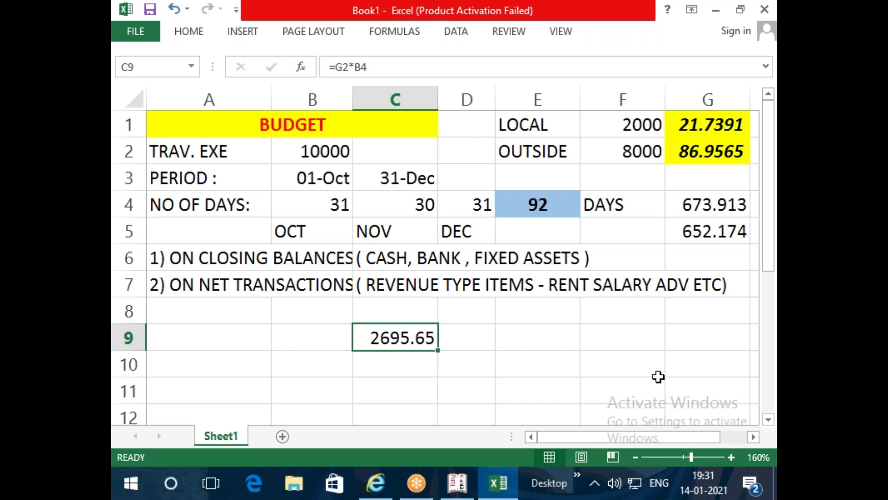
click(719, 157)
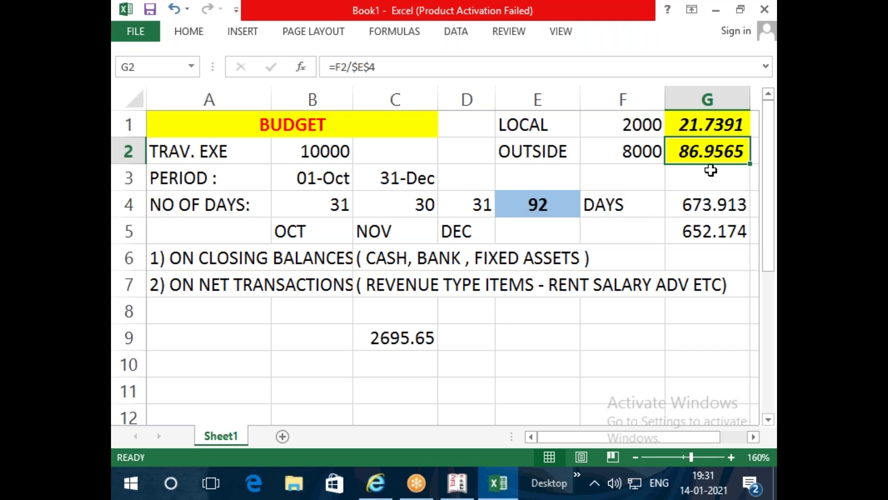
double_click(410, 337)
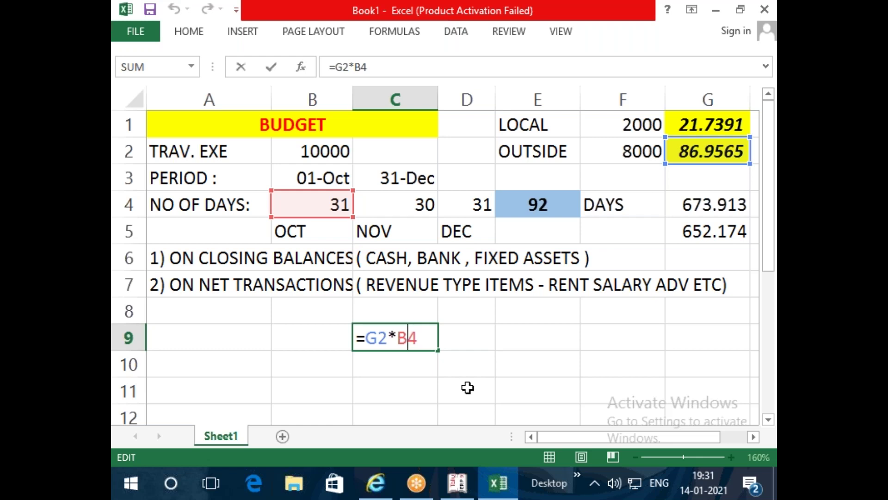
key(ctrl+Return)
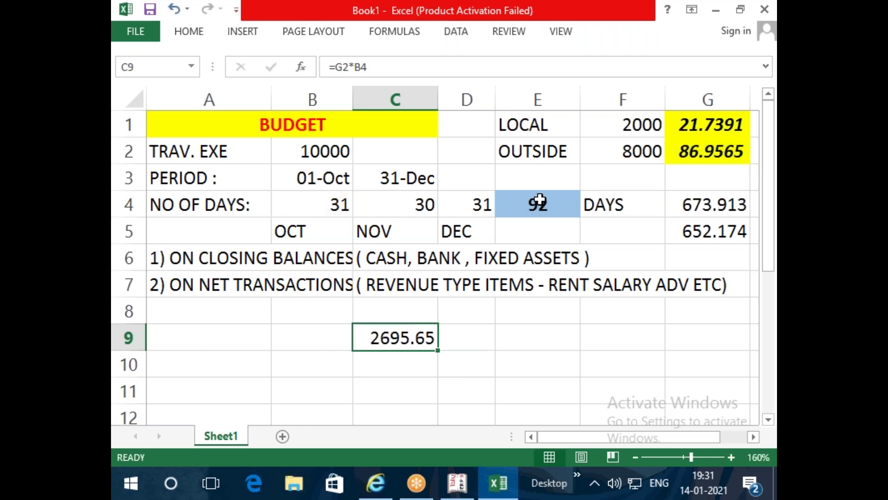
click(708, 156)
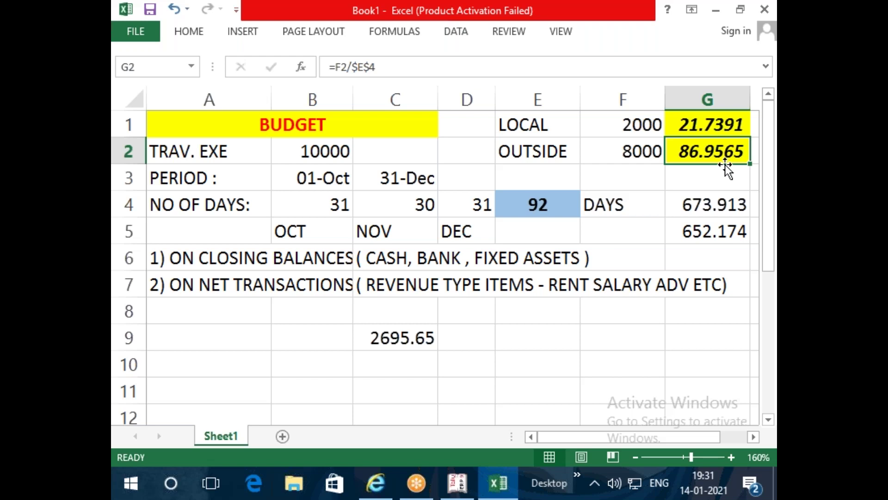
click(395, 339)
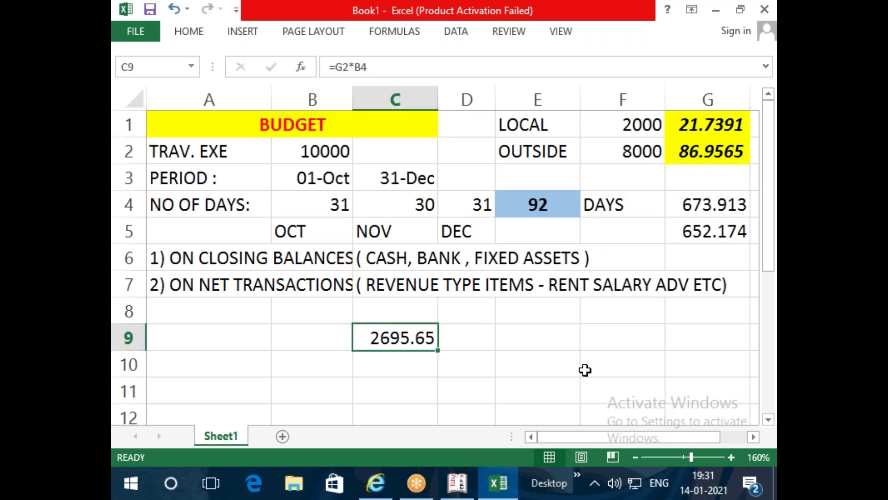
key(Delete)
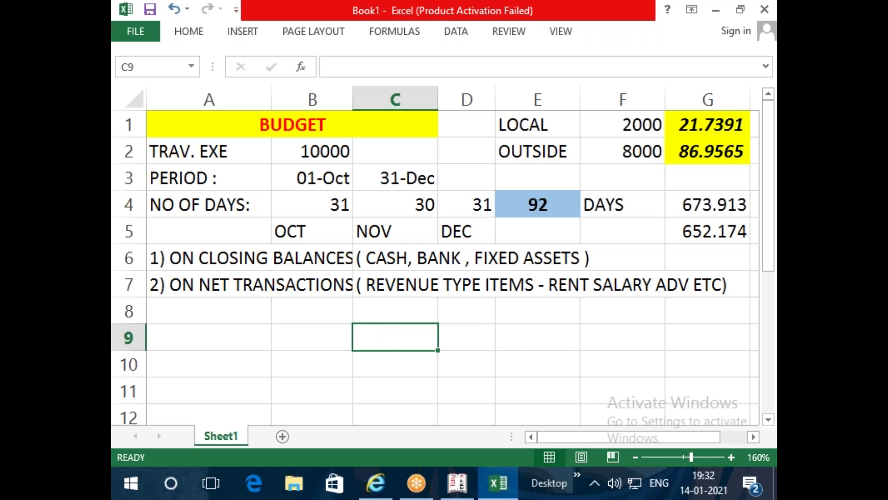
text(550)
key(Return)
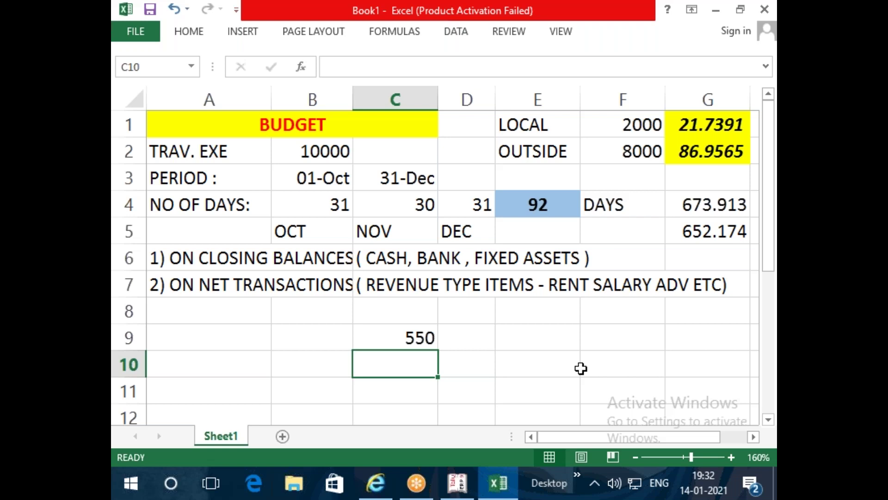
text(=)
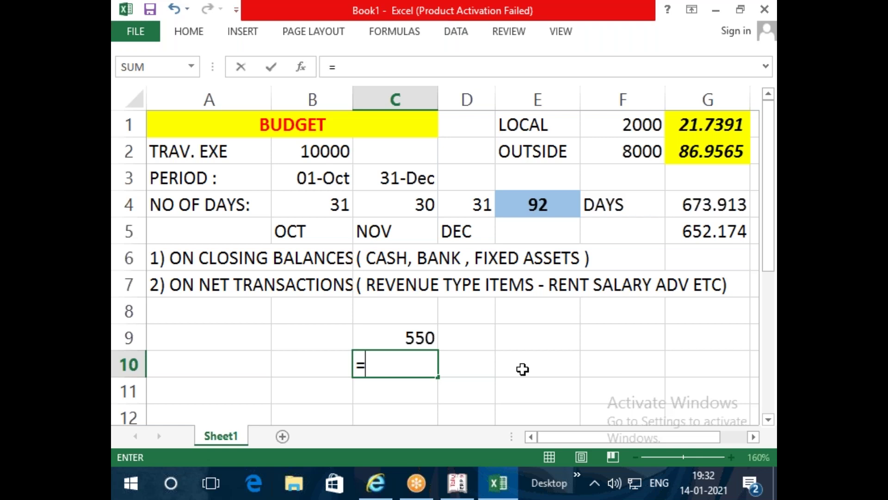
key(Escape)
key(Up)
key(Delete)
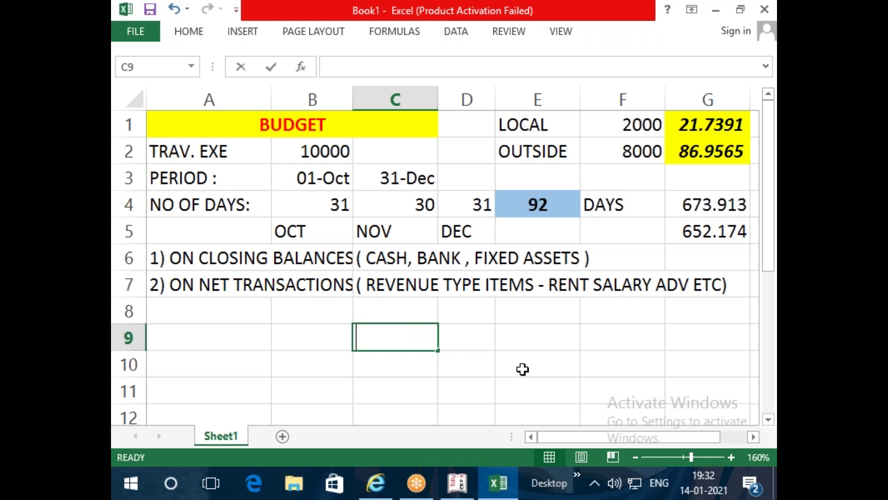
Enter 1550 in C9 and divide it by October's days in C10 with the formula =C9/B4.
text(1550)
key(Return)
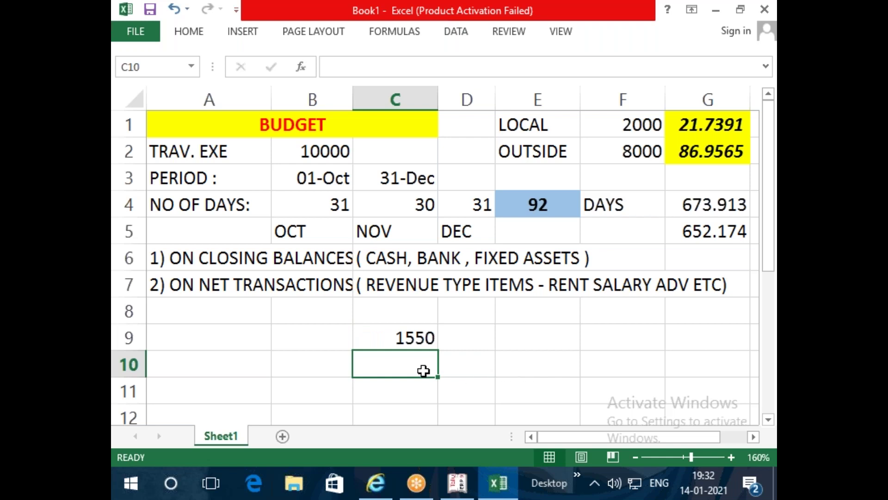
text(=)
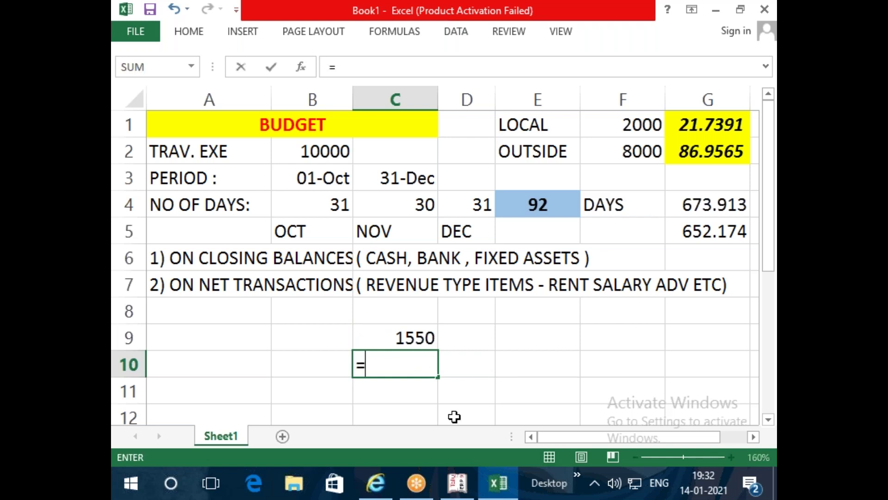
click(398, 337)
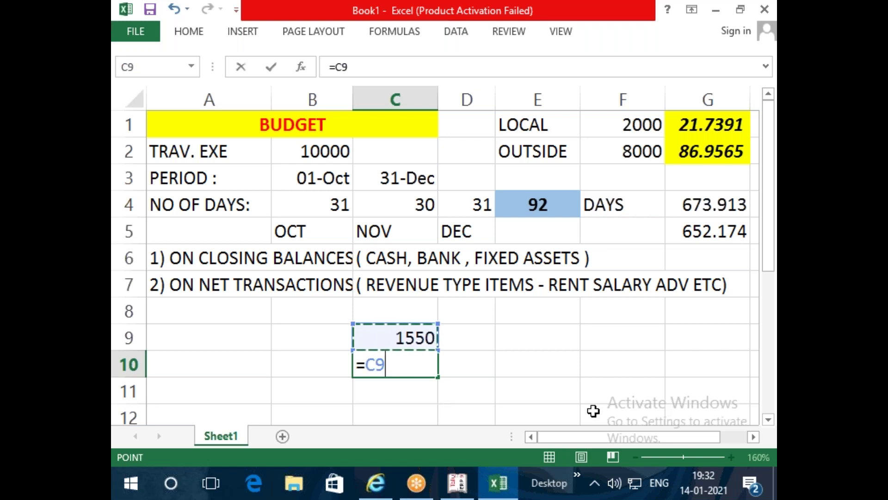
text(/)
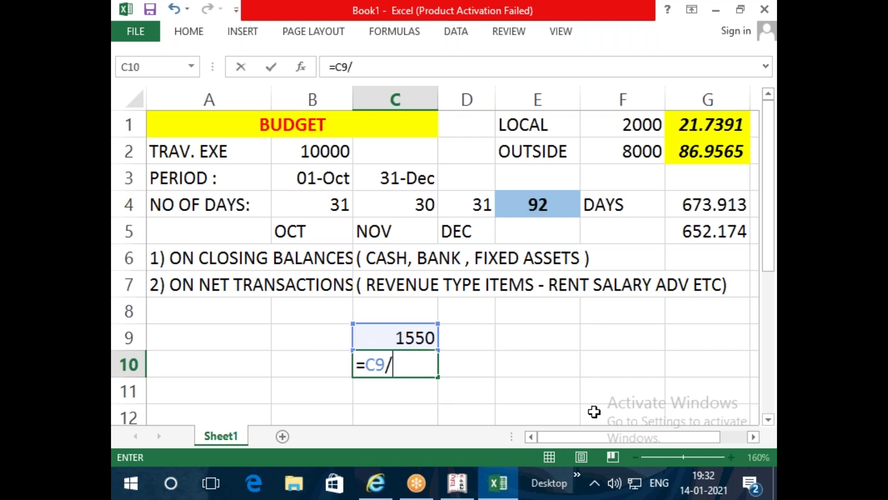
click(329, 207)
key(Return)
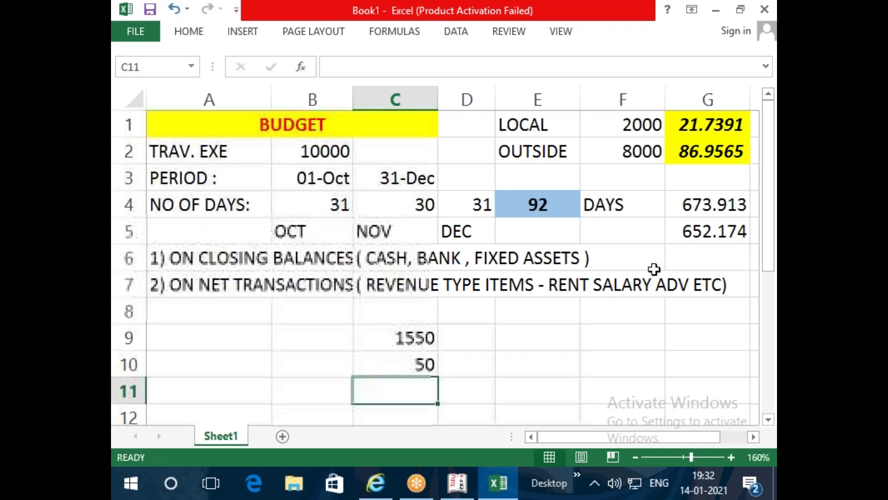
Replace the C10 formula with =C9/E4 to divide the amount by the total number of days.
click(410, 364)
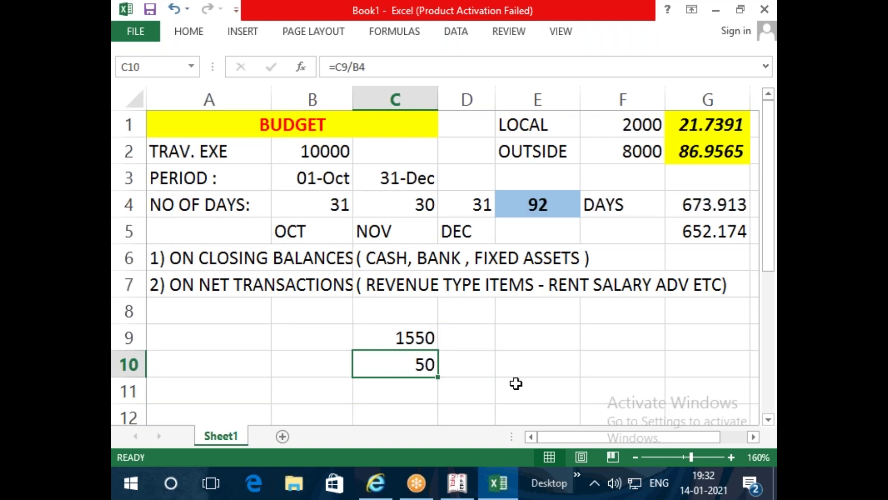
key(Delete)
text(=)
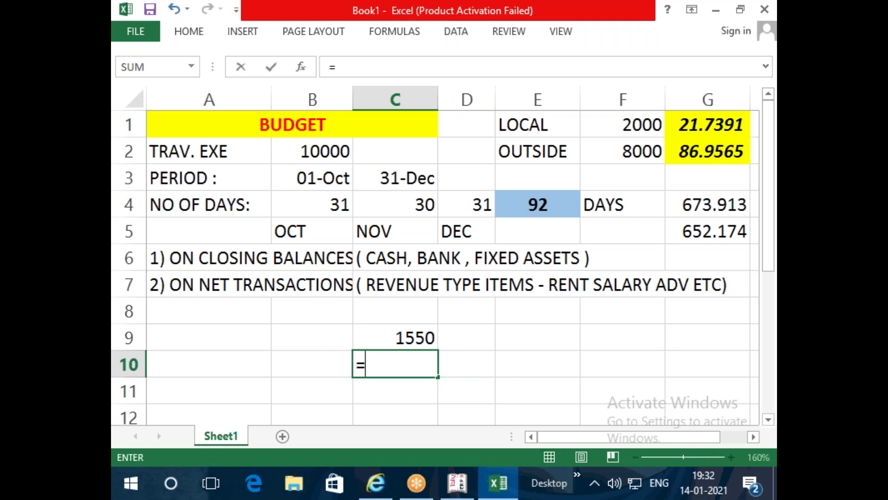
click(418, 337)
text(/)
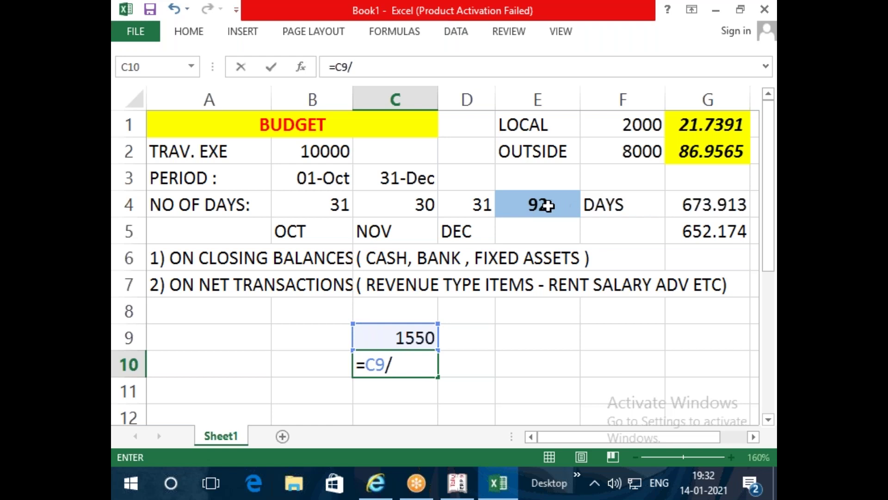
click(572, 205)
key(Return)
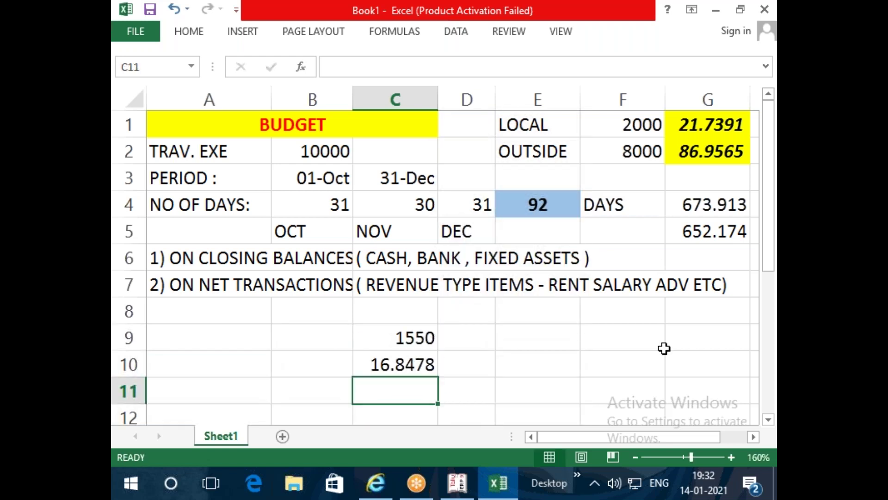
Calculate October's share of the amount in D10 with the formula =C10*B4.
click(485, 373)
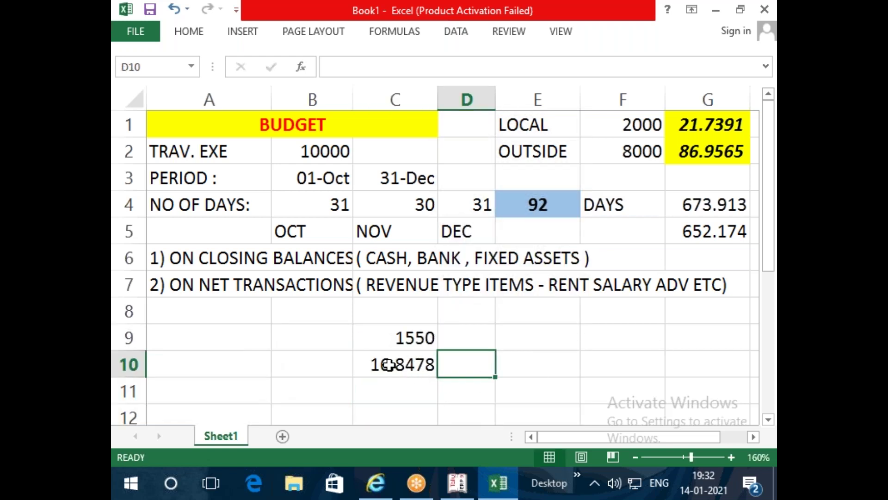
text(=)
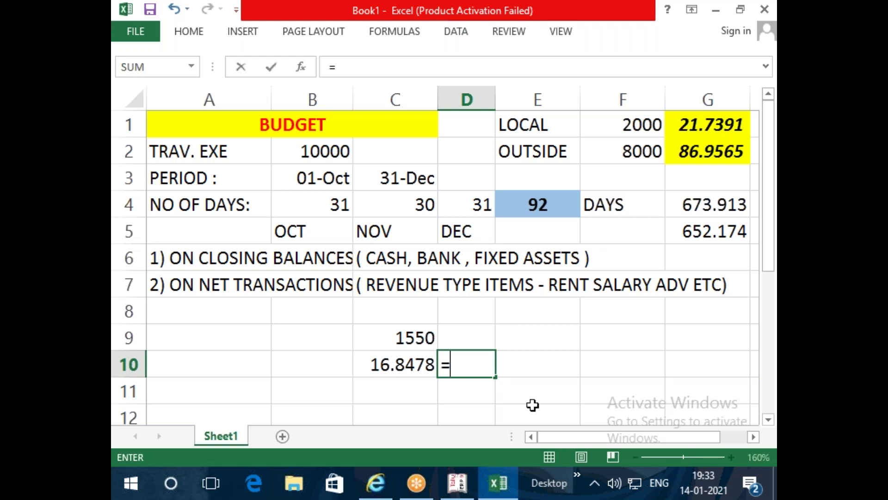
click(381, 369)
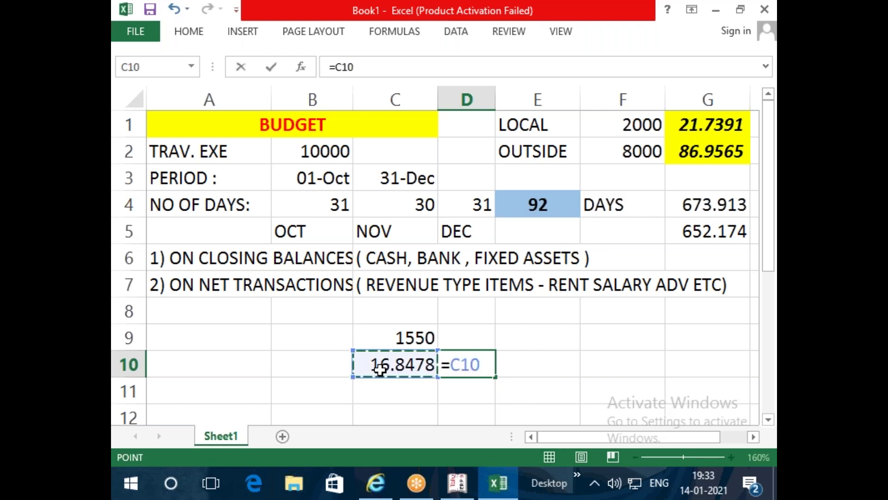
text(*)
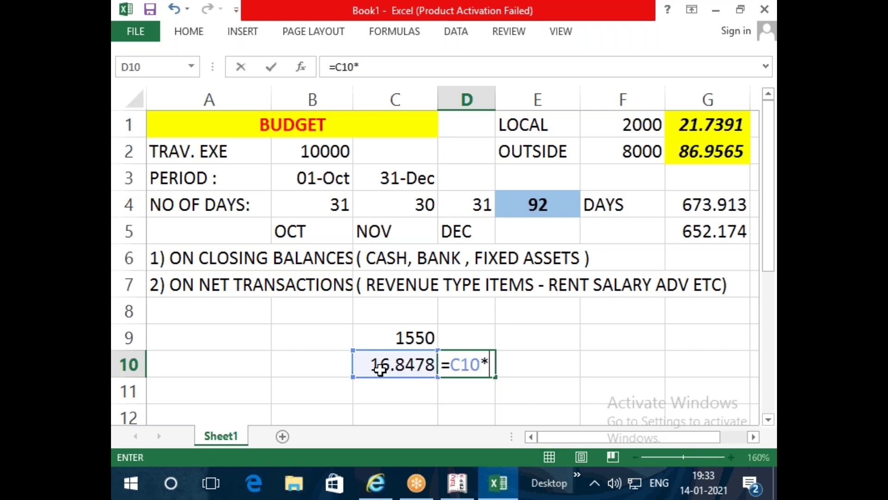
click(312, 204)
key(Return)
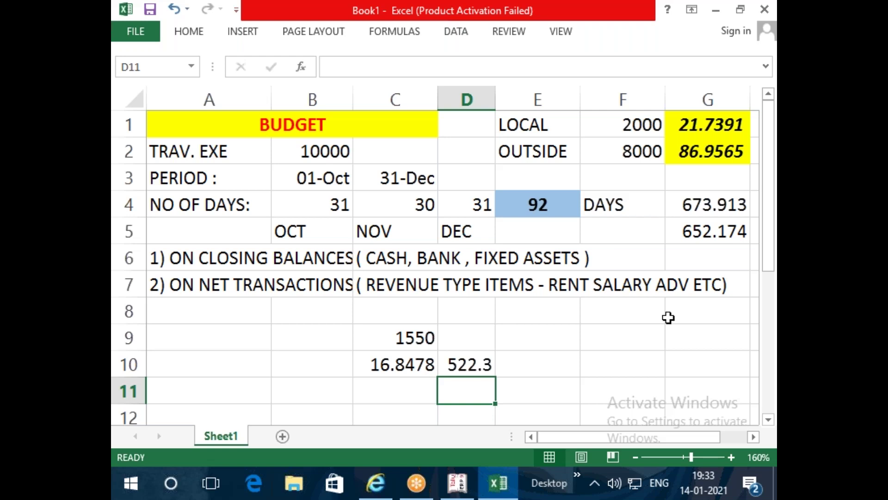
Clear the trial calculations in the range C9:D10.
key(Left)
key(Up)
key(Up)
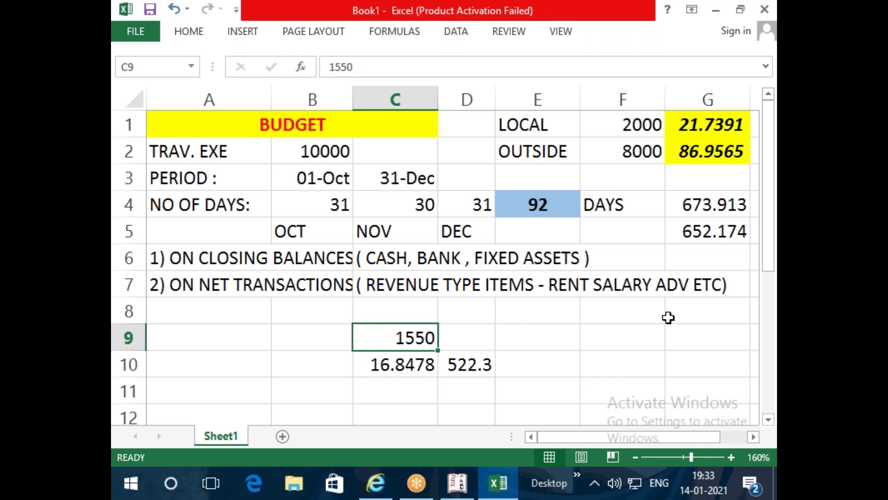
key(shift+Down)
key(shift+Right)
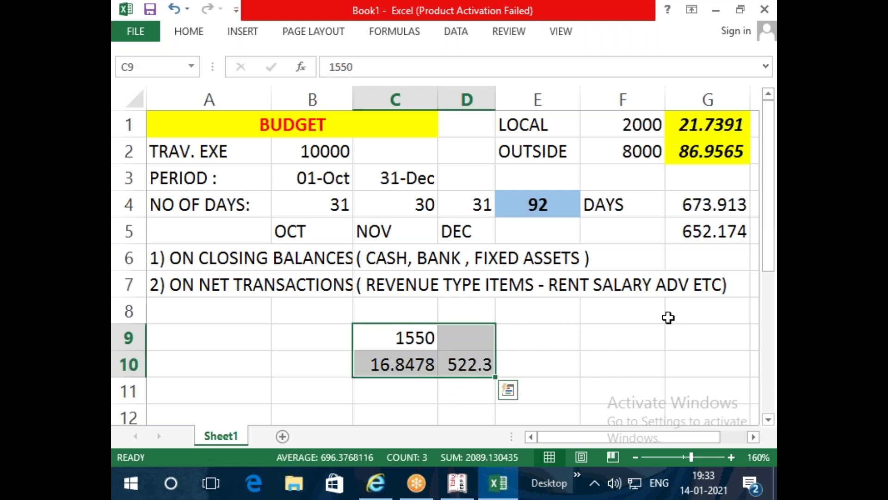
key(Delete)
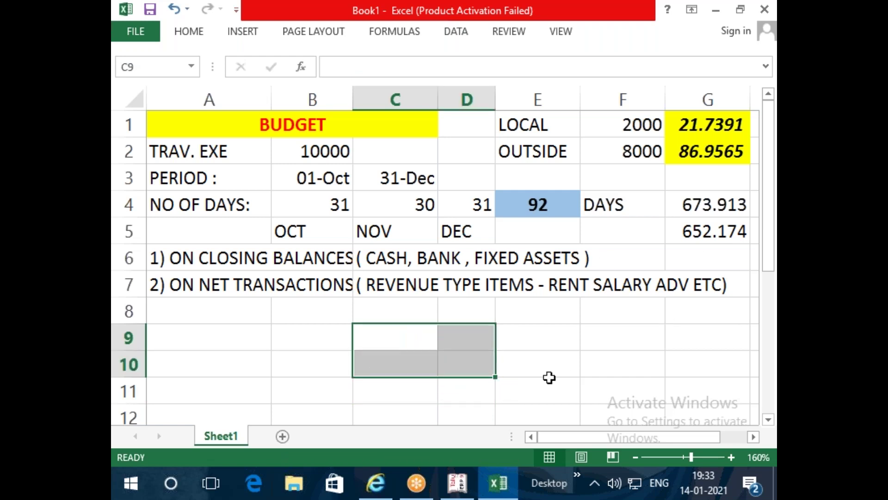
click(549, 361)
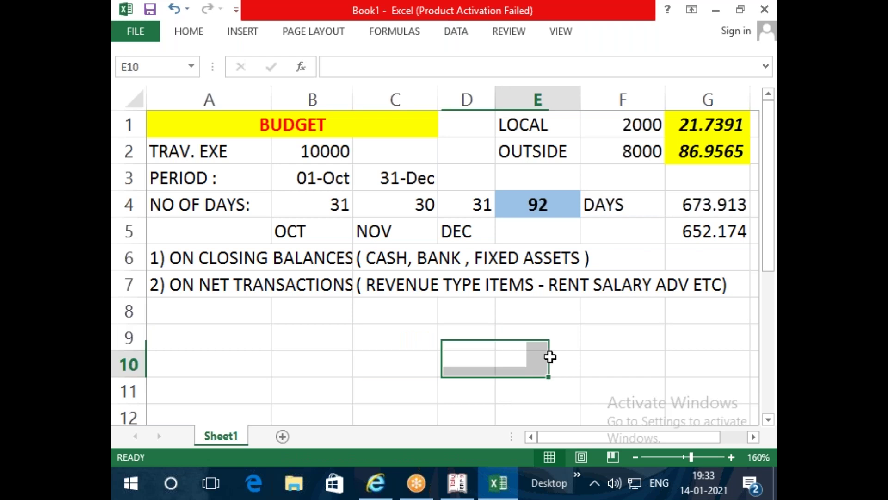
Switch to Tally.ERP 9, check the budget variance and Actuals columns of the travelling break-up, and open the monthly summary for LOCAL.
click(458, 490)
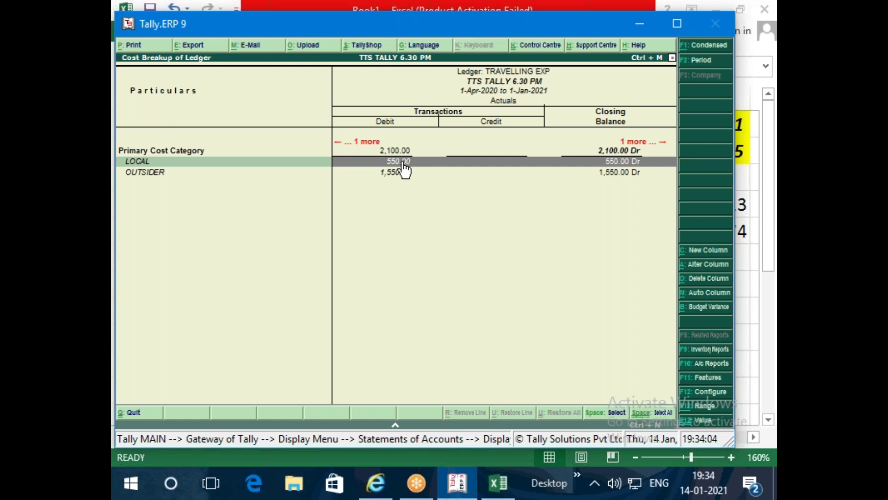
key(alt+b)
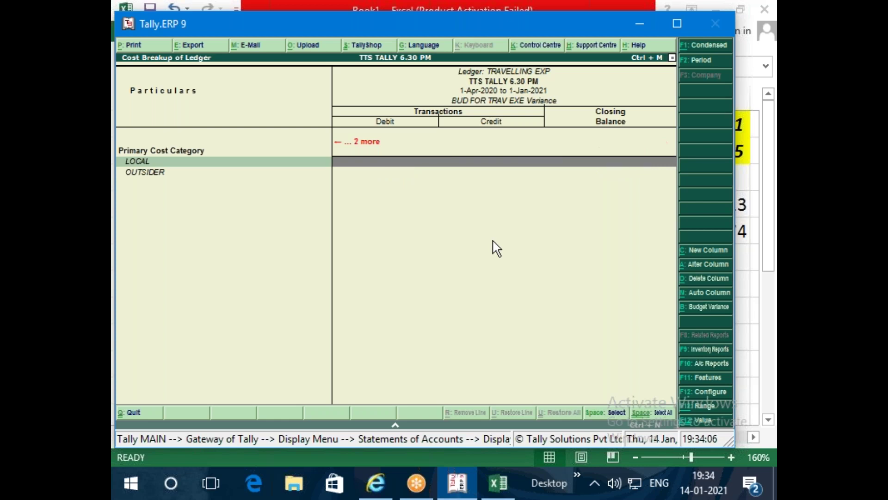
key(alt+b)
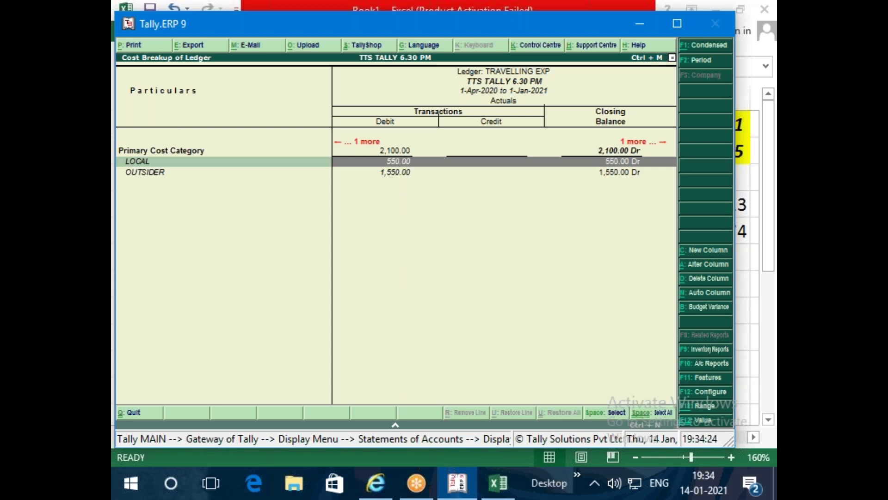
key(Return)
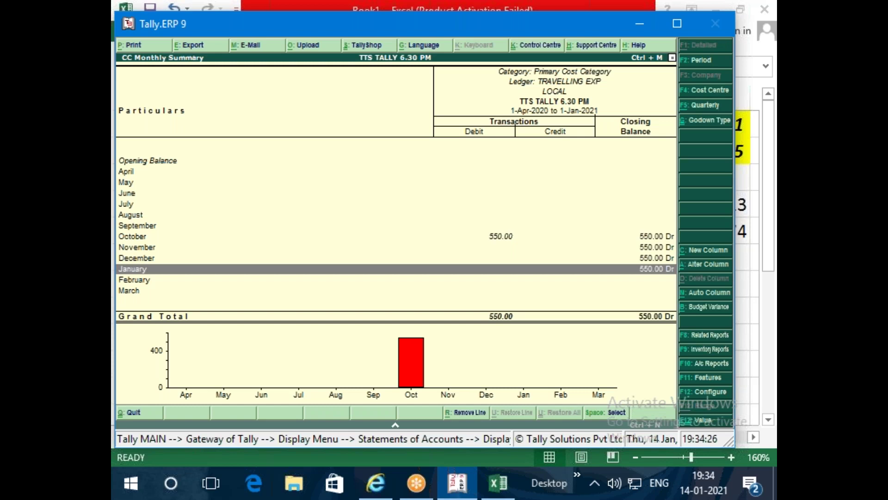
Set the period of the LOCAL monthly summary from 1-10-2020 to 31-12-2020.
key(F2)
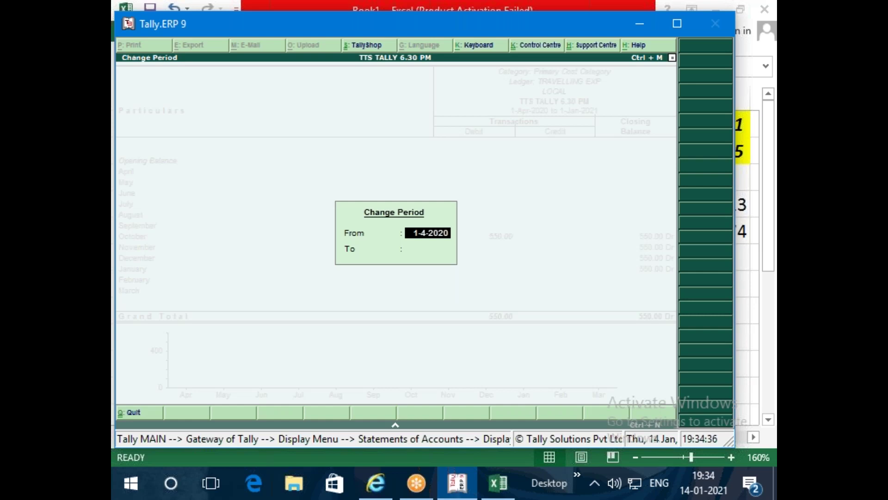
text(1-10)
key(Return)
text(31)
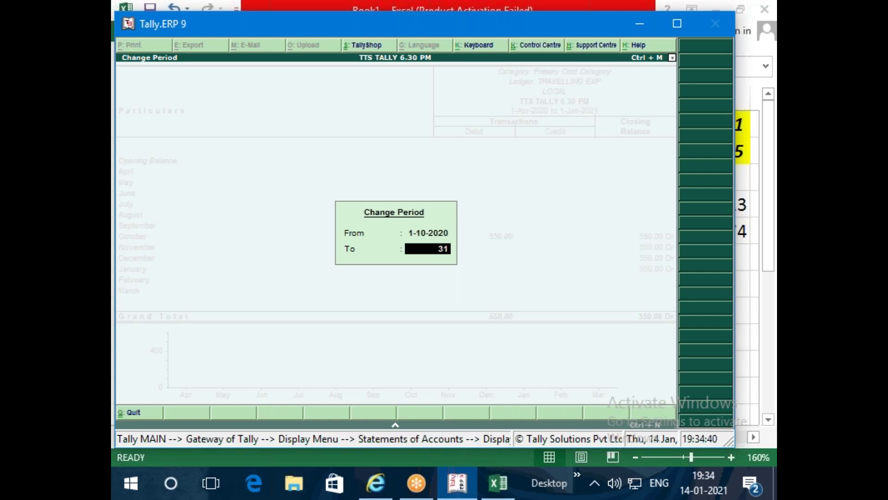
text(-12)
key(Return)
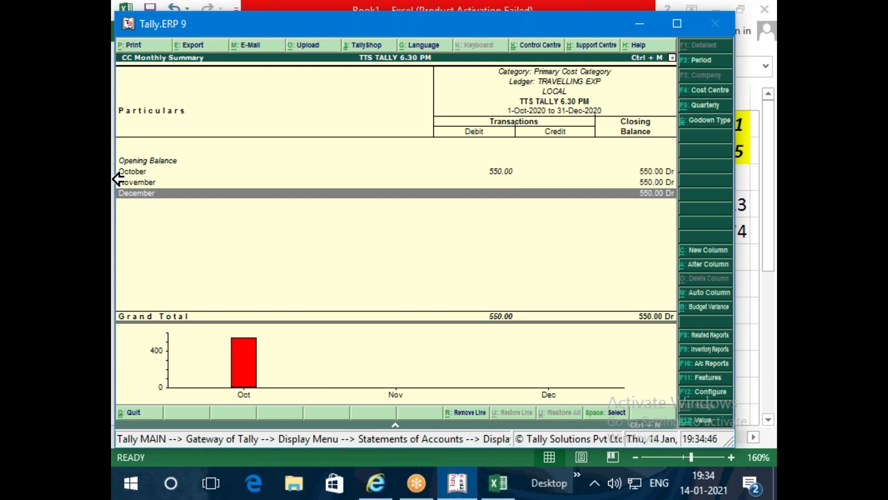
Compare LOCAL's October to December summary with the budget BUD FOR TRAV EXE, and return to the Statements of Accounts.
click(509, 171)
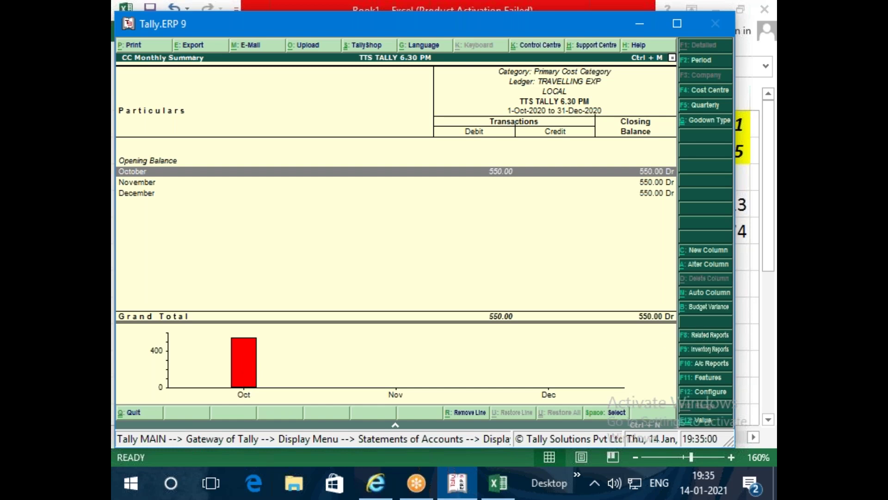
key(alt+b)
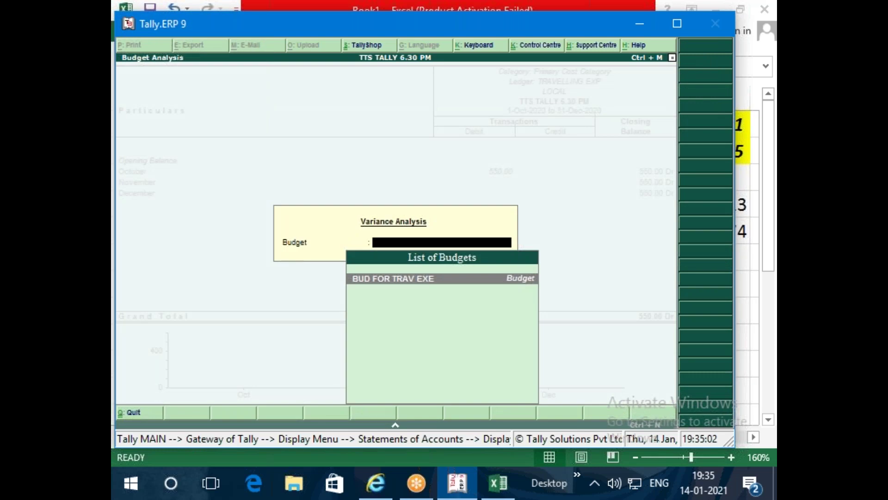
key(Return)
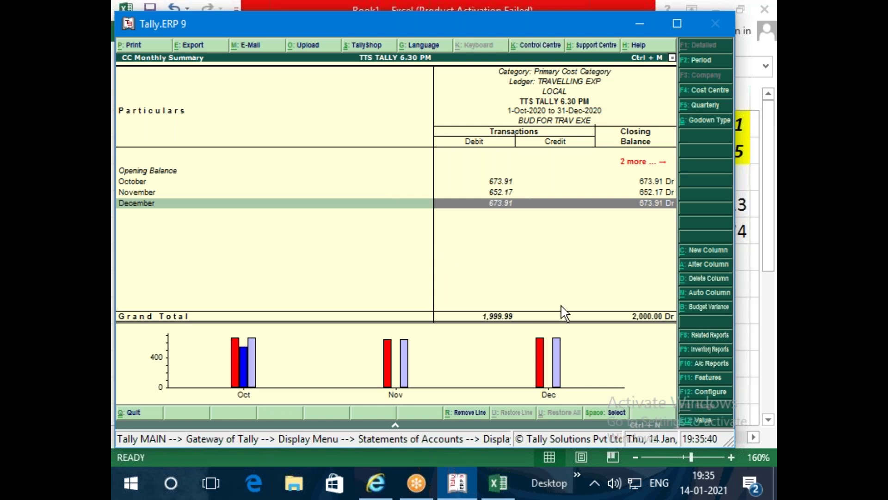
key(Escape)
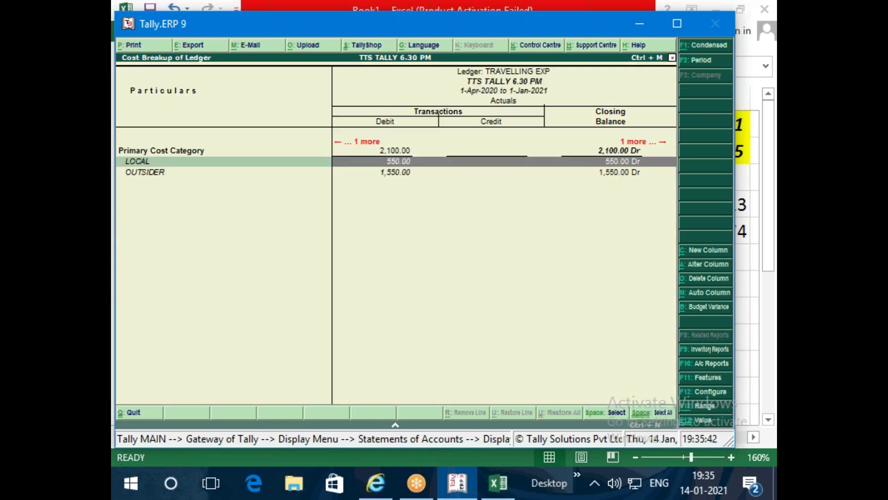
key(Escape)
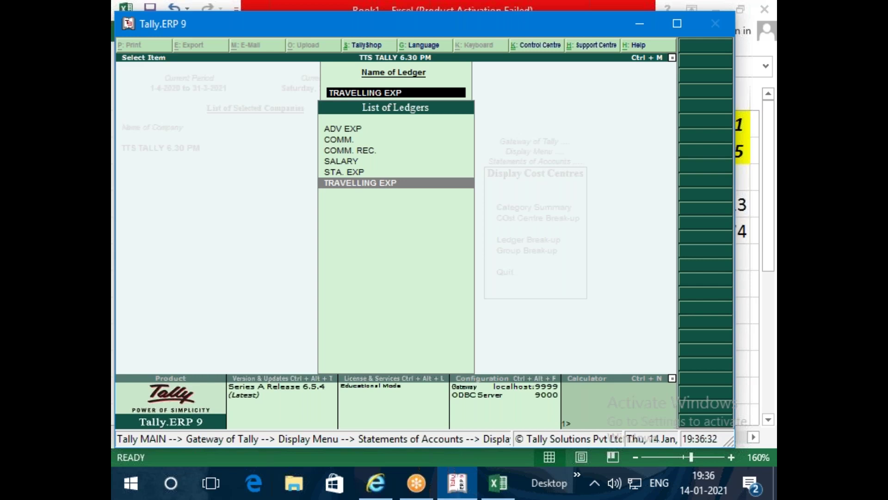
key(Escape)
key(Escape)
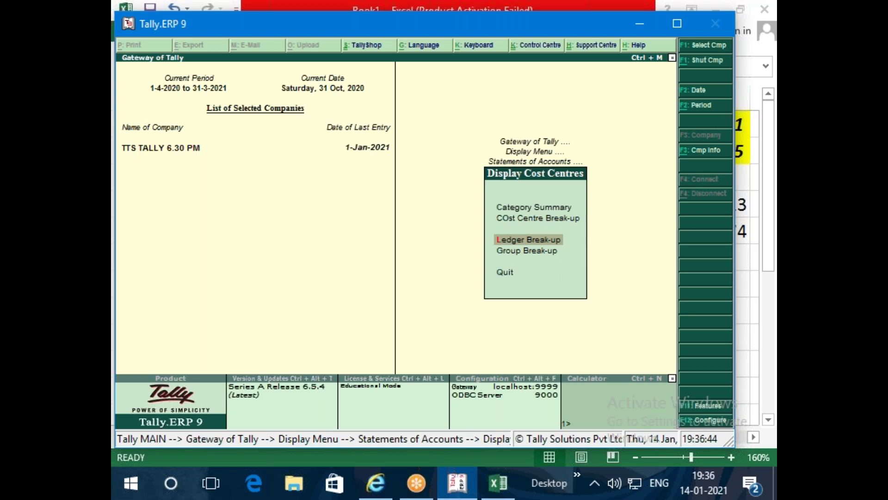
key(Escape)
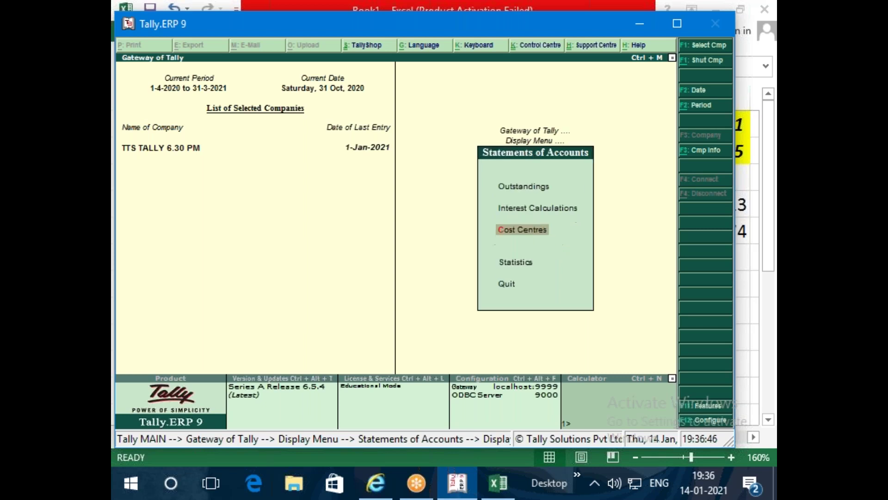
Open the cost centre Ledger Break-up report for the TRAVELLING EXP ledger.
key(Return)
key(Down)
key(Down)
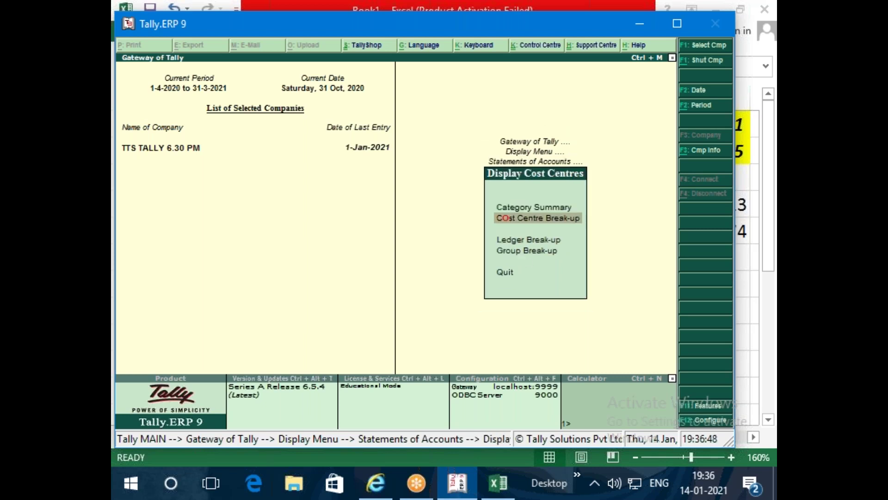
key(Return)
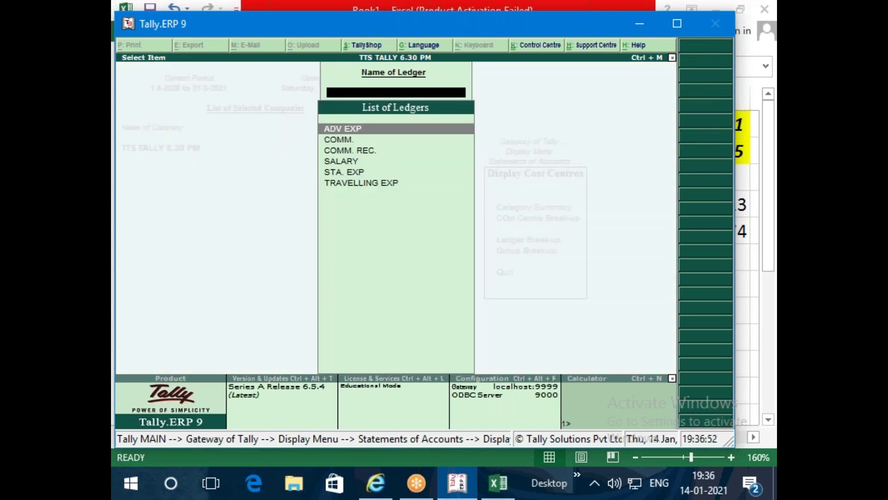
key(Down)
key(Down)
key(Down)
key(Down)
key(Down)
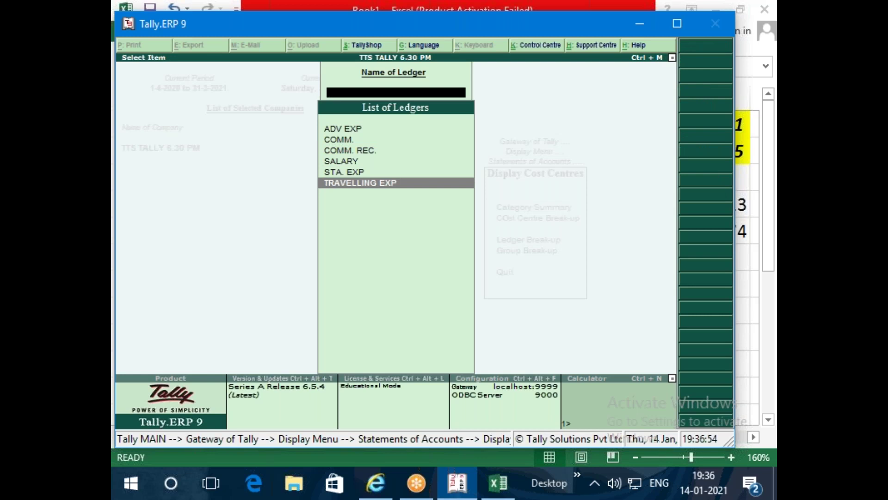
key(Return)
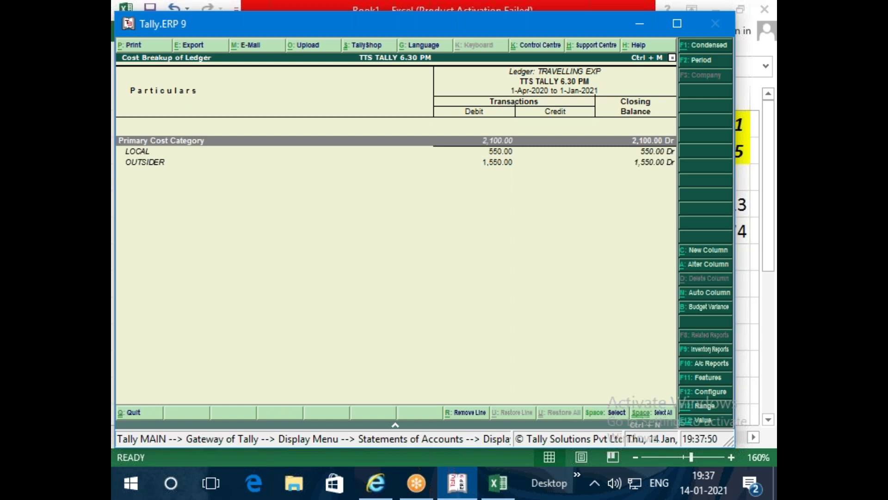
Open LOCAL's monthly summary from the travelling break-up and set its period from 1-10-2020 to 31-12-2020.
key(Down)
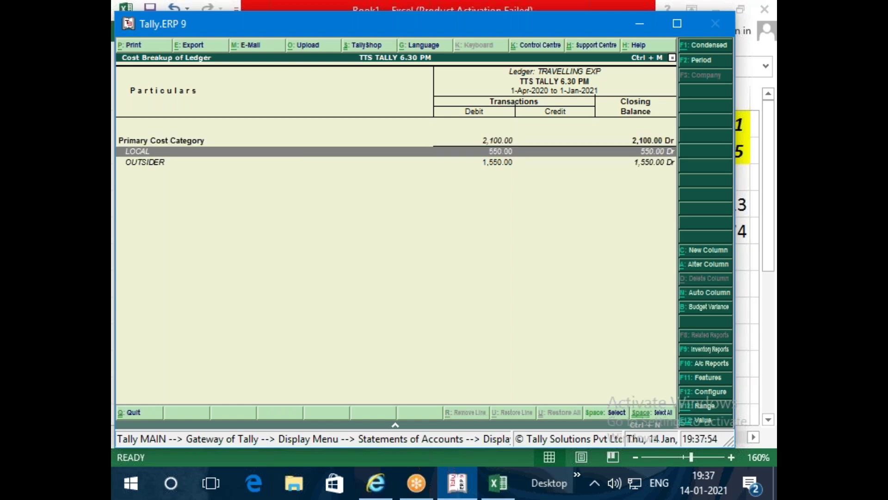
key(Return)
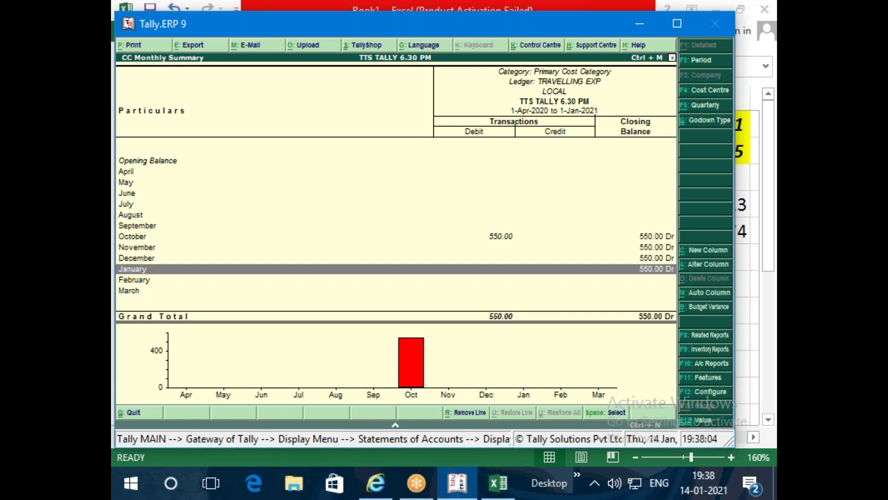
key(F2)
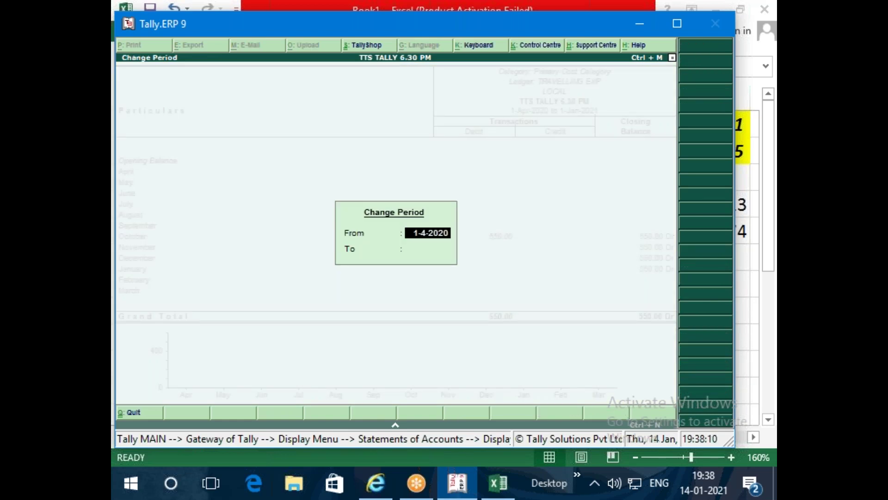
text(1-10)
key(Return)
text(31-12)
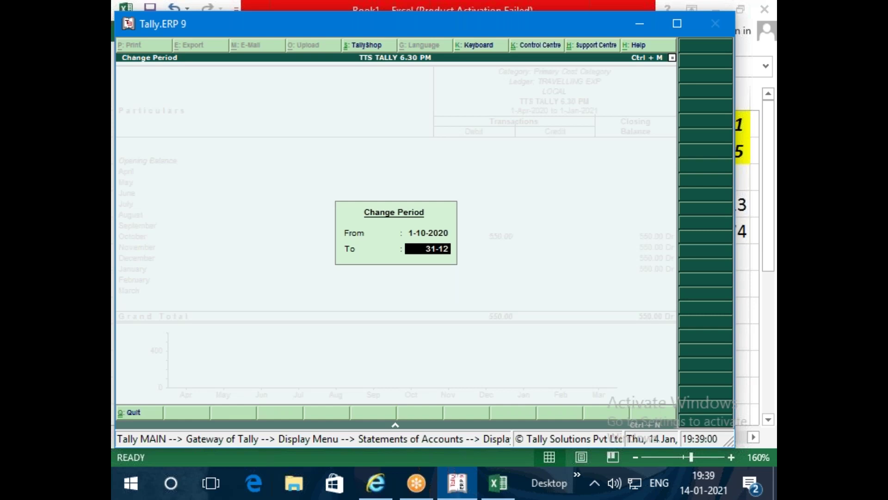
key(Return)
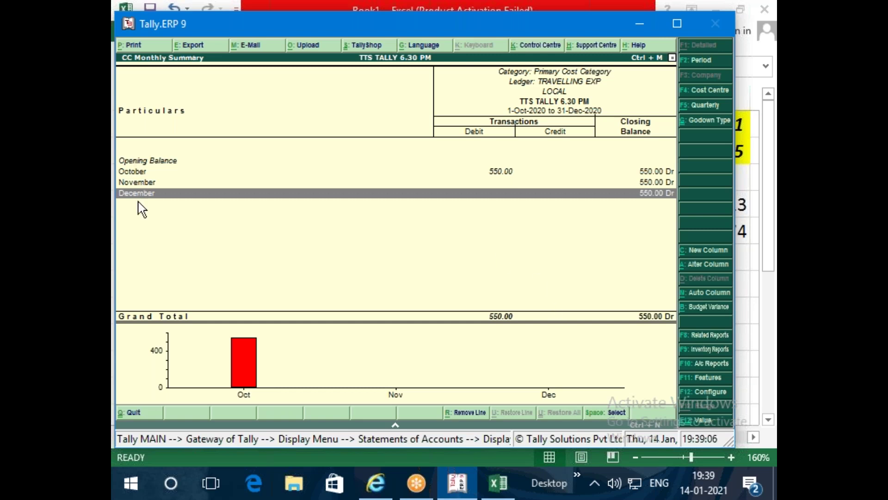
Add a budget variance analysis against BUD FOR TRAV EXE to LOCAL's monthly summary.
key(Up)
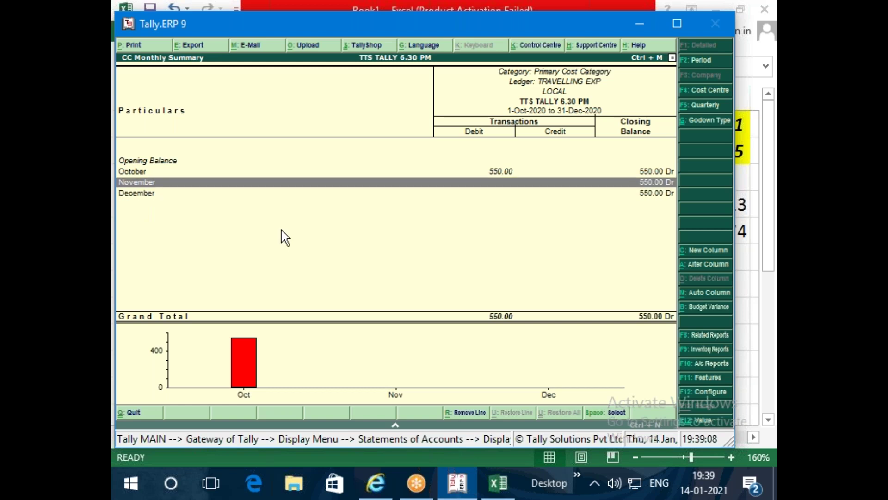
key(Up)
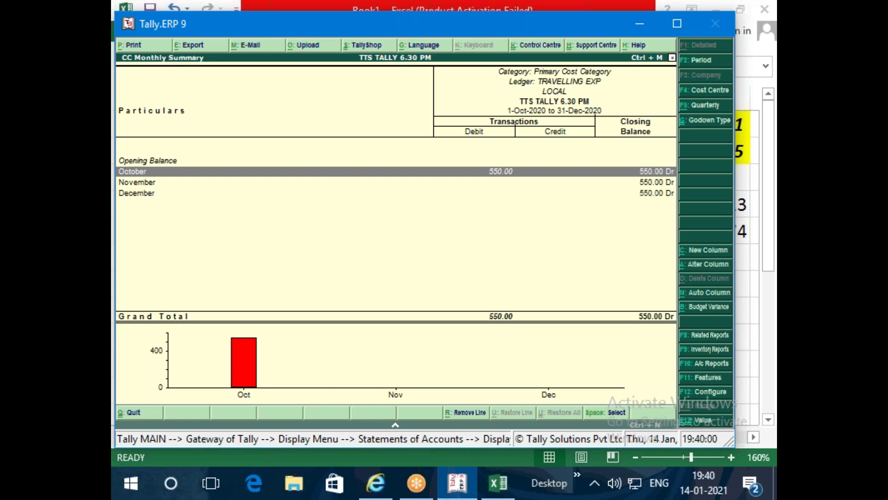
click(709, 313)
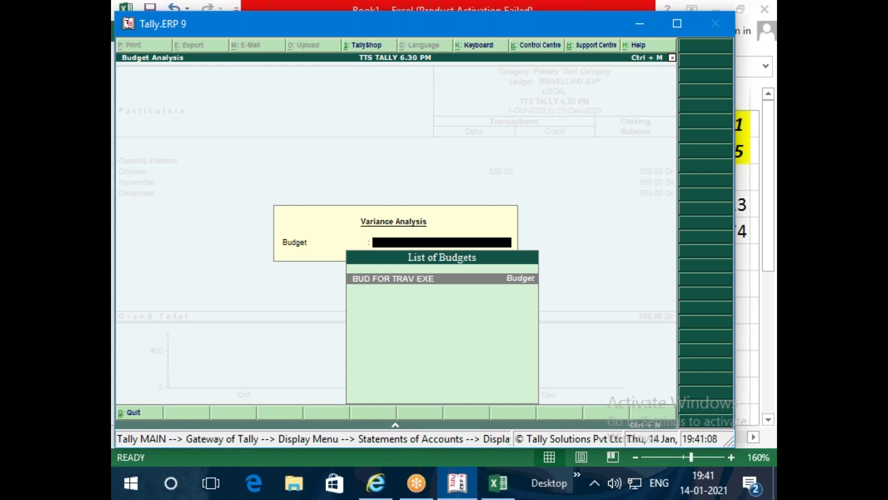
key(Return)
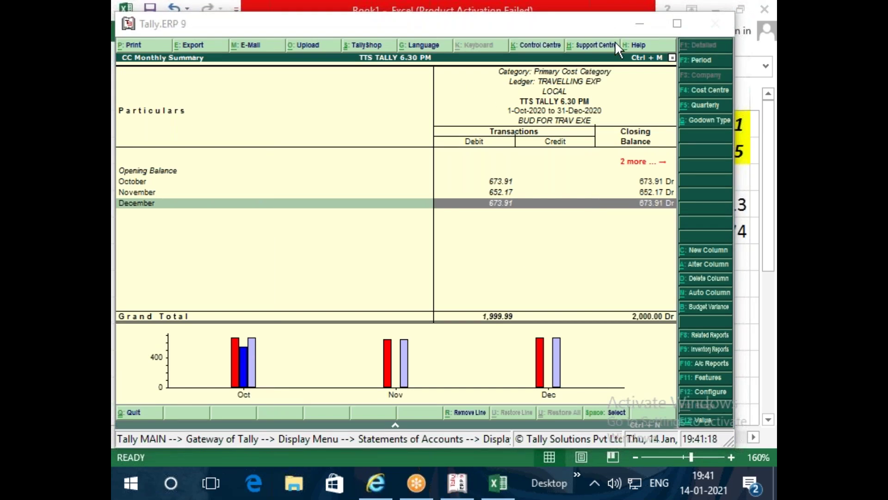
Circle the monthly debit budget amounts and the Oct, Nov and Dec chart bars in red.
mouse_move(474, 161)
mouse_down()
mouse_move(518, 162)
mouse_move(544, 202)
mouse_move(512, 238)
mouse_move(472, 174)
mouse_move(479, 152)
mouse_up()
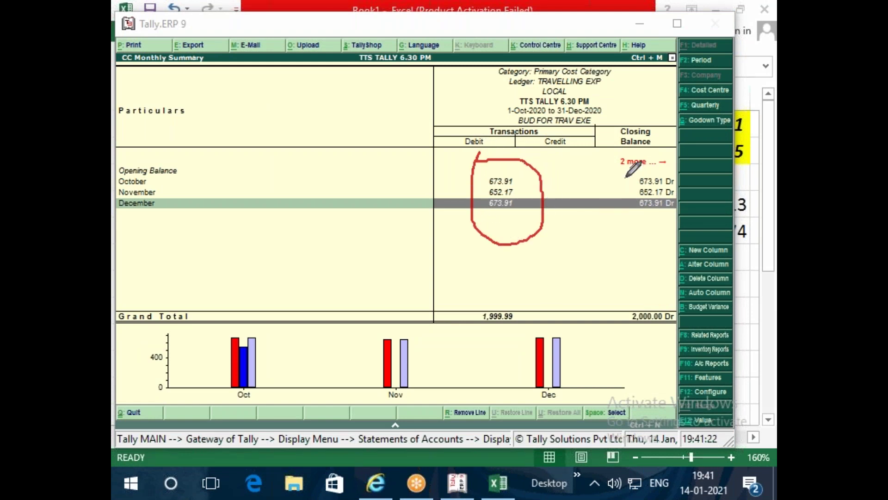
mouse_move(252, 299)
mouse_down()
mouse_move(201, 345)
mouse_move(236, 418)
mouse_move(293, 333)
mouse_move(248, 291)
mouse_move(236, 291)
mouse_up()
mouse_move(434, 314)
mouse_down()
mouse_move(378, 311)
mouse_move(363, 387)
mouse_move(452, 399)
mouse_move(455, 309)
mouse_move(437, 303)
mouse_up()
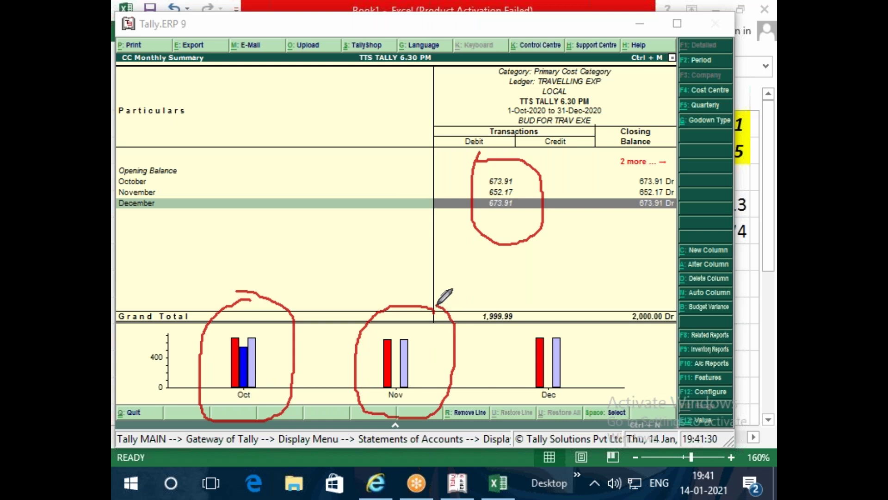
mouse_move(585, 330)
mouse_down()
mouse_move(551, 317)
mouse_move(506, 377)
mouse_move(553, 408)
mouse_move(600, 340)
mouse_move(592, 327)
mouse_up()
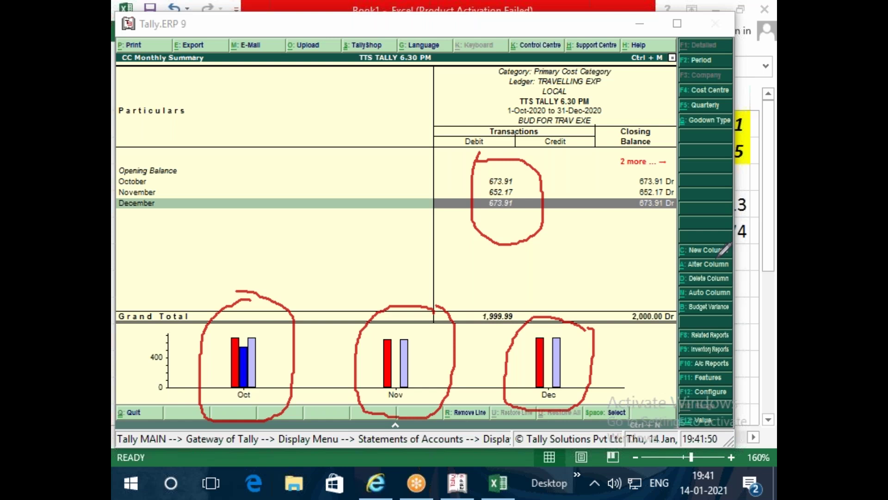
click(572, 263)
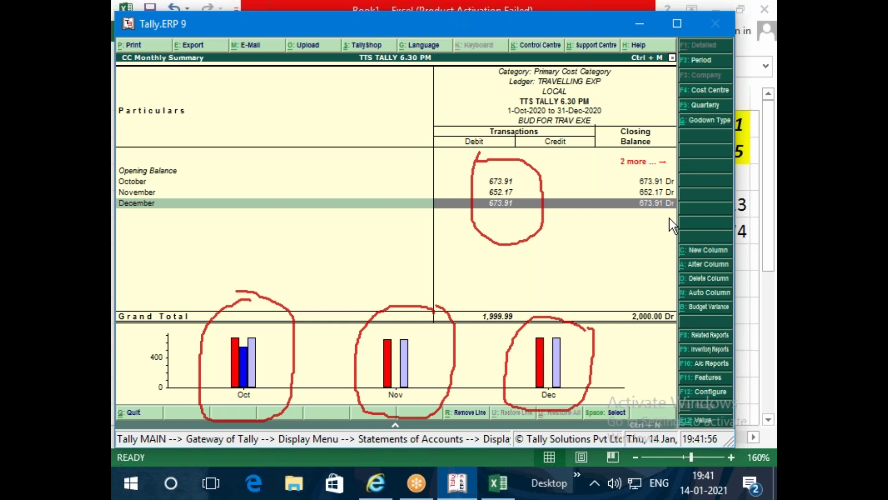
Examine October's Actuals and Variance columns beside the budget in LOCAL's monthly summary.
key(Up)
key(Up)
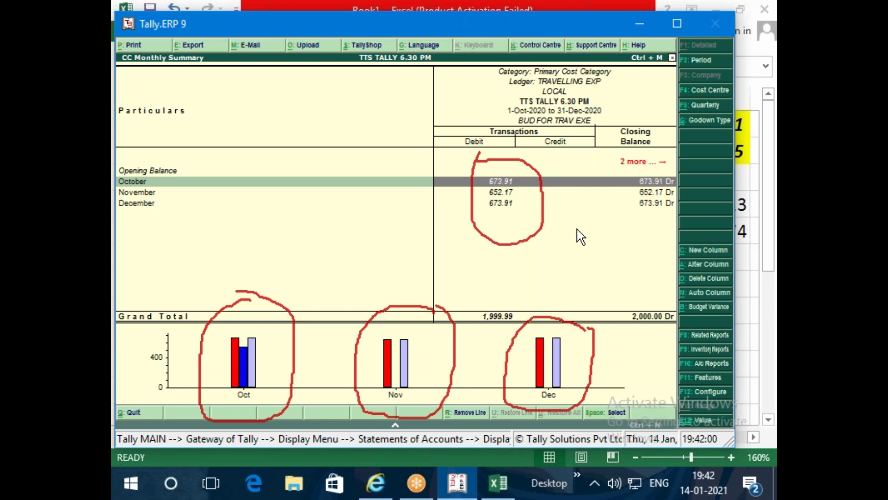
key(Right)
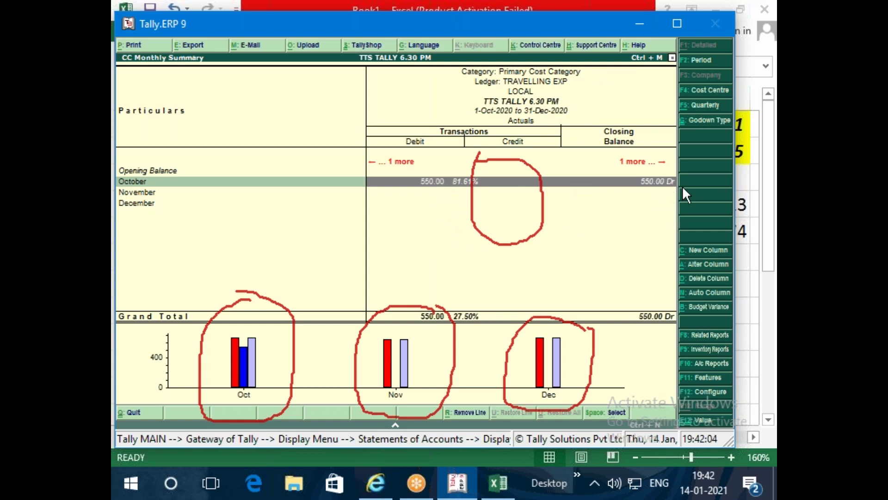
key(Right)
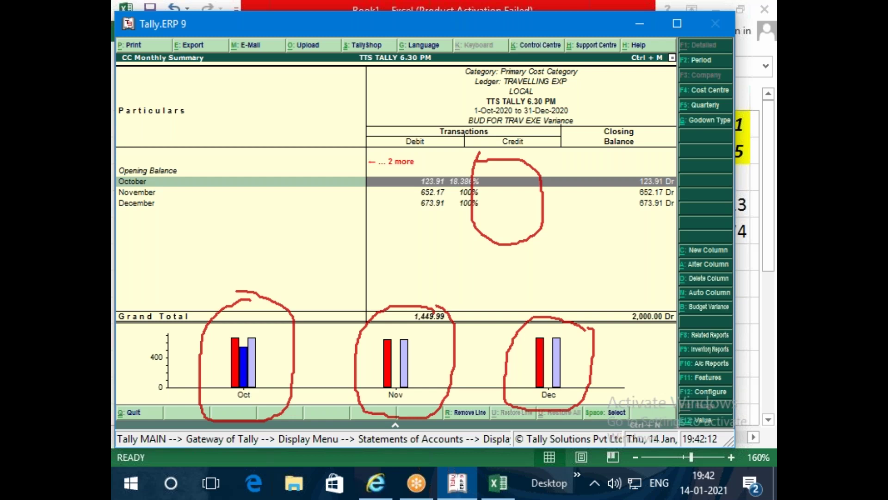
Return to the TRAVELLING EXP cost break-up and erase the red circles from the screen.
key(Escape)
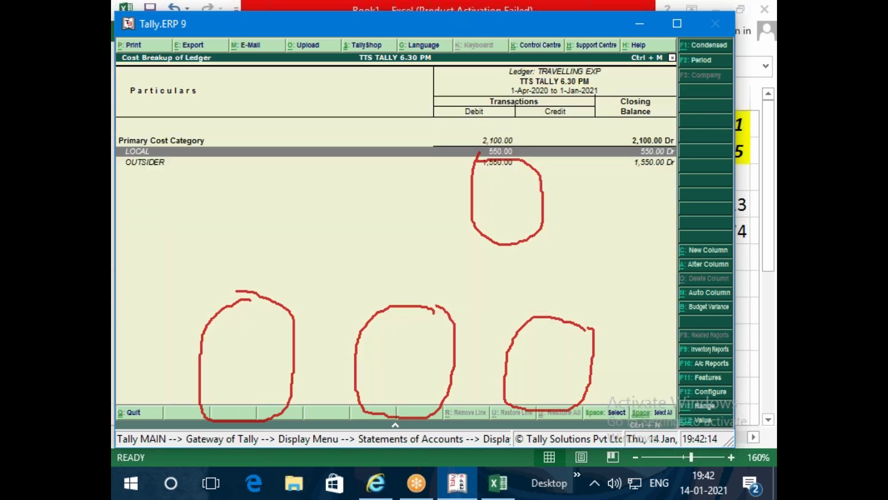
click(601, 4)
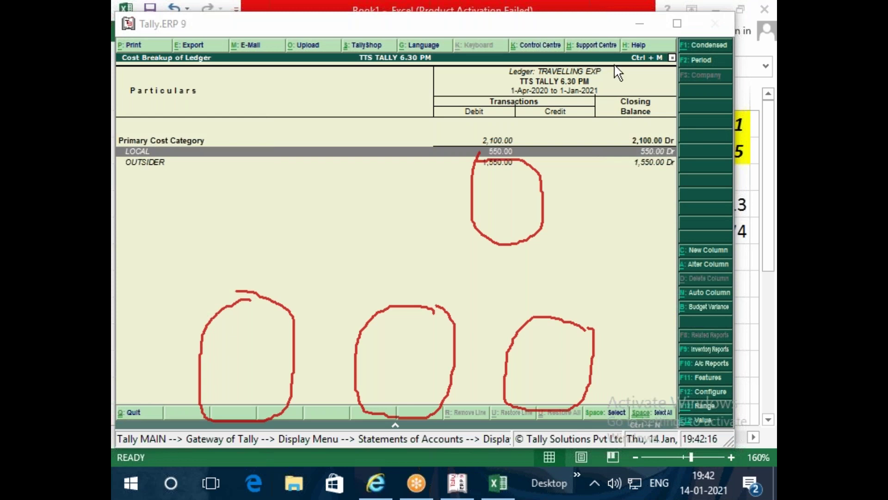
key(e)
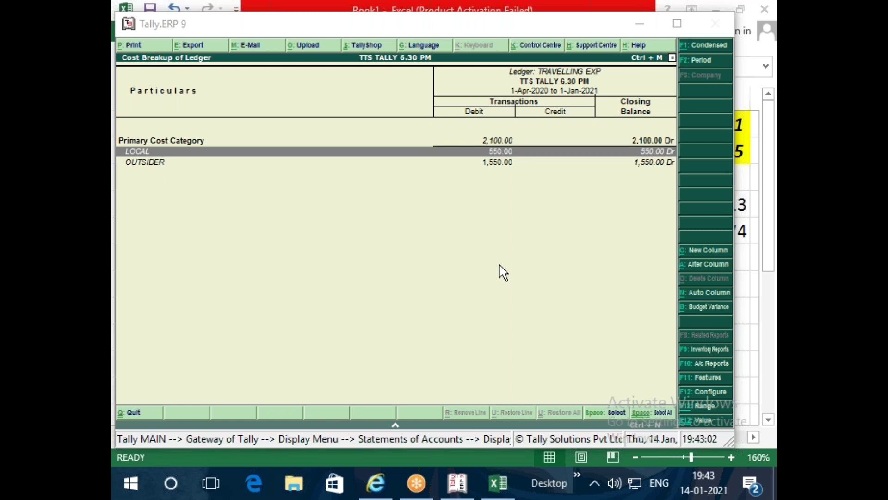
Close the travelling cost break-up and go back to the Gateway of Tally.
key(Escape)
key(Escape)
key(Escape)
key(Escape)
key(Escape)
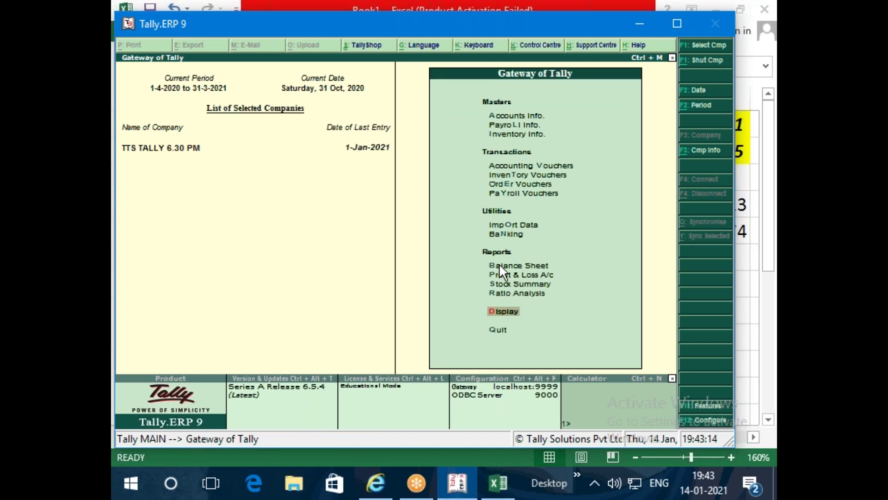
Open the Cost Centres reports within the Statements of Accounts.
key(Return)
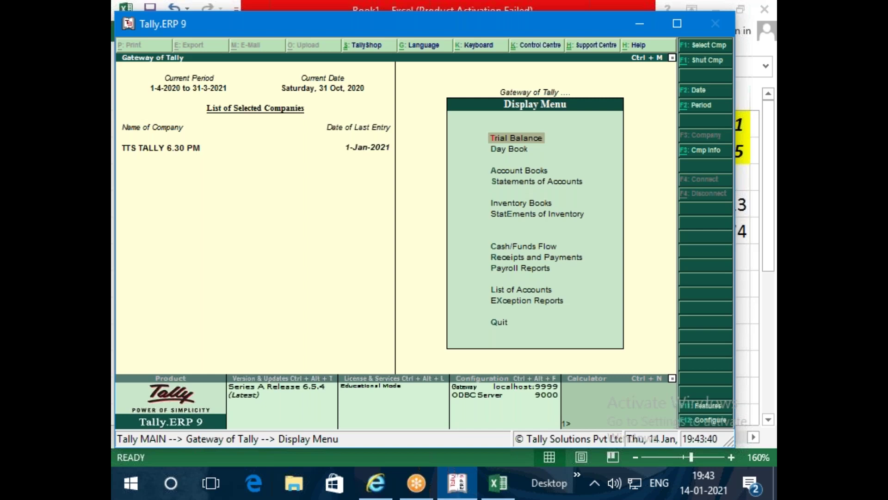
key(Down)
key(Down)
key(Down)
key(Return)
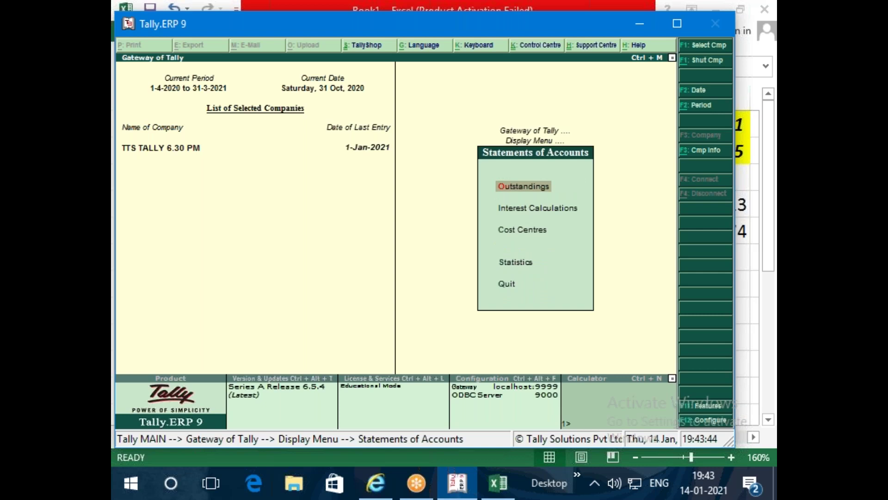
key(Down)
key(Down)
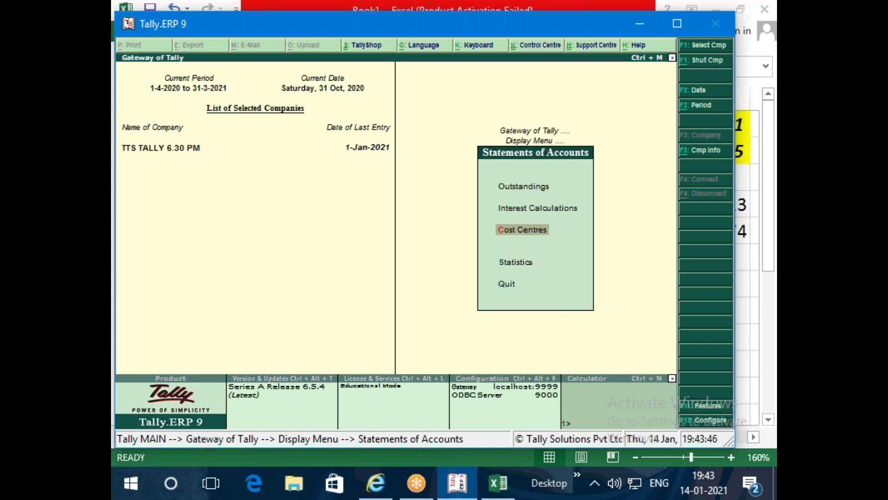
key(Return)
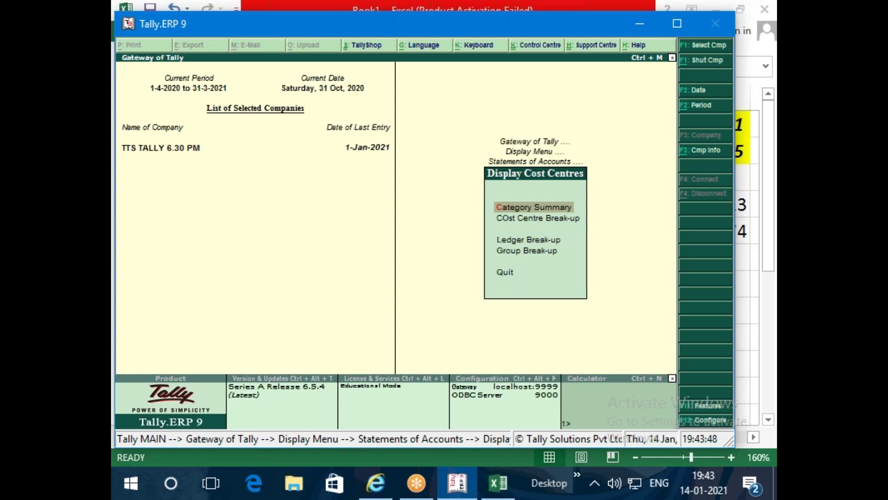
Display the cost centre Ledger Break-up for the TRAVELLING EXP ledger.
key(Down)
key(Down)
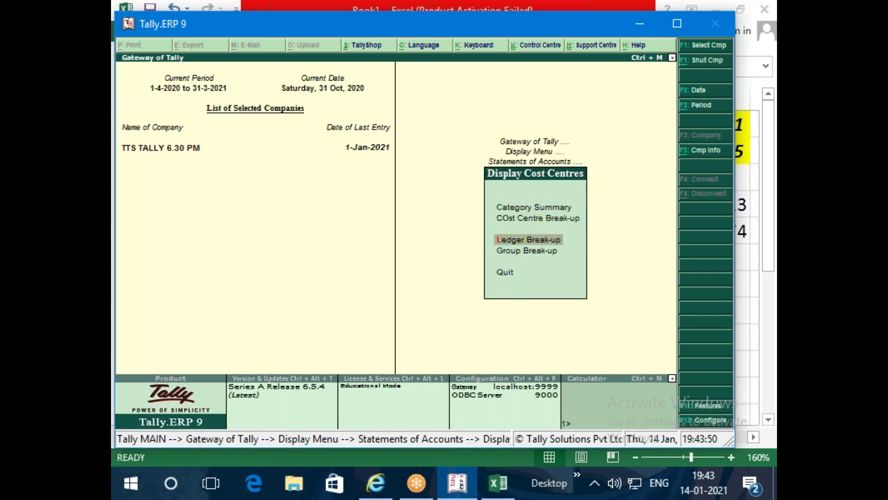
key(Return)
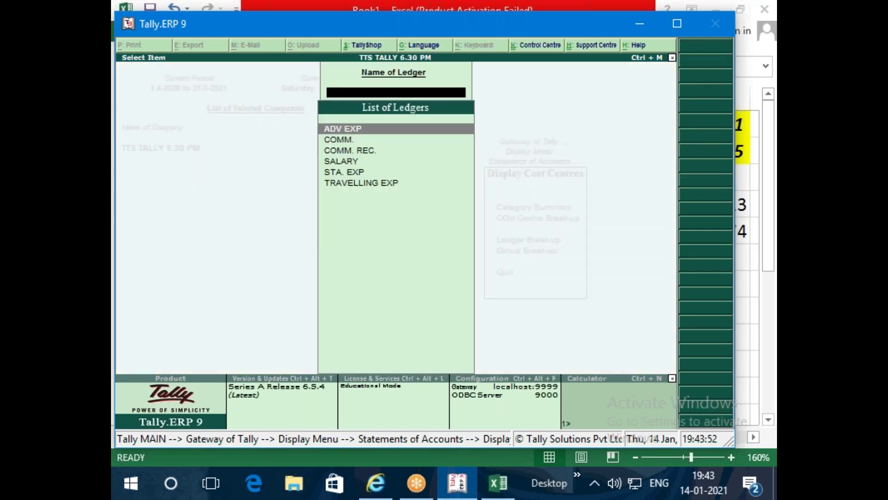
key(Down)
key(Down)
key(Down)
key(Down)
key(Down)
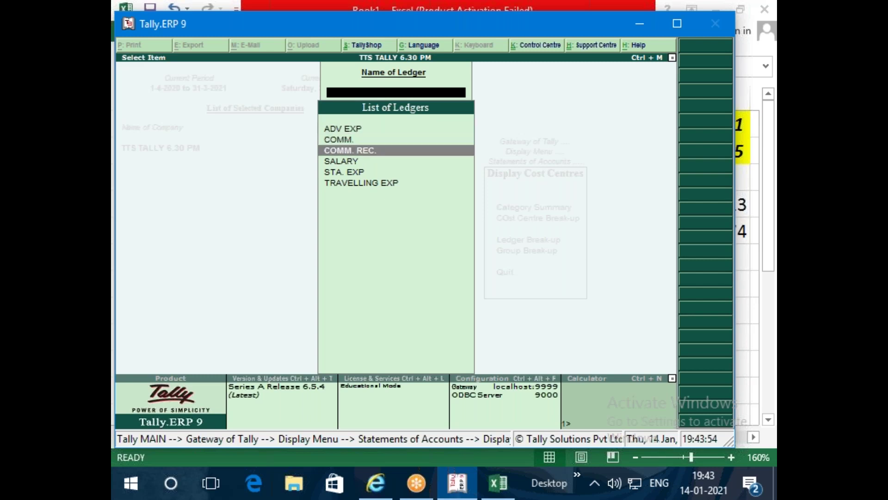
key(Return)
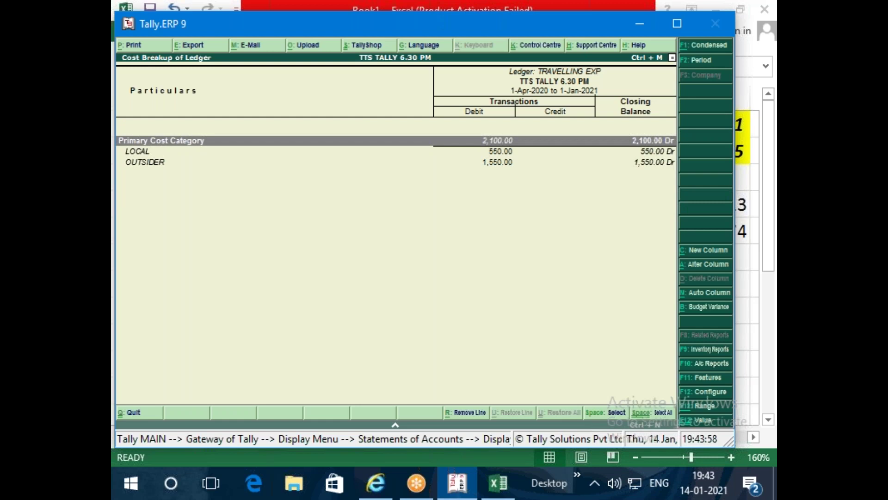
Open LOCAL's monthly summary and set its period from 1-10-2020 to 31-12.
key(Down)
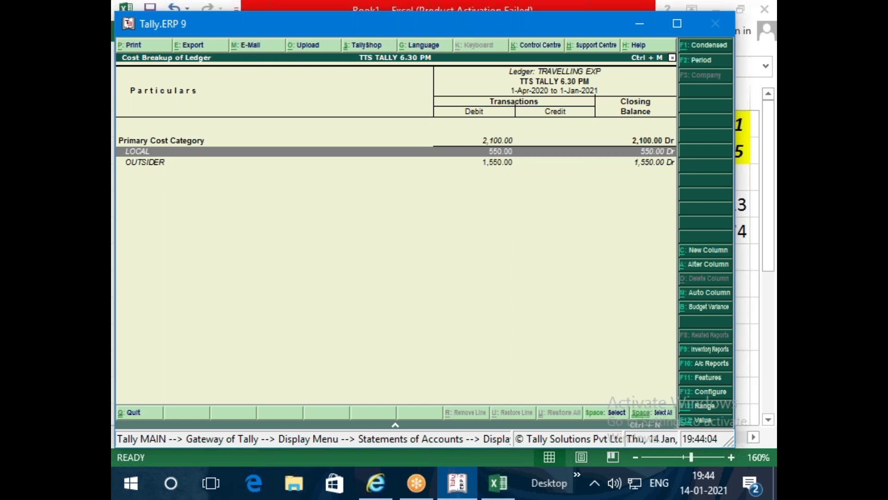
key(Return)
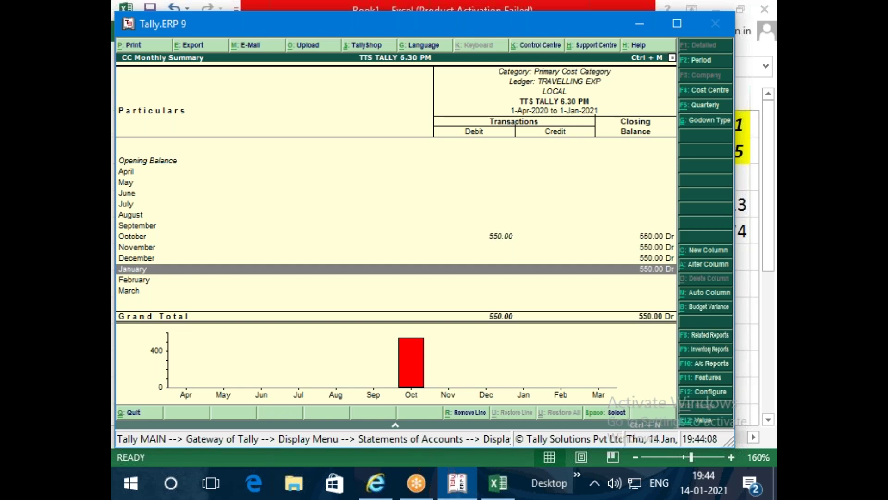
key(F2)
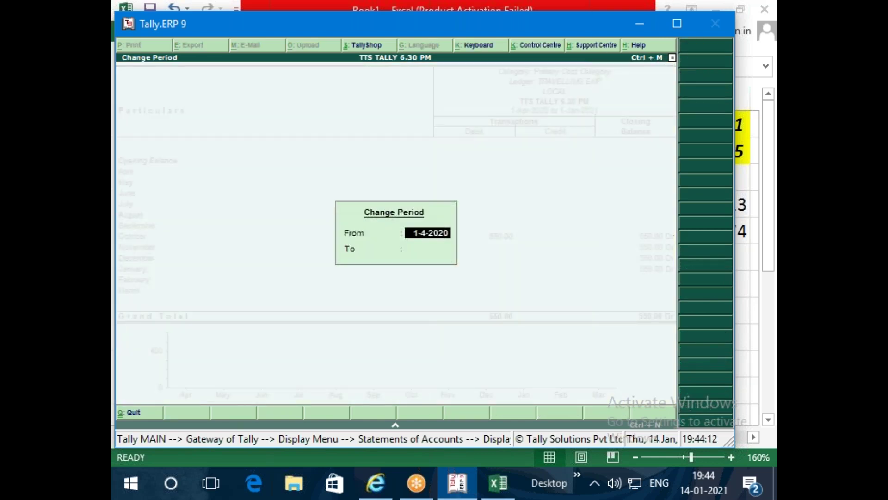
text(1-10)
key(Return)
text(31-12)
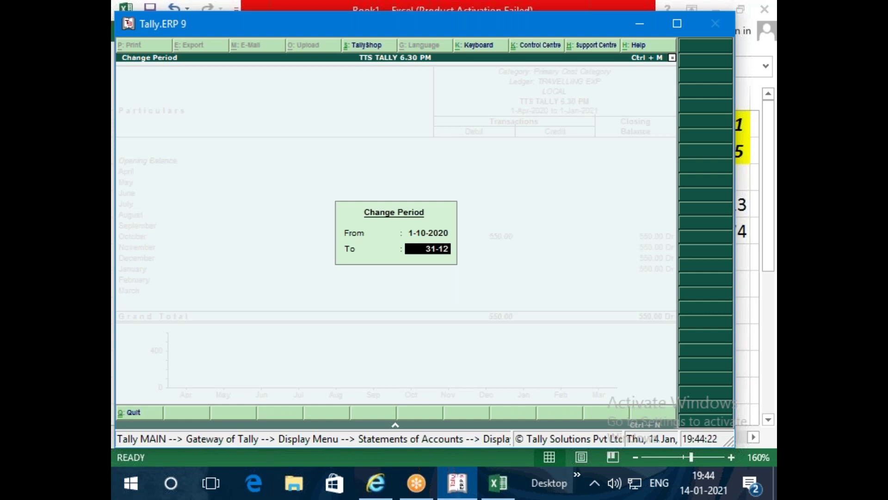
key(Return)
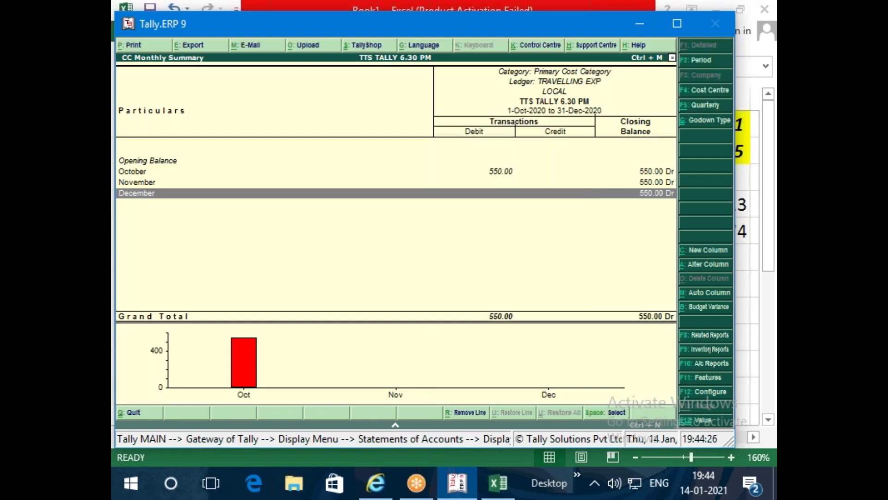
Add a budget variance comparison against BUD FOR TRAV EXE to LOCAL's October to December summary.
key(Up)
key(Up)
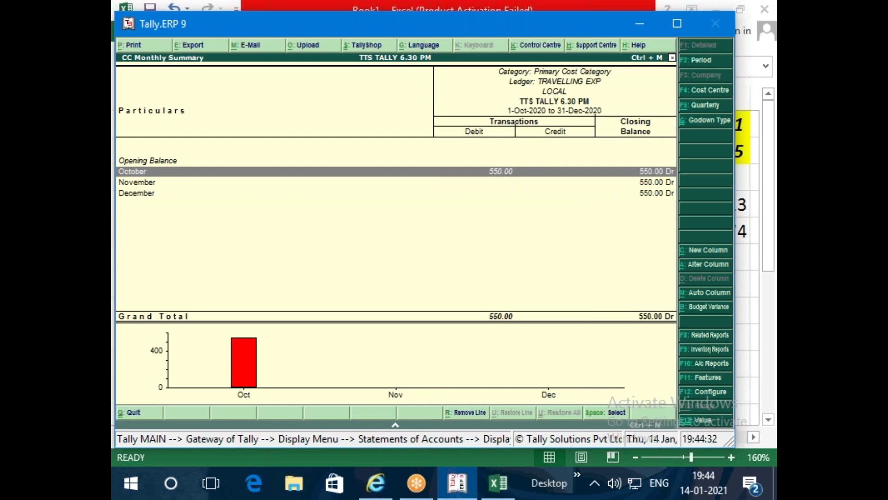
key(alt+b)
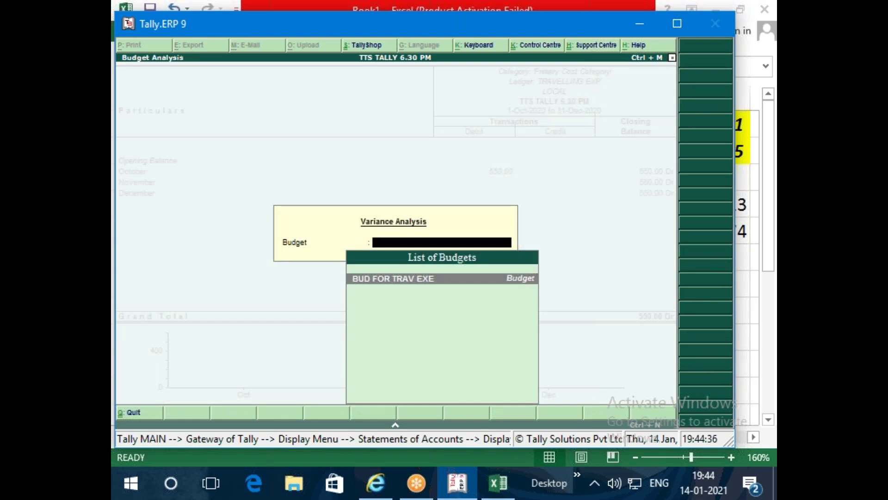
key(Return)
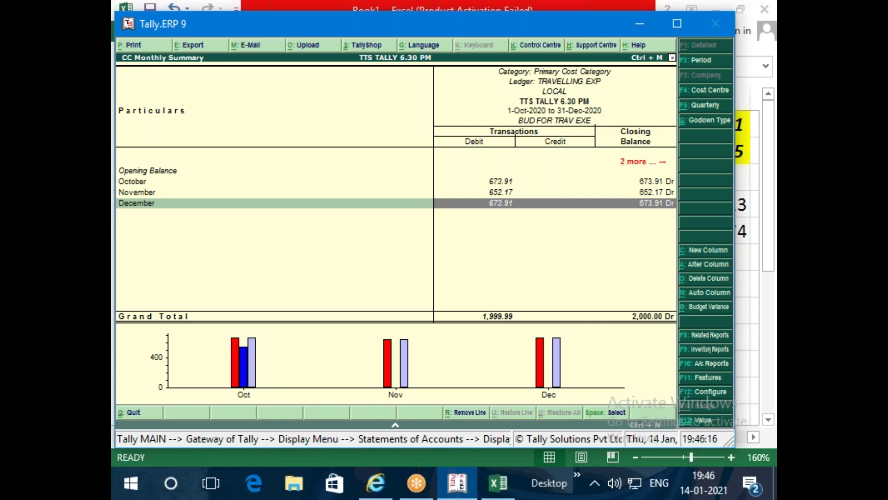
Switch to the Book1 workbook in Excel to review the travelling expense budget figures.
click(292, 6)
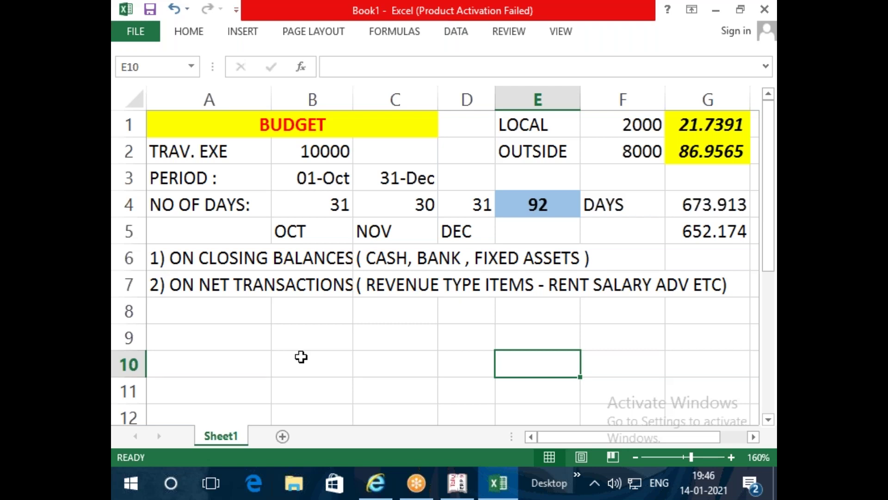
mouse_move(498, 483)
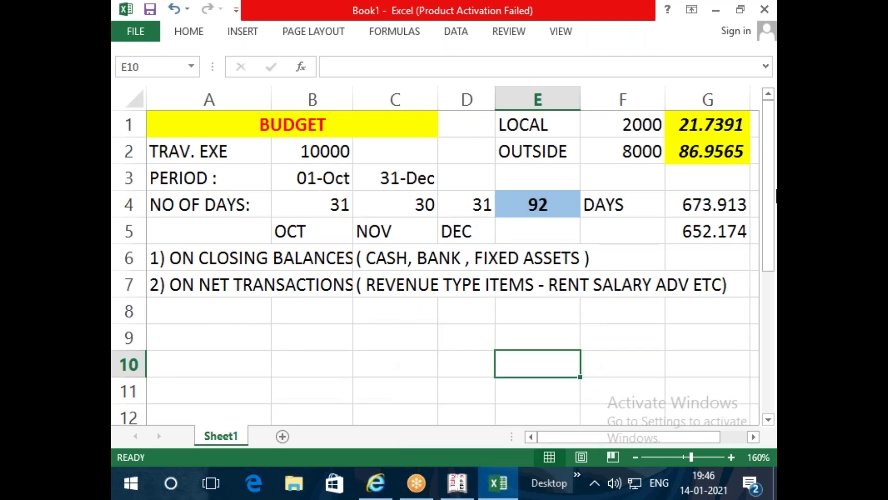